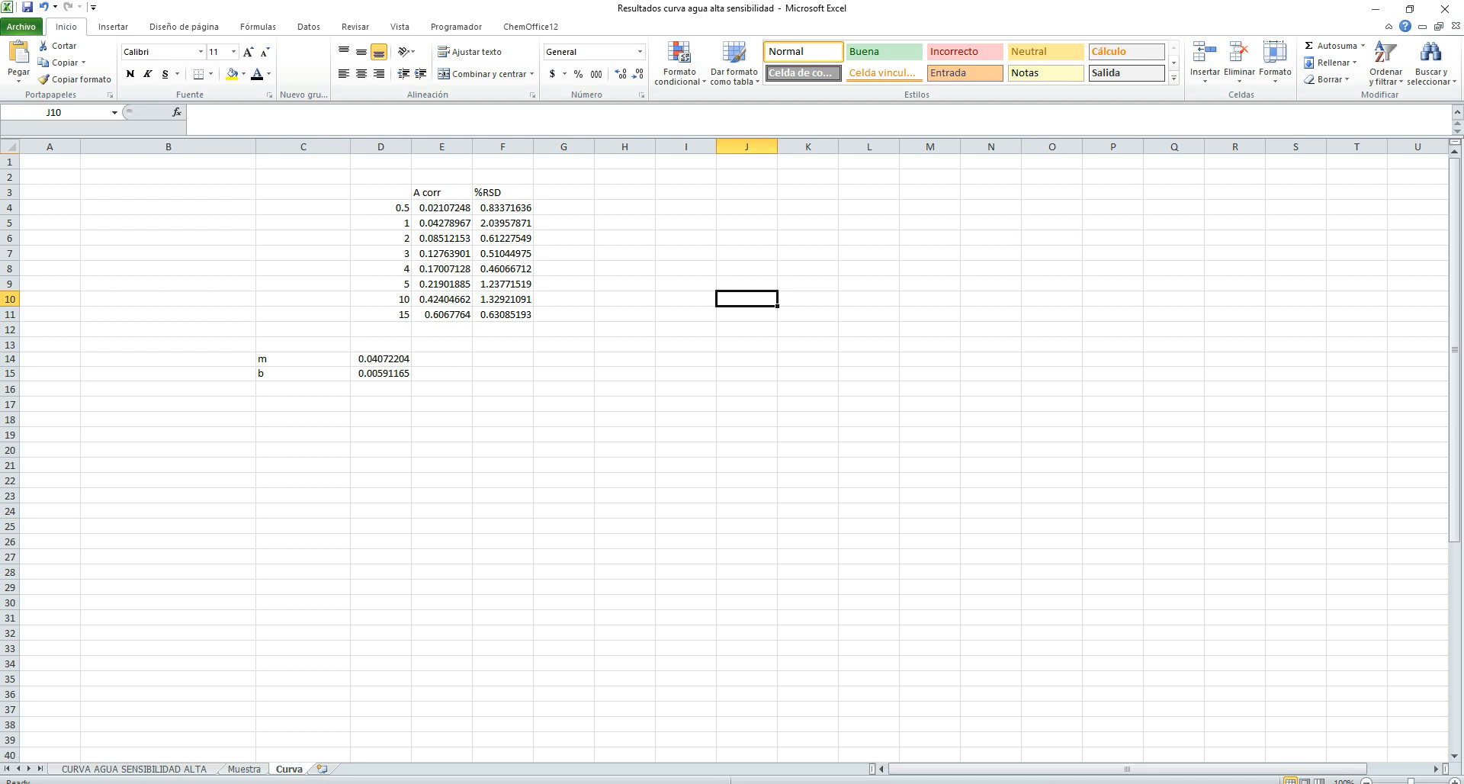
Enter the header ppm in cell D3 above the concentration values.
left_click(808, 329)
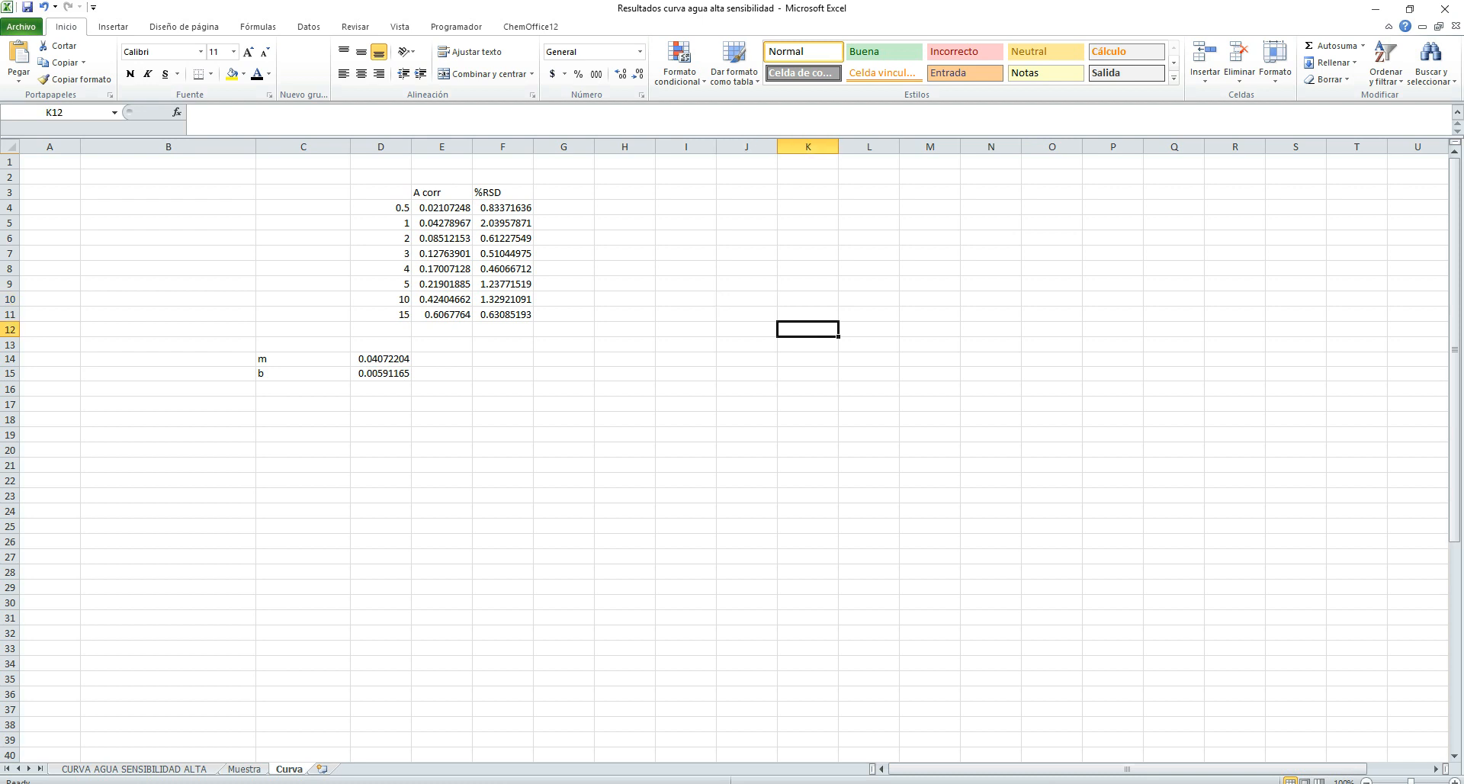
left_click_drag(380, 193, 381, 314)
left_click_drag(380, 207, 381, 314)
left_click(380, 193)
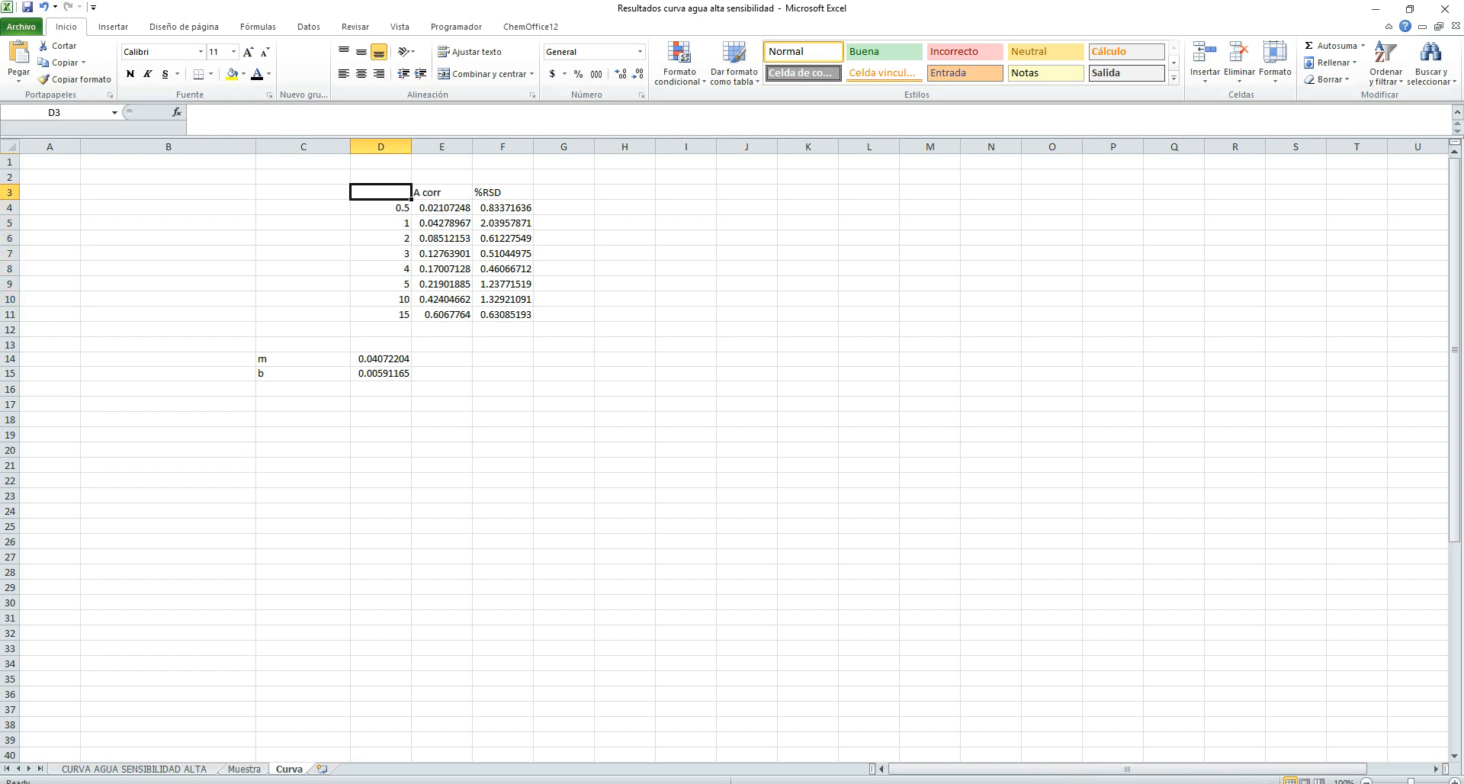
type("ppm")
left_click(503, 419)
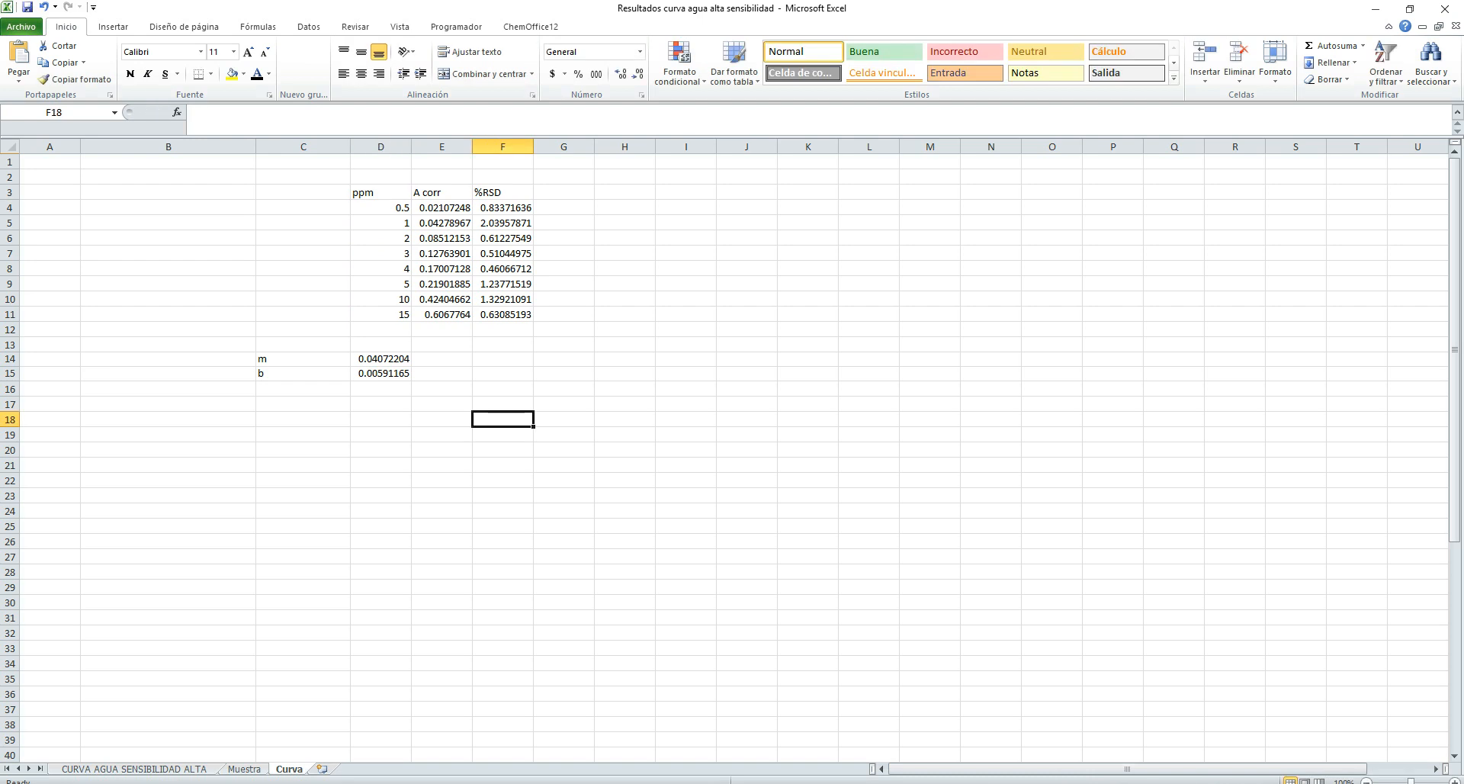
Apply all borders to the table D3:F11 and centre its contents.
left_click_drag(442, 192, 441, 314)
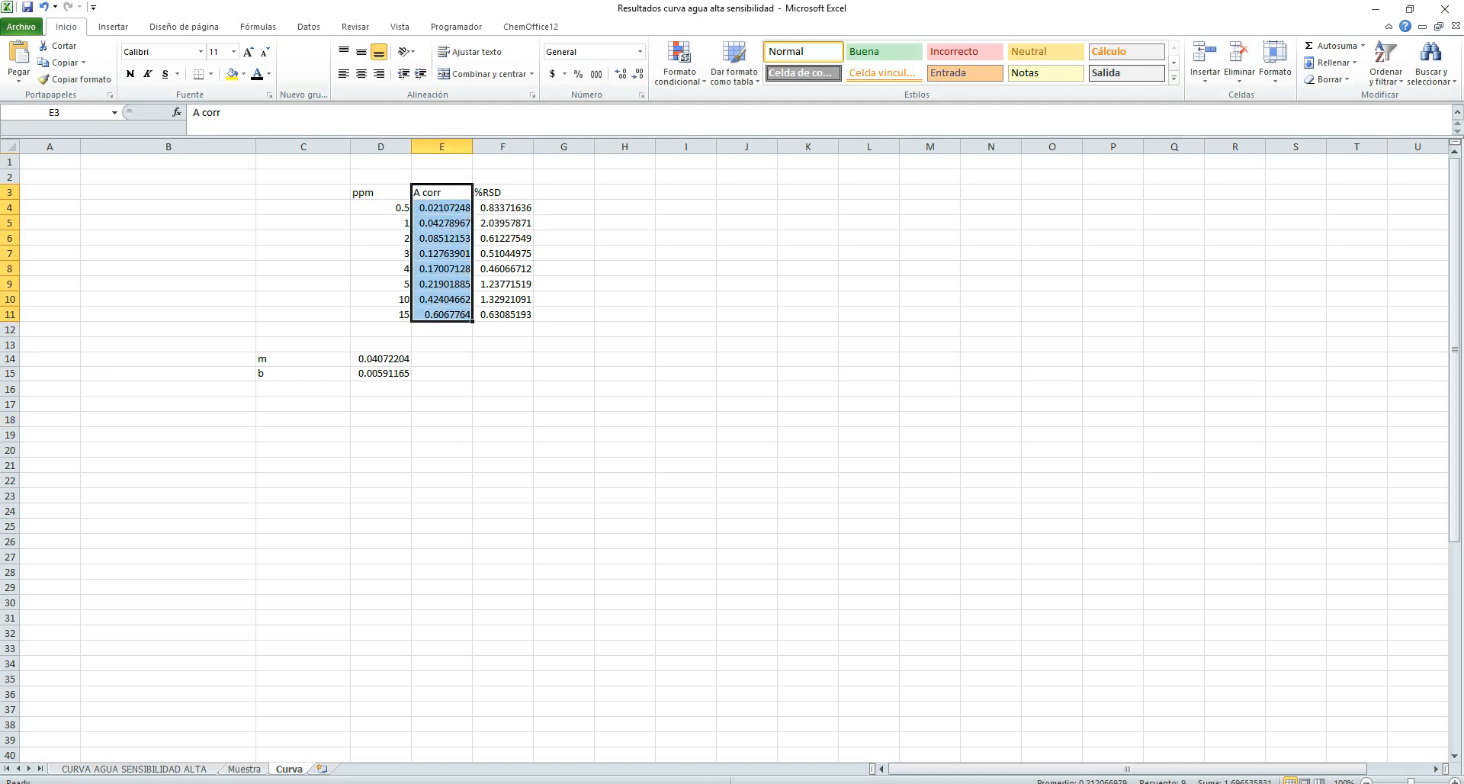
left_click_drag(380, 192, 502, 314)
left_click(210, 74)
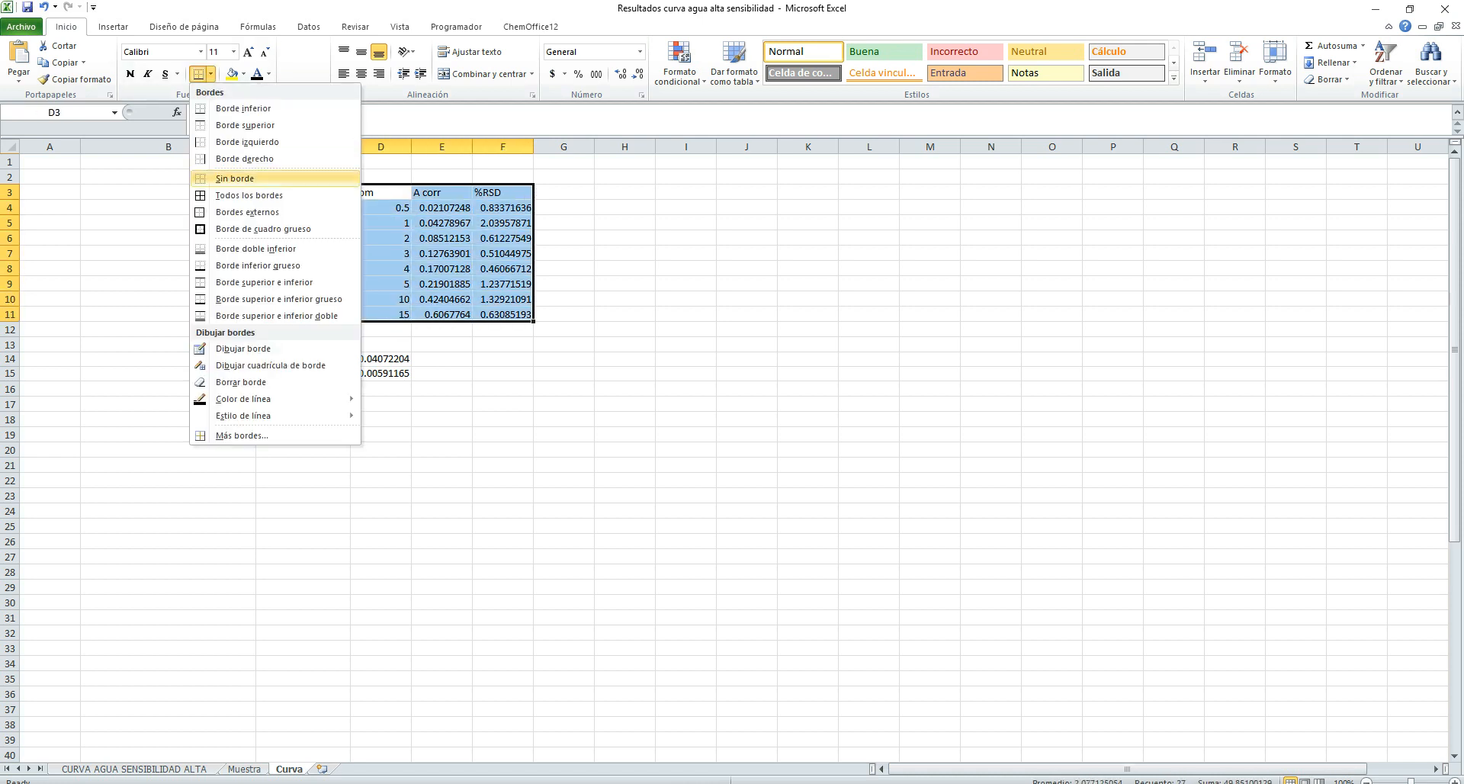
left_click(252, 195)
left_click(361, 74)
left_click(808, 419)
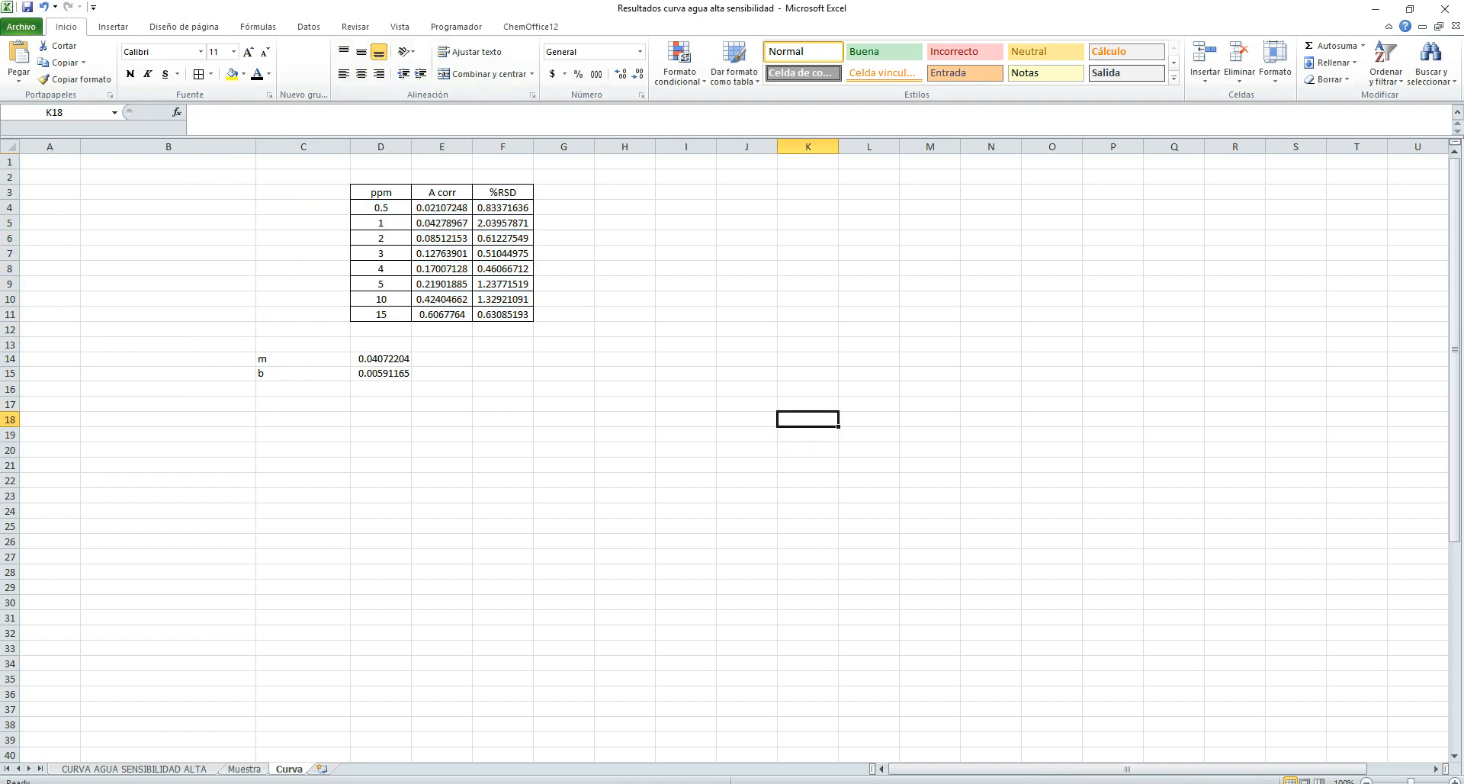
left_click(685, 223)
left_click_drag(503, 208, 502, 314)
left_click(503, 222)
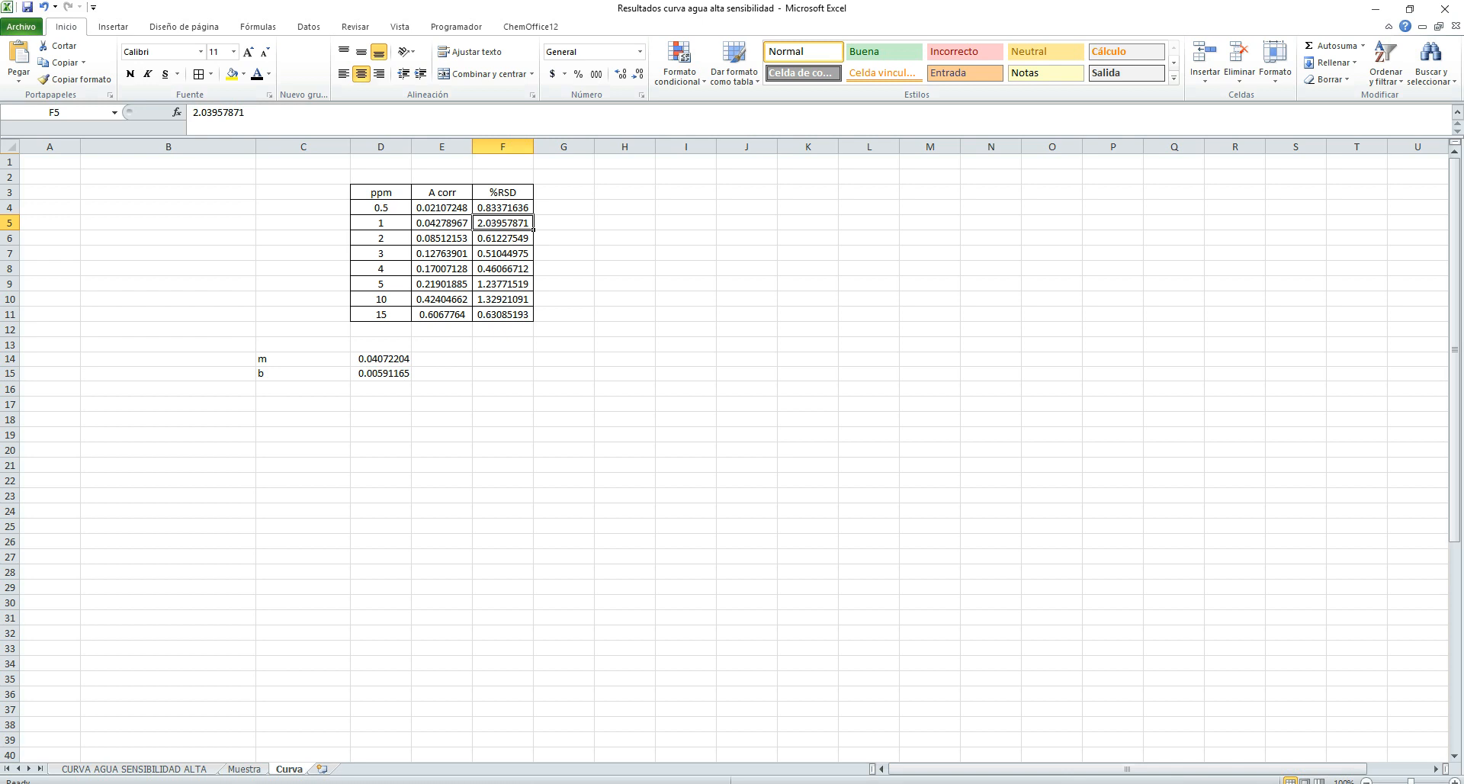
left_click(807, 284)
Insert a markers-only scatter chart of D4:E11, place it beside the data table and delete its legend.
left_click_drag(381, 207, 442, 314)
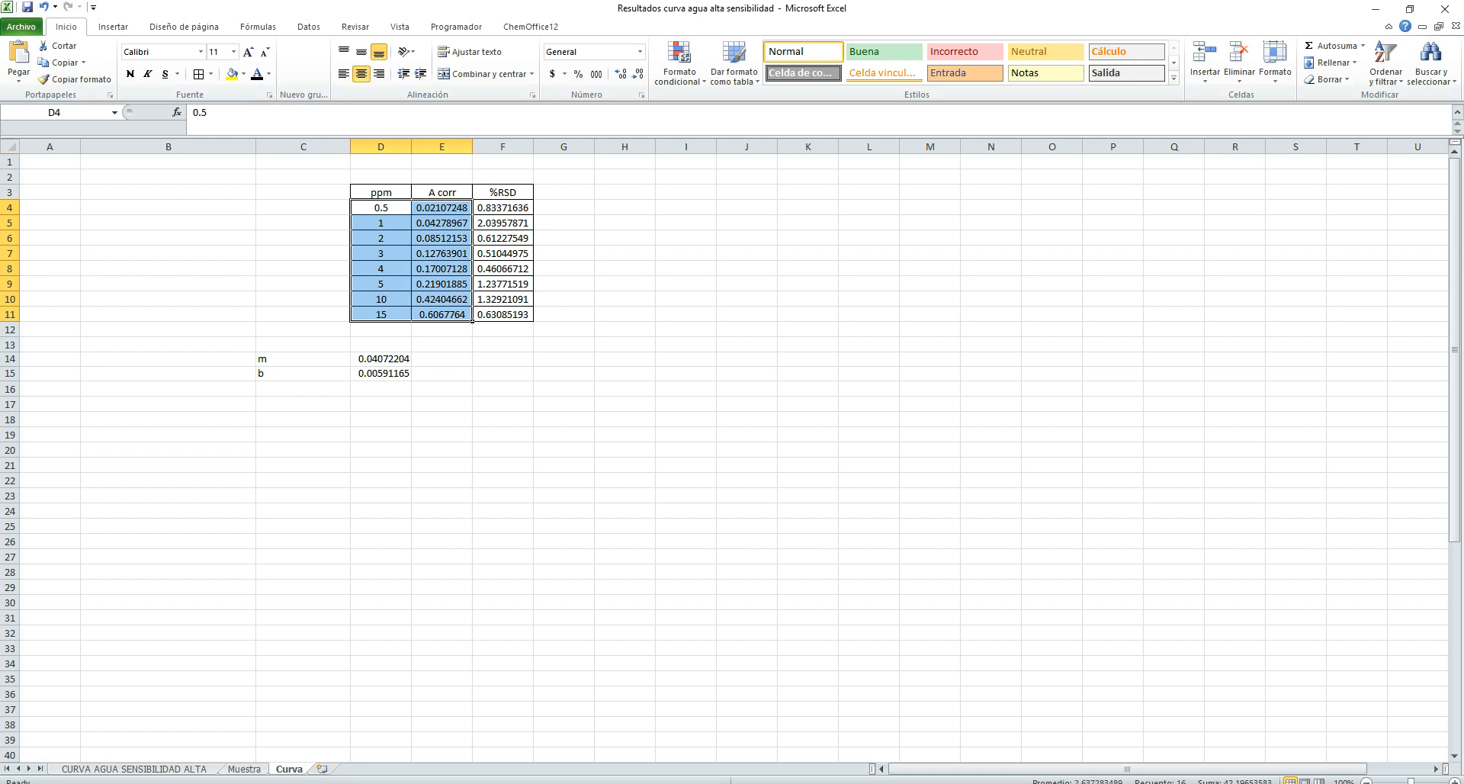
left_click(113, 26)
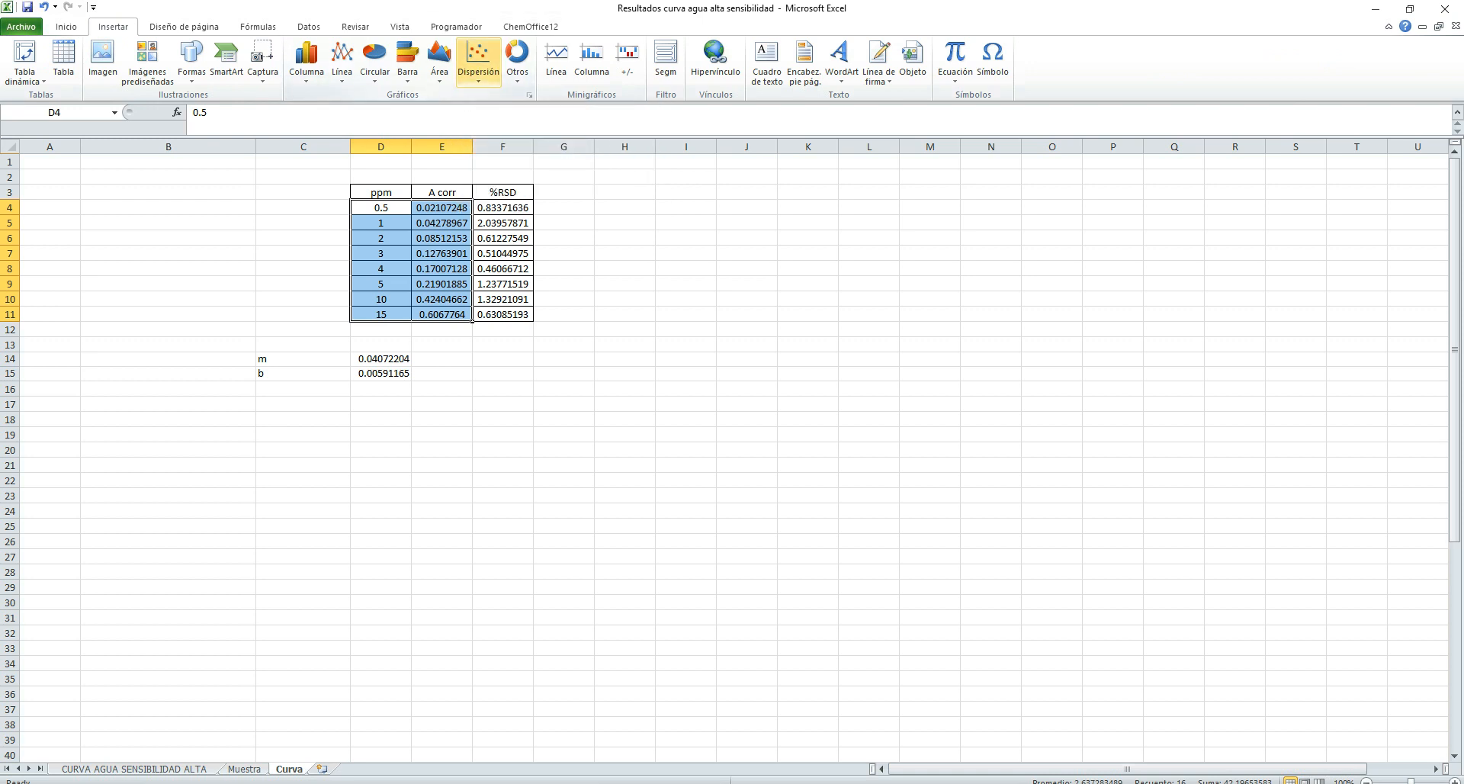
left_click(478, 57)
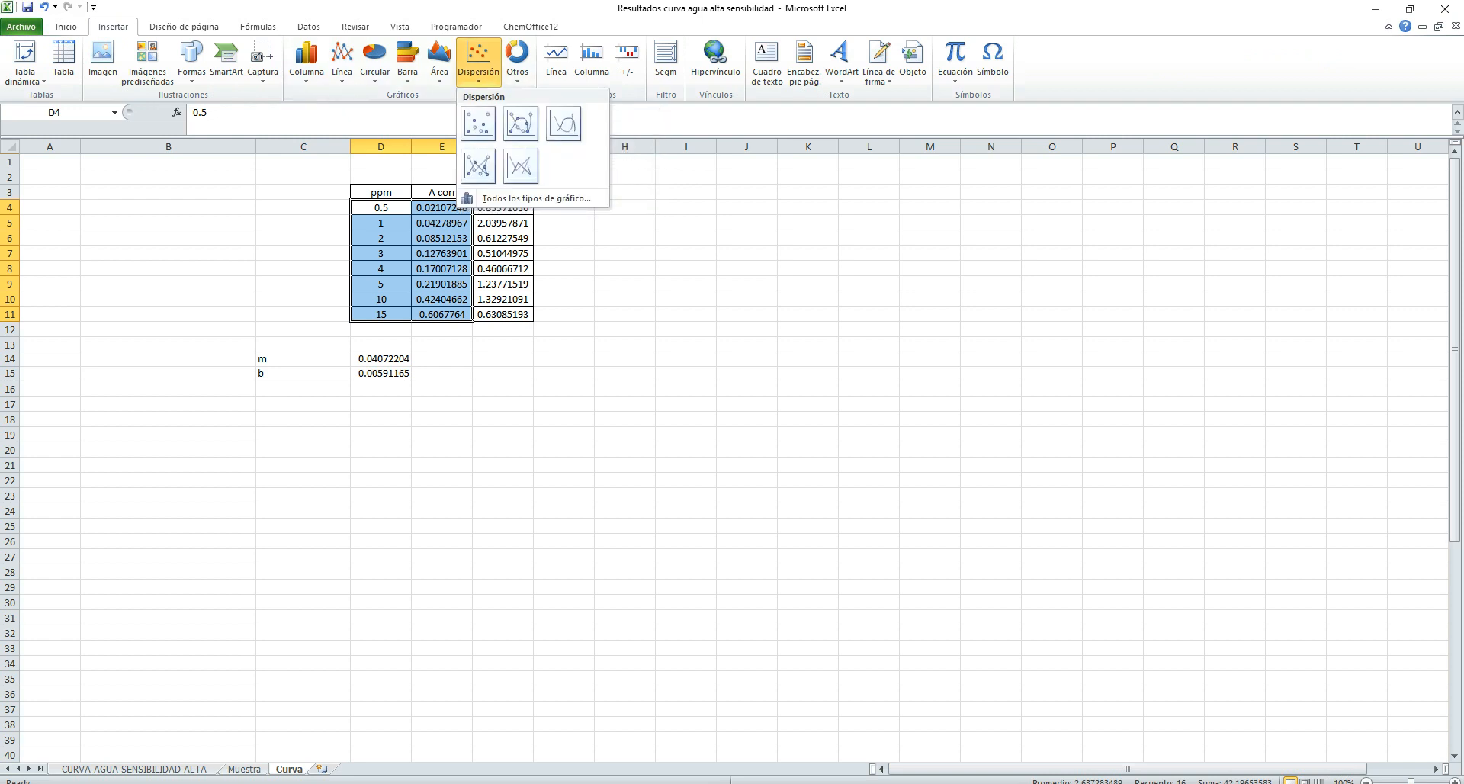
left_click(478, 124)
left_click_drag(888, 377, 947, 176)
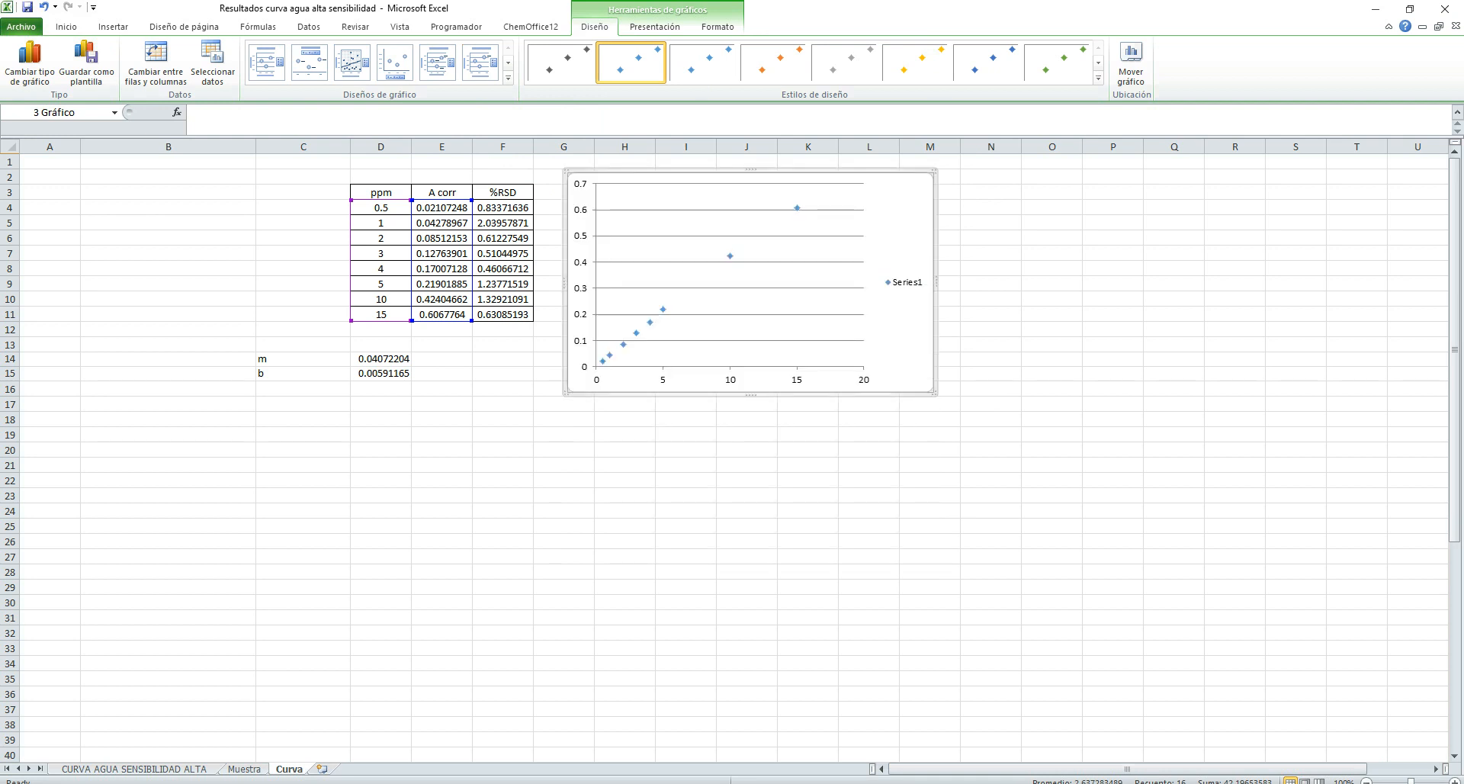
left_click(906, 282)
key("Delete")
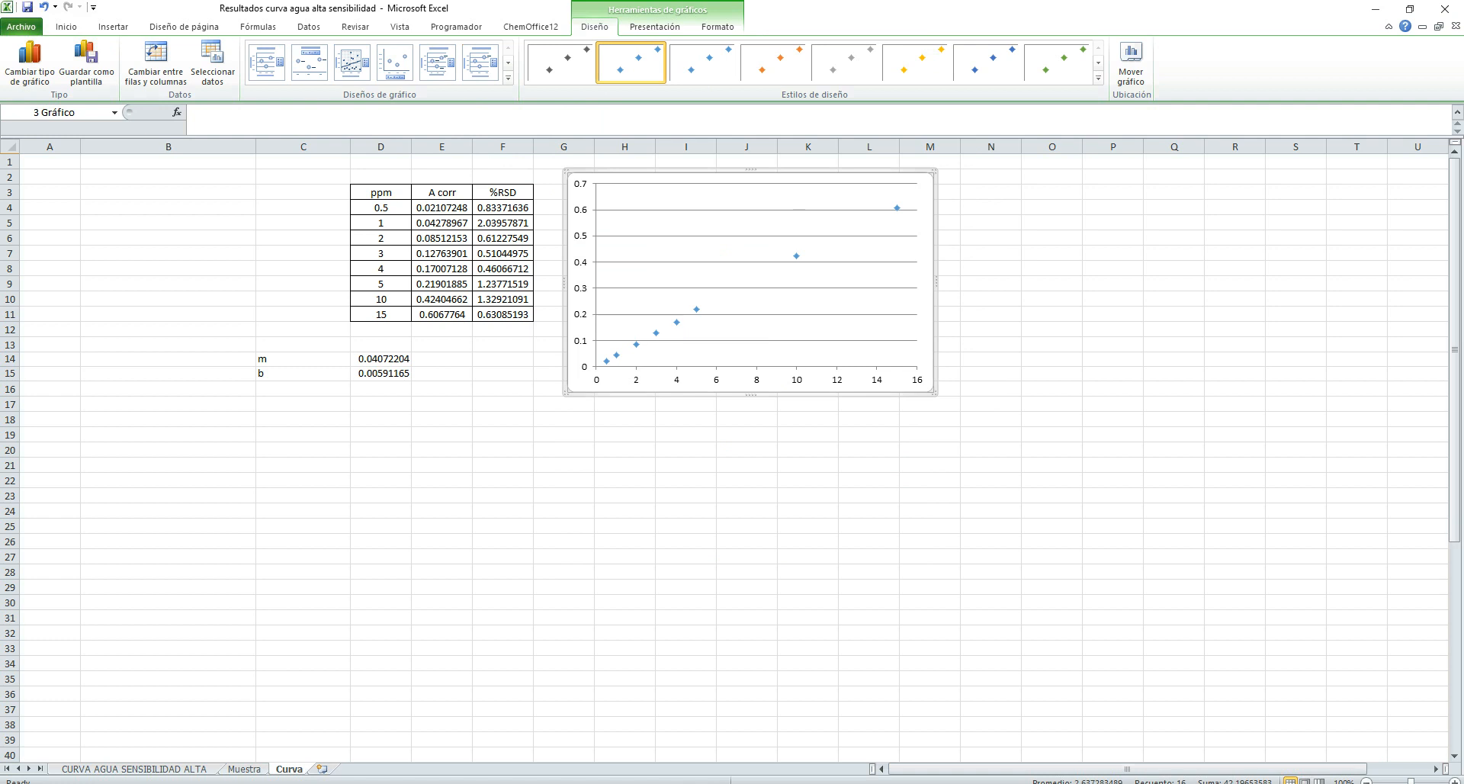
Add a linear trendline showing its equation and R² value, and move that label to the upper-left area of the plot.
left_click(696, 309)
right_click(696, 309)
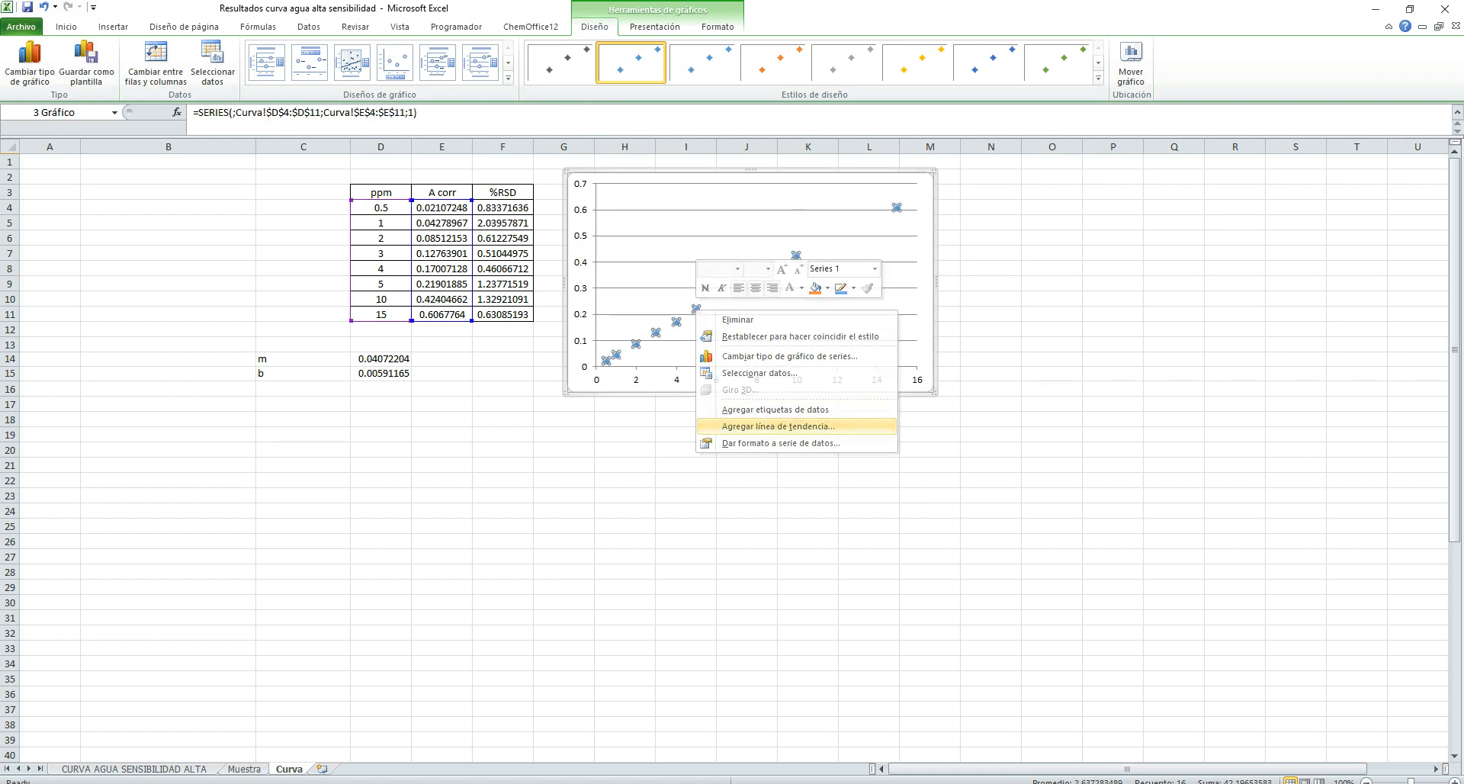
left_click(777, 426)
left_click_drag(686, 190, 892, 202)
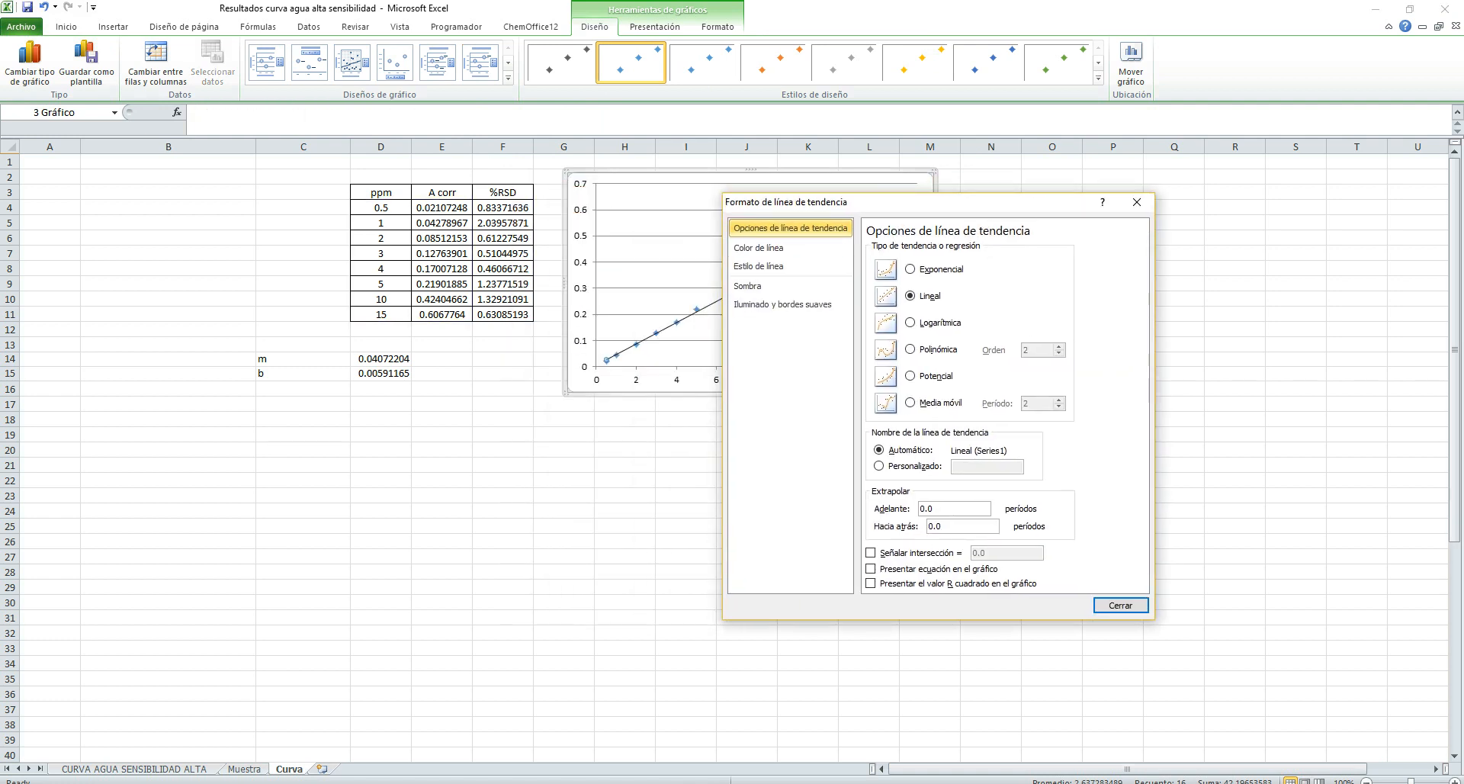
left_click(870, 568)
left_click(1120, 604)
left_click(845, 204)
left_click_drag(845, 204, 659, 211)
left_click(991, 253)
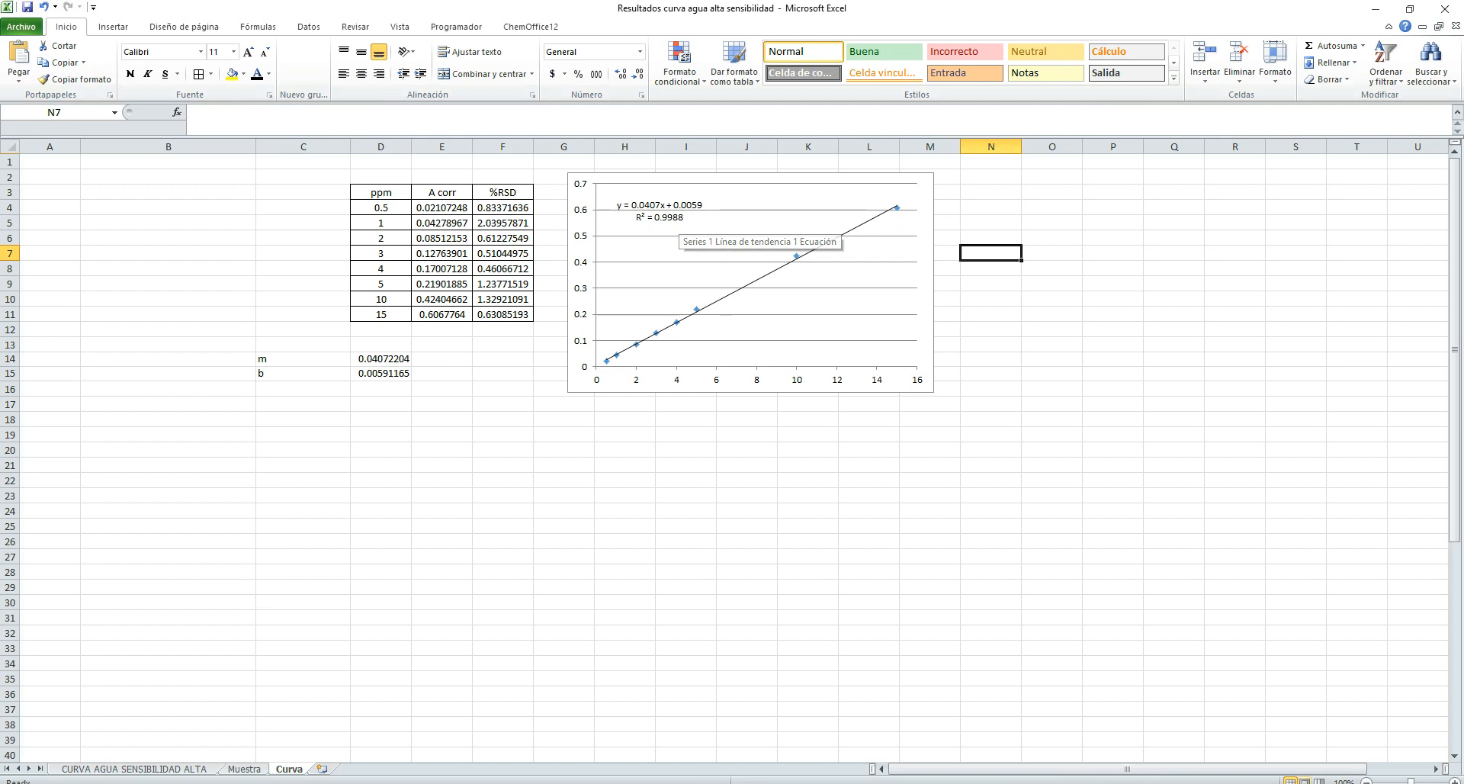
Enlarge the worksheet view to 172% and examine the calibration table, the trendline equation and the plotted points.
left_click(1419, 782)
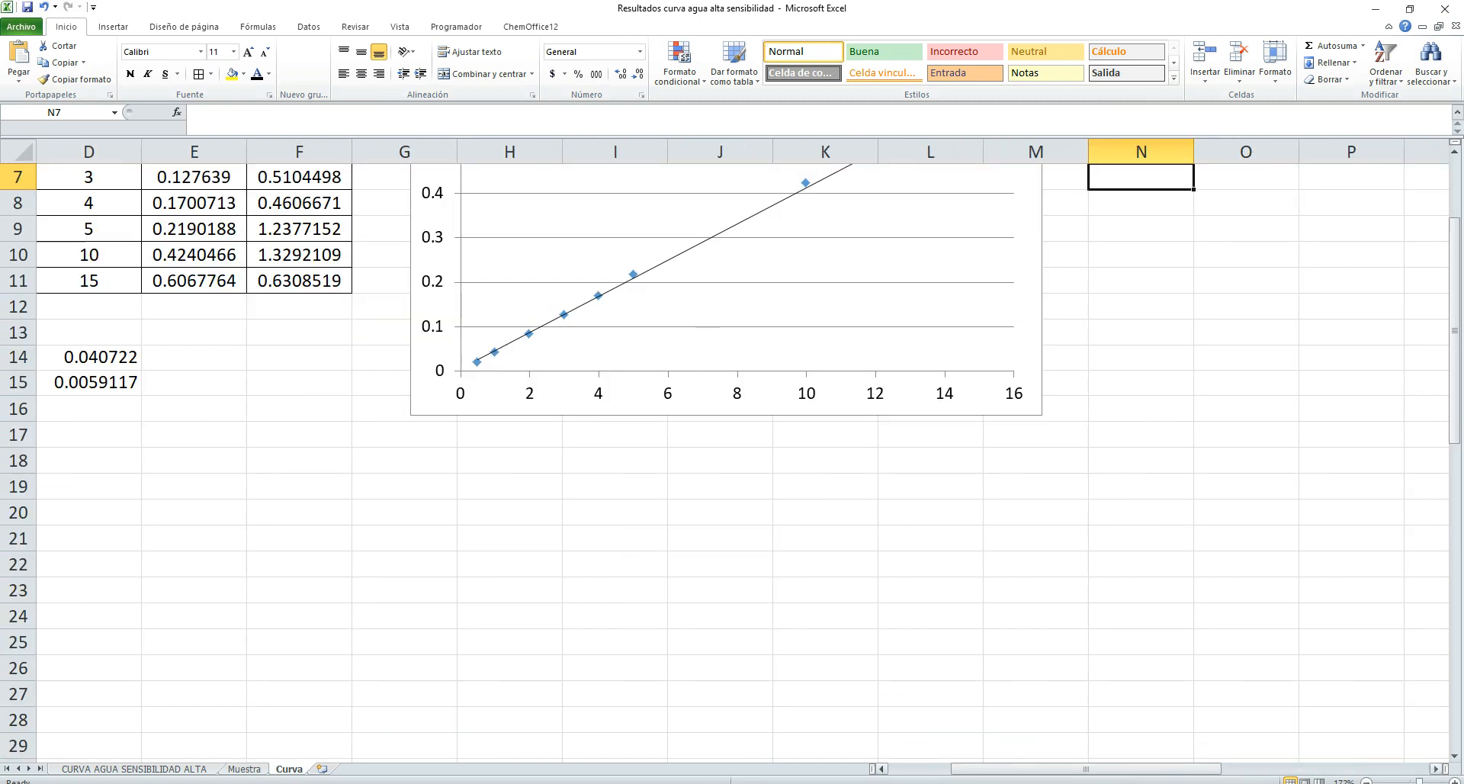
scroll(732, 458, "up", 2)
left_click_drag(969, 768, 927, 769)
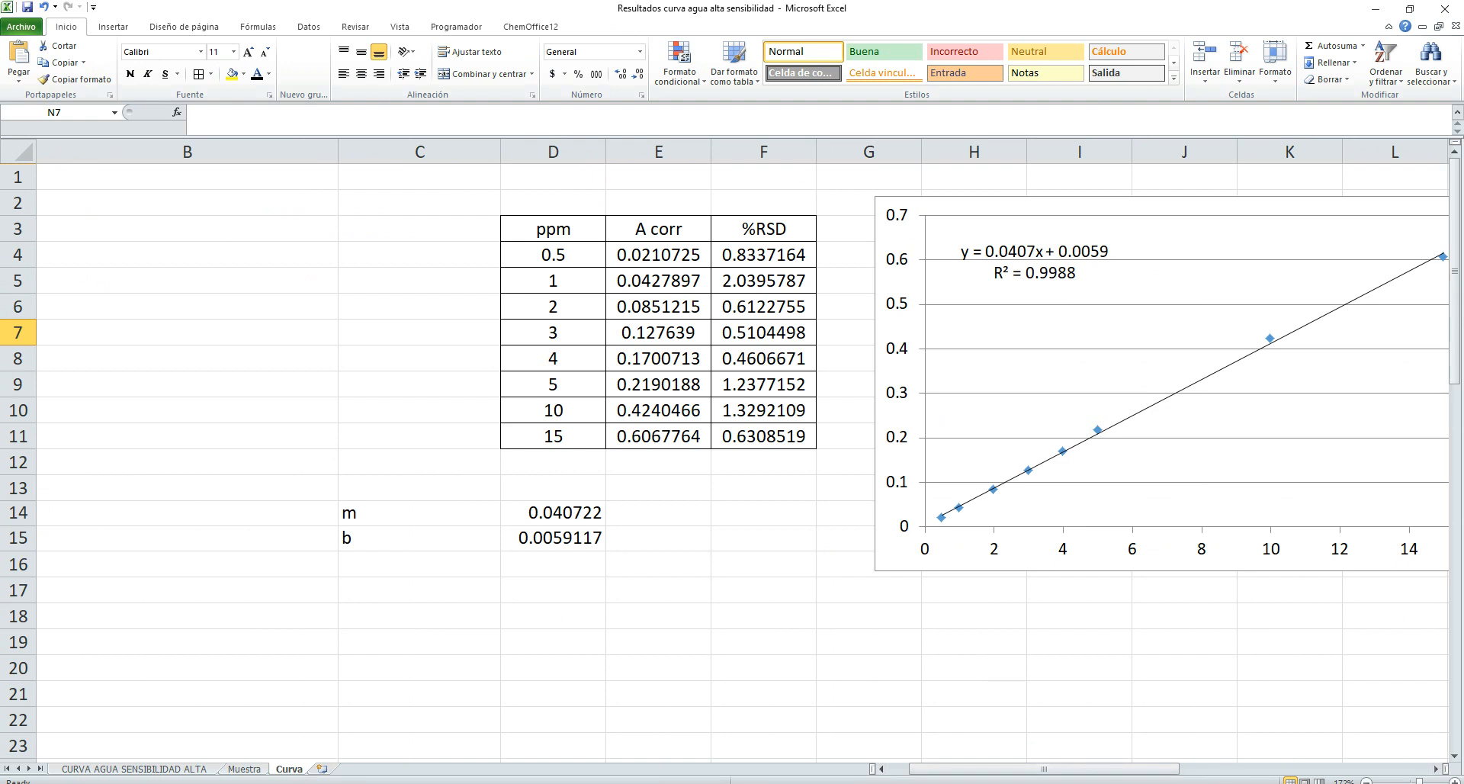
left_click_drag(1041, 768, 1086, 768)
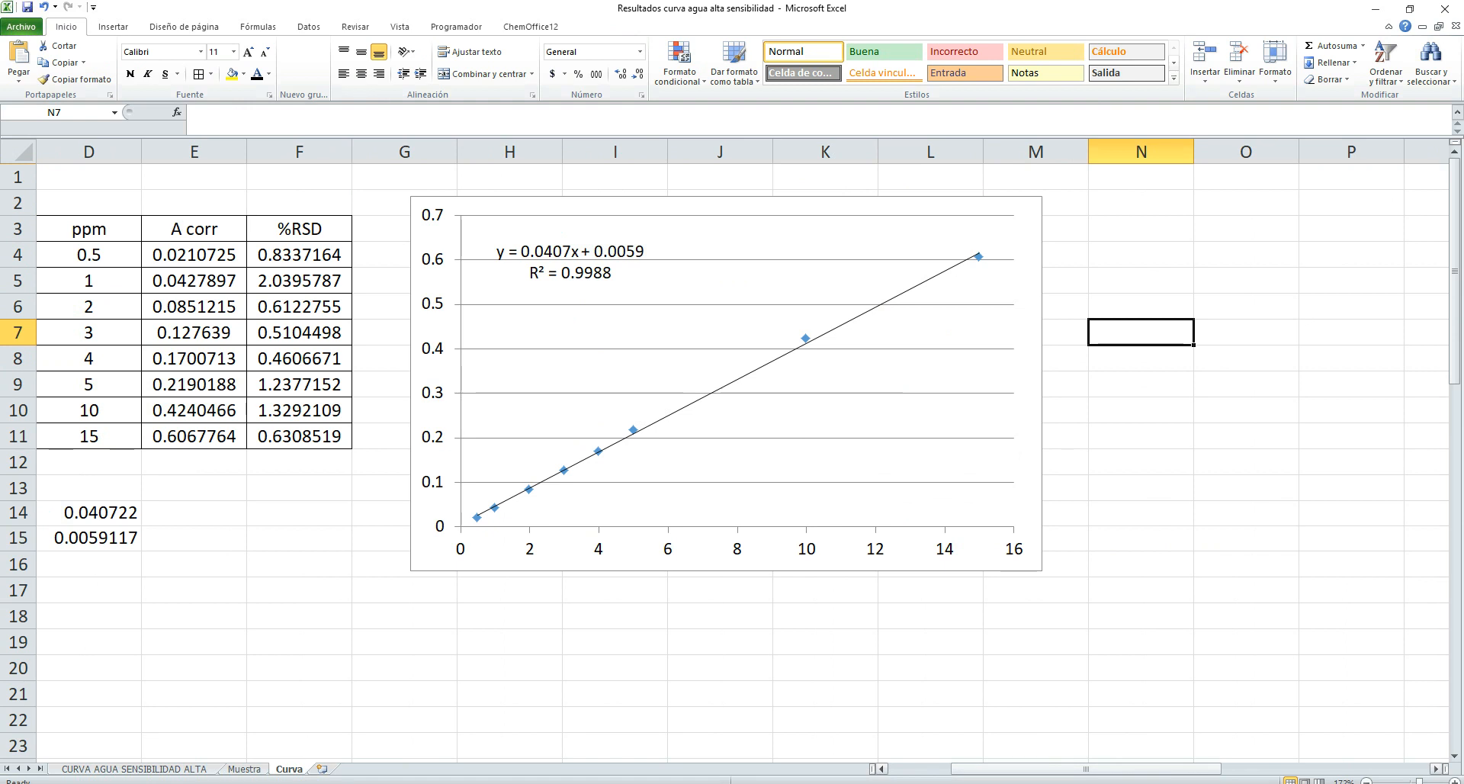
left_click_drag(1086, 769, 1045, 768)
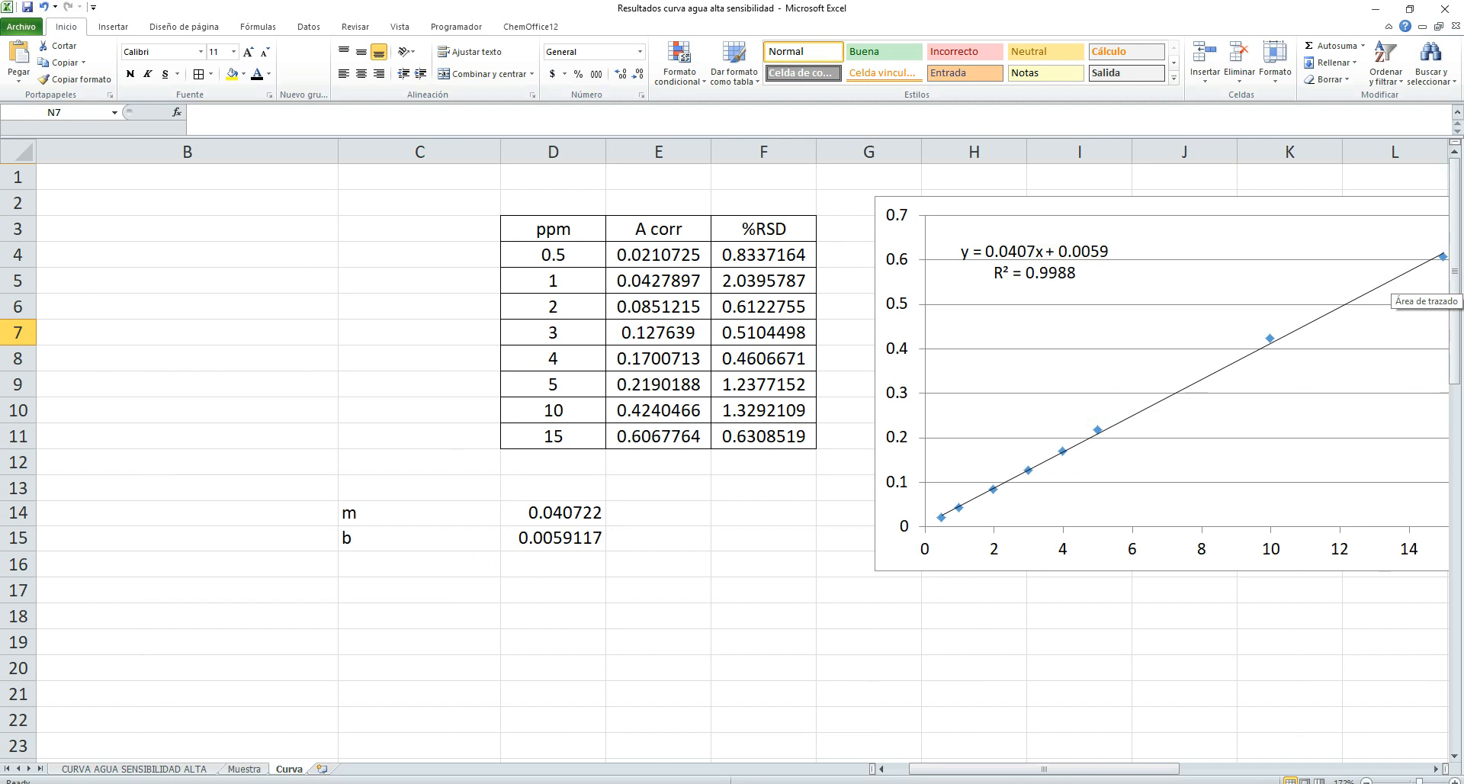
mouse_move(1270, 337)
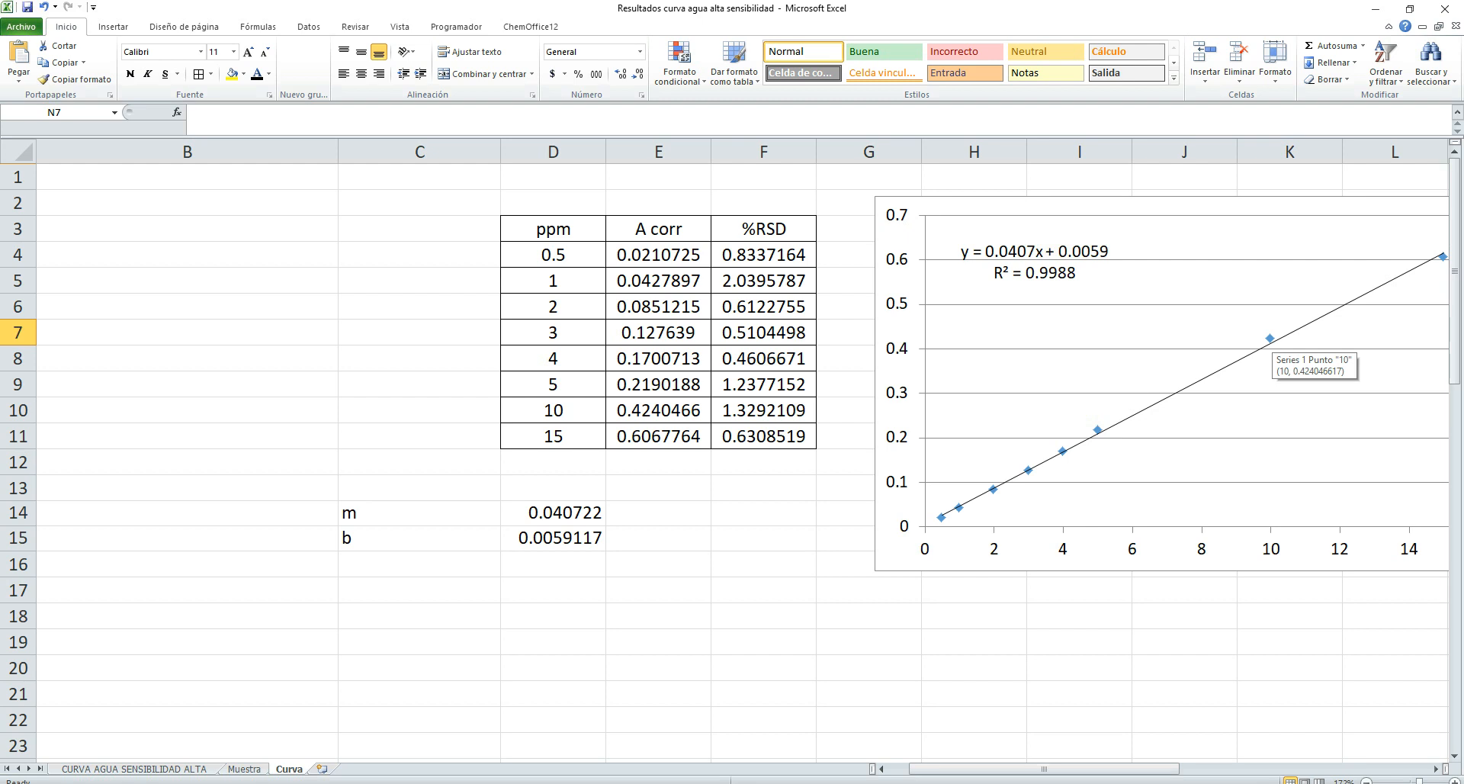
Set up a Regression data analysis with E4:E11 as the Y input range and D4:D11 as the X input range.
left_click(187, 616)
left_click(309, 27)
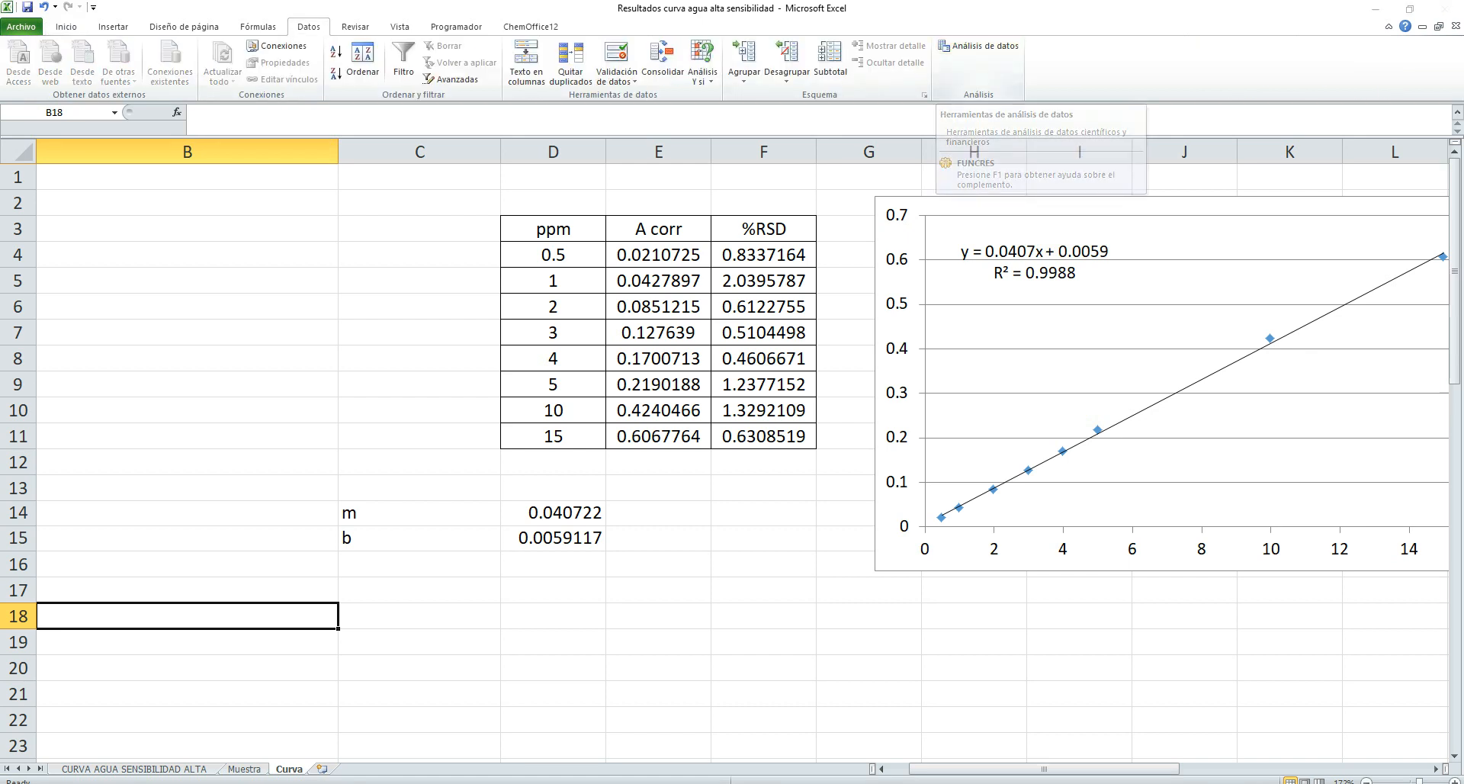
left_click(980, 46)
left_click_drag(762, 457, 949, 148)
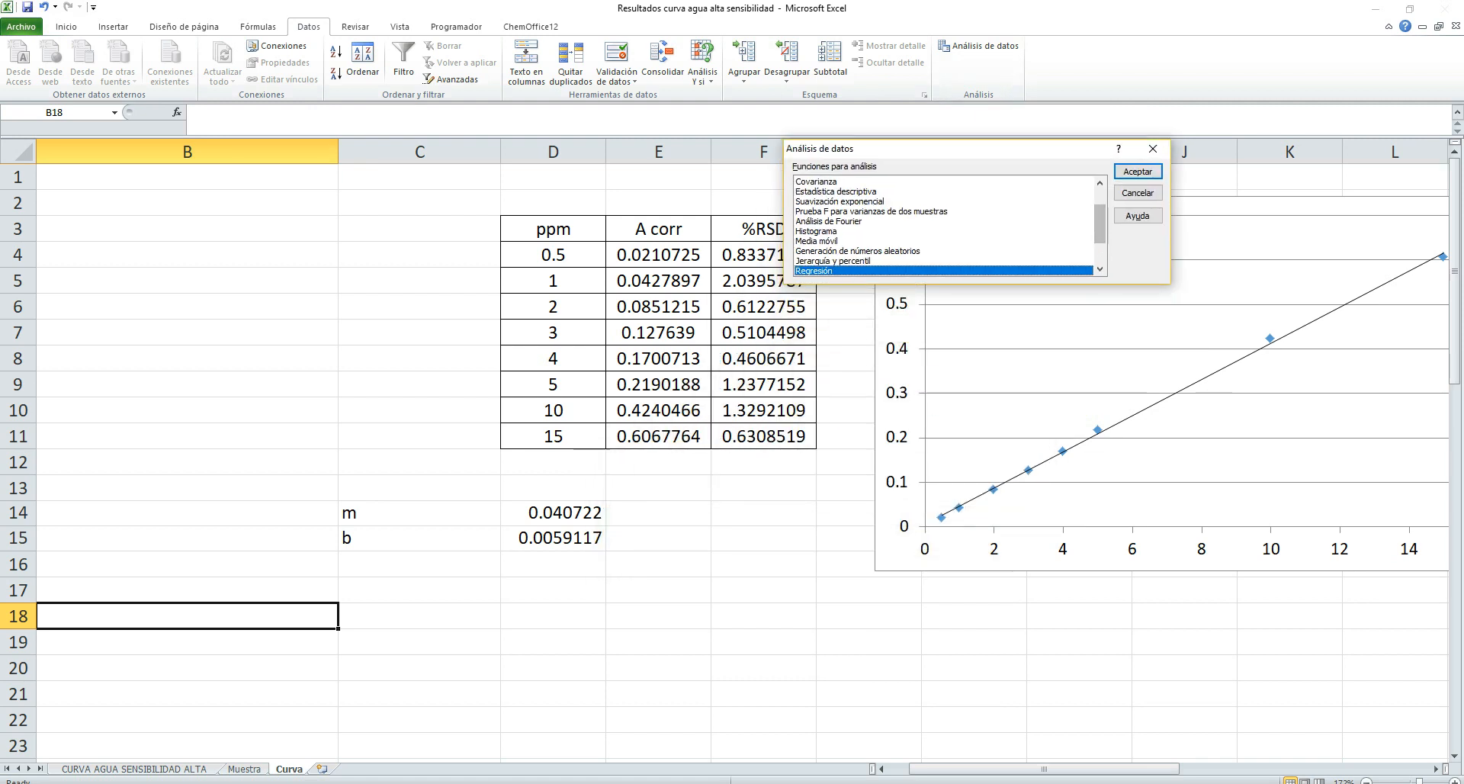
scroll(945, 226, "down", 2)
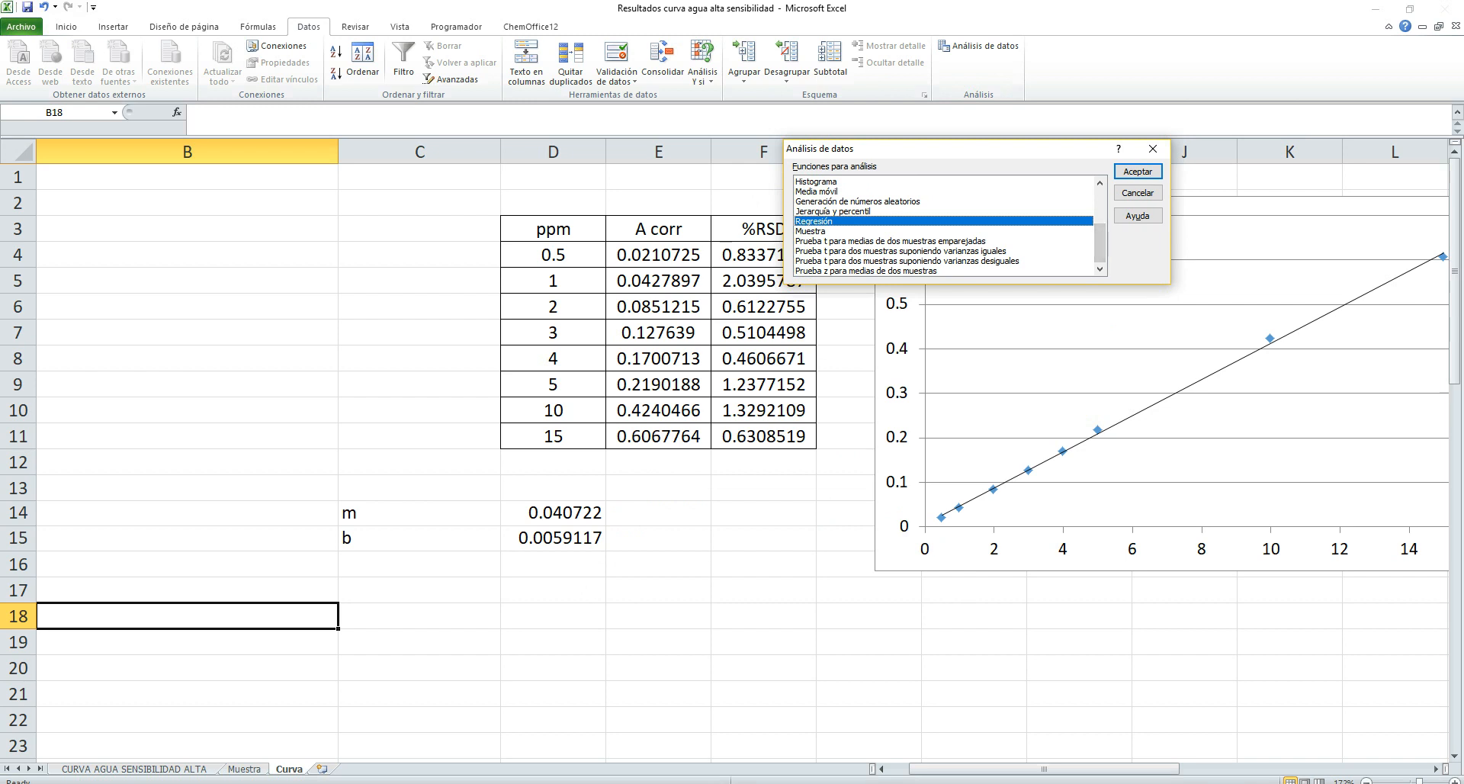
key("Return")
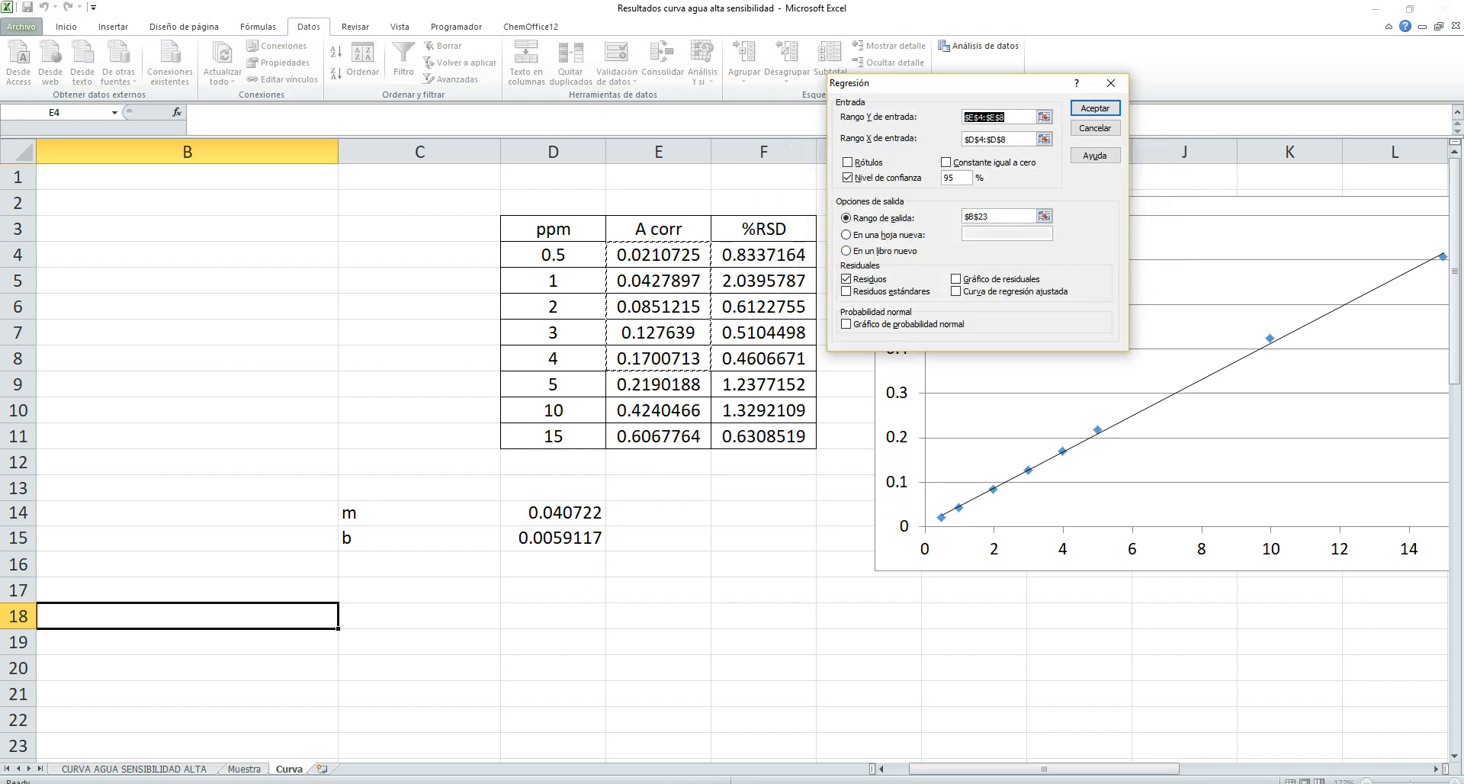
left_click_drag(658, 255, 658, 436)
left_click(1015, 138)
left_click_drag(1008, 138, 962, 138)
key("BackSpace")
left_click_drag(553, 255, 579, 441)
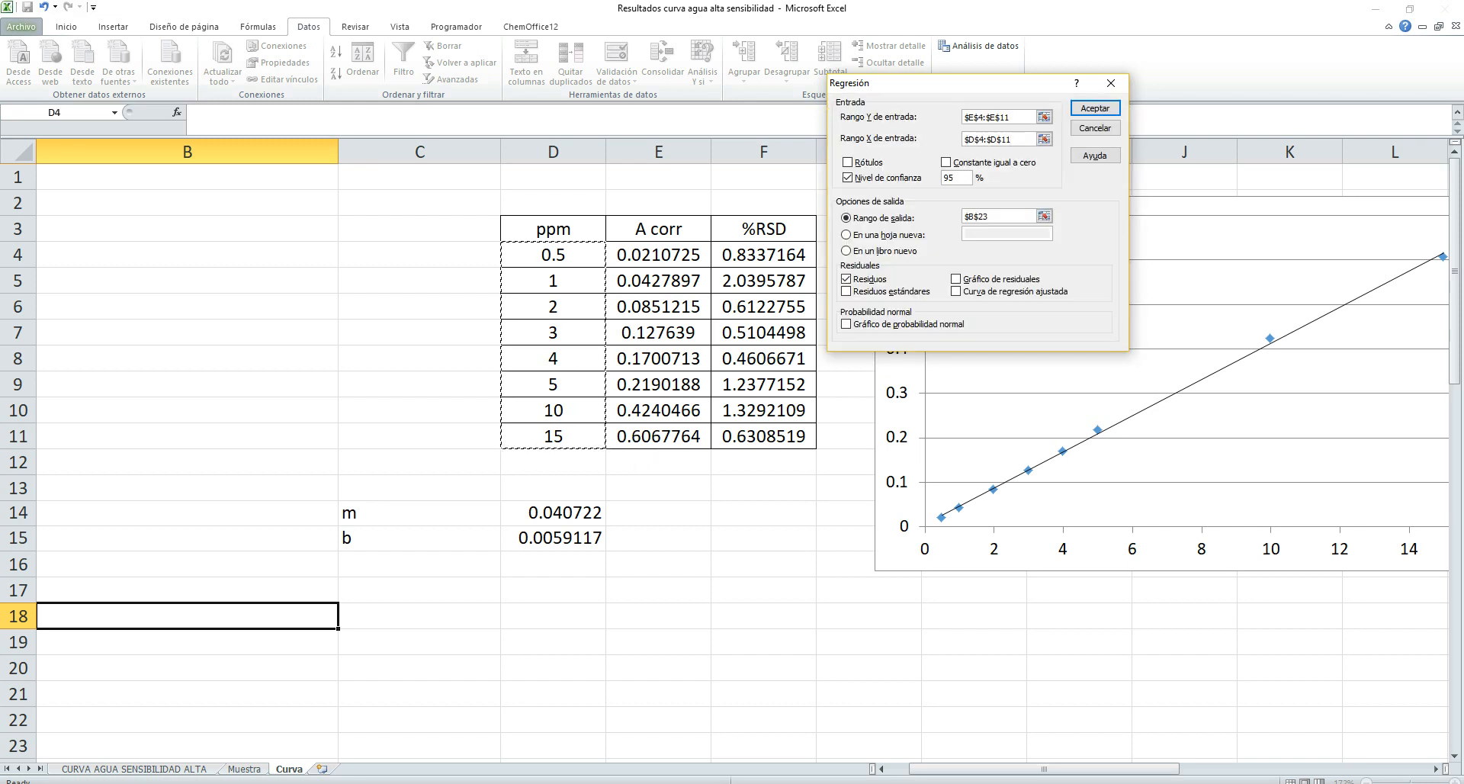
Run the regression with a 95% confidence level and residuals included, outputting the results at cell B18.
left_click(848, 178)
left_click(1095, 108)
left_click(1095, 108)
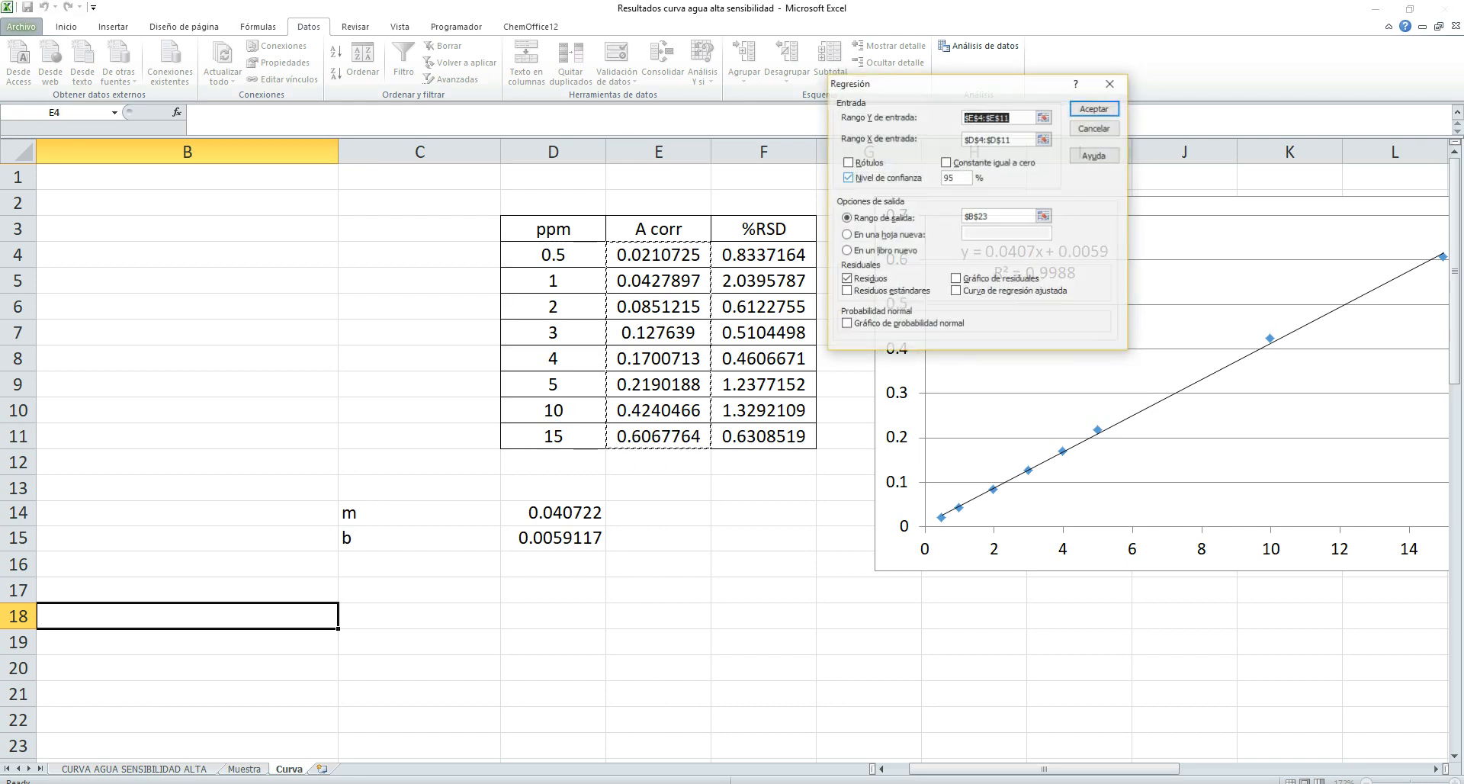
left_click(846, 279)
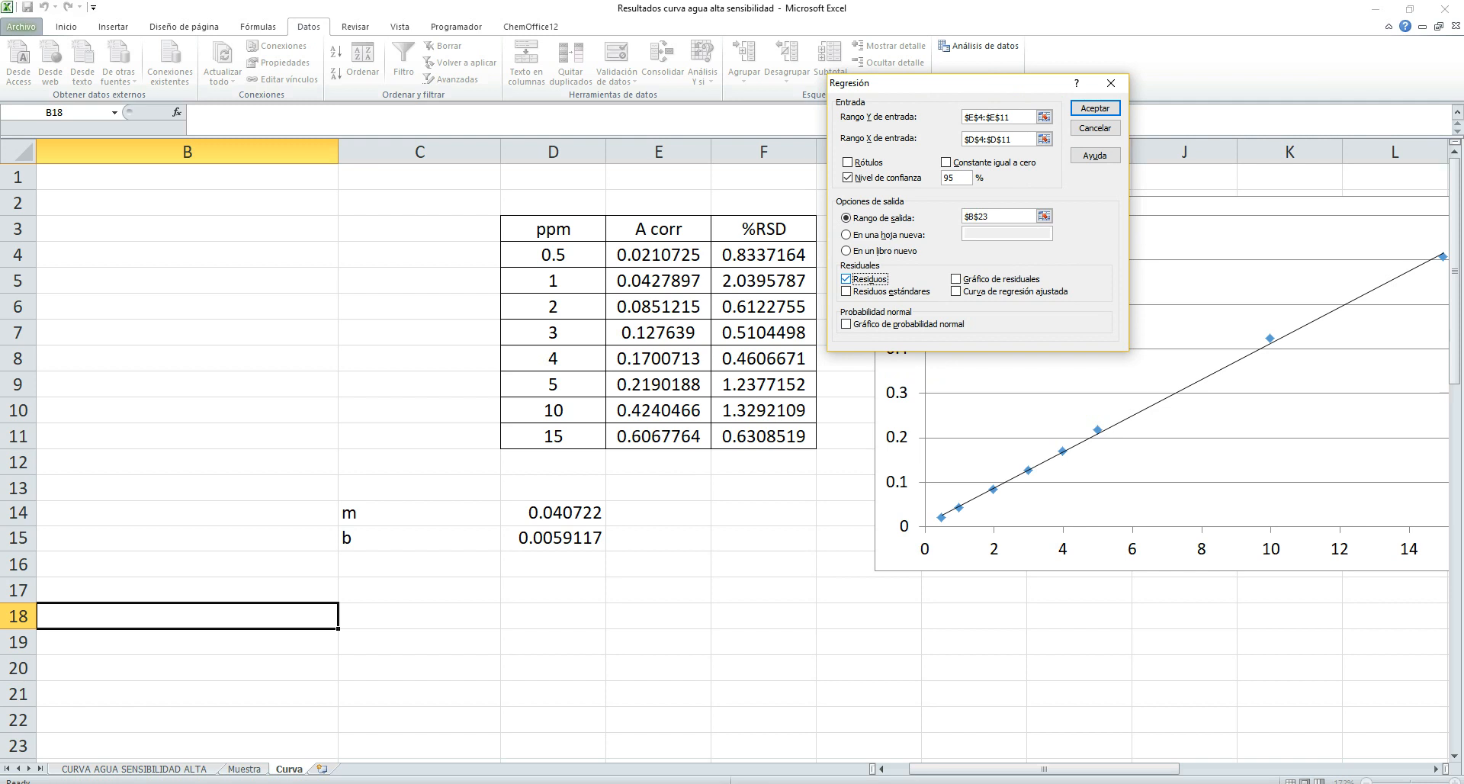
left_click_drag(1008, 217, 960, 216)
key("BackSpace")
left_click(187, 616)
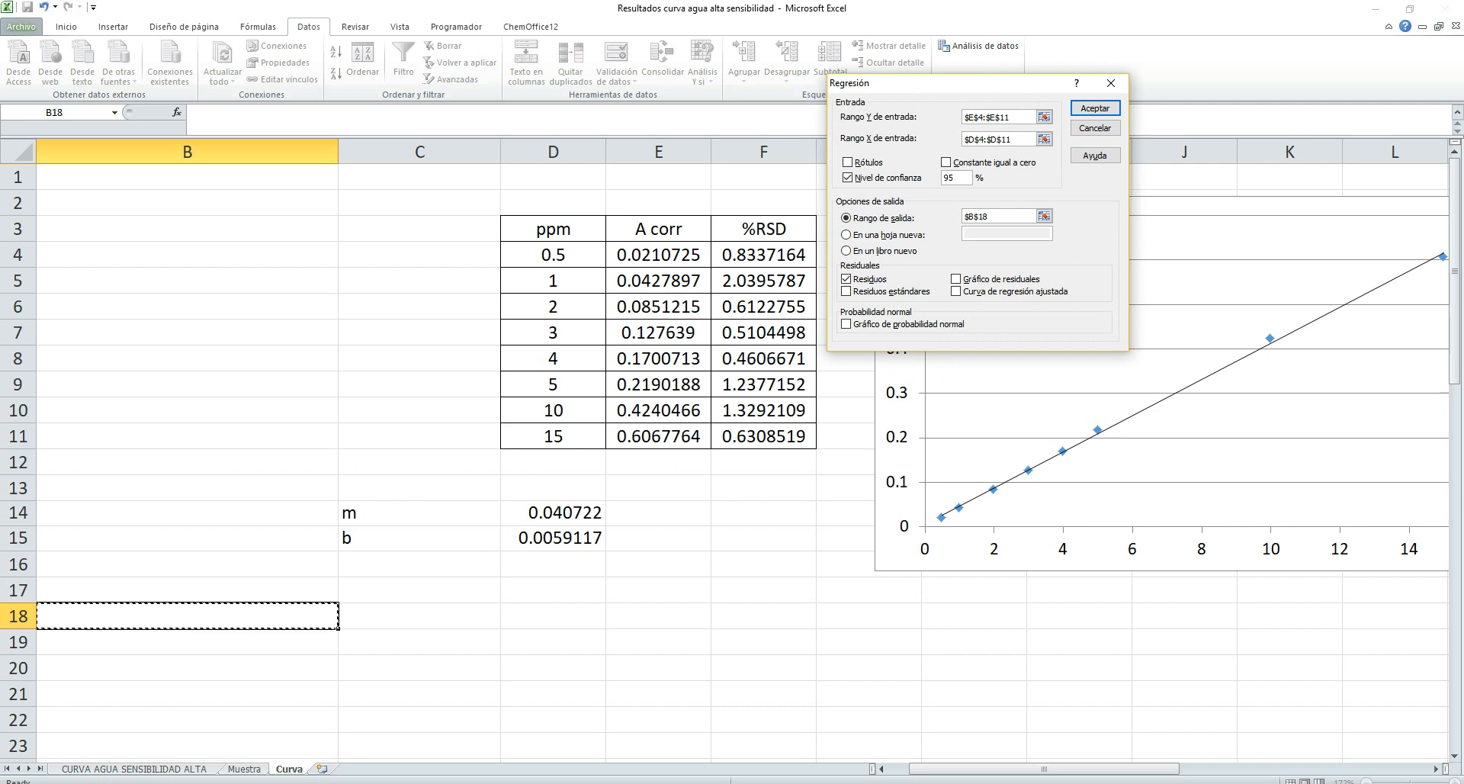
key("Return")
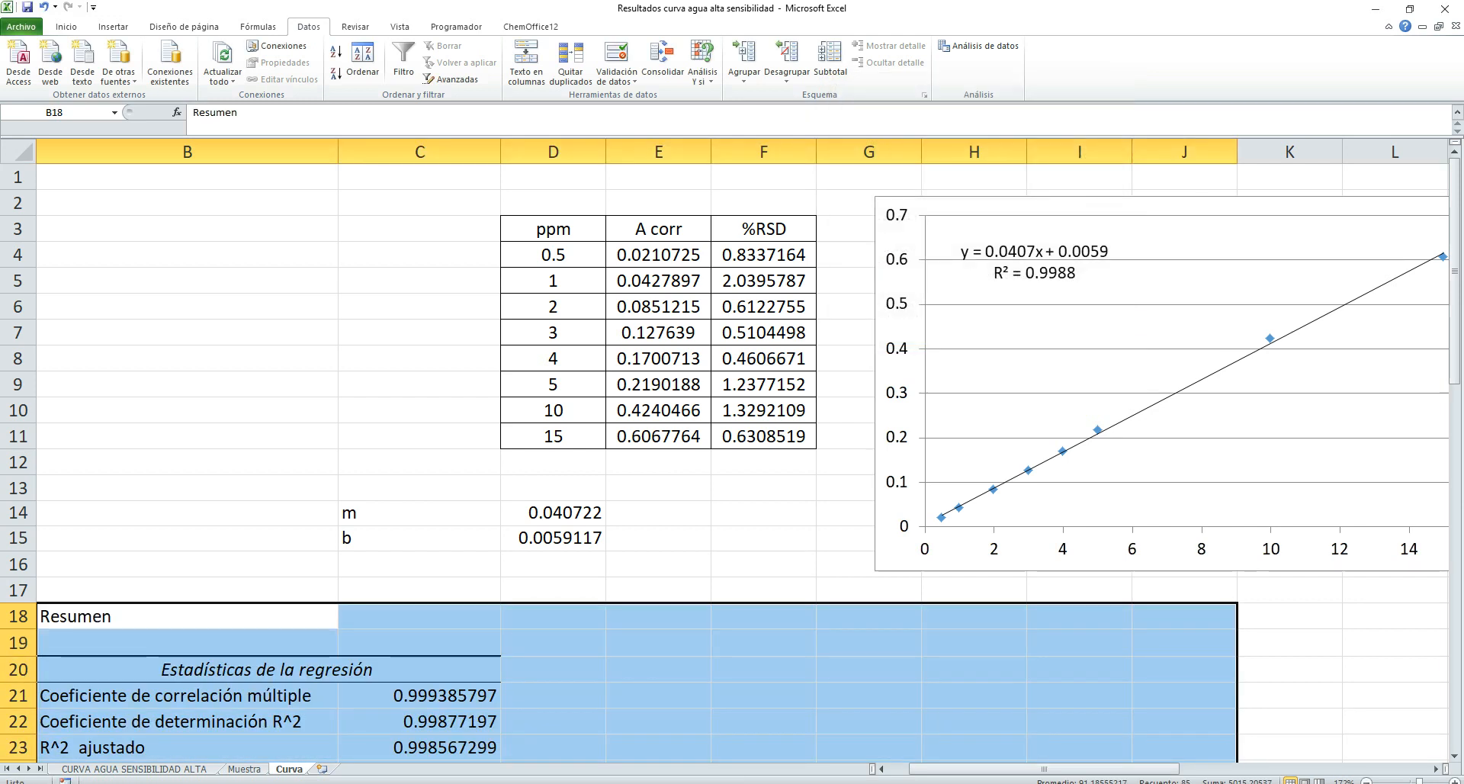
Autofit the width of column D in the regression summary.
scroll(732, 457, "down", 4)
scroll(732, 457, "down", 1)
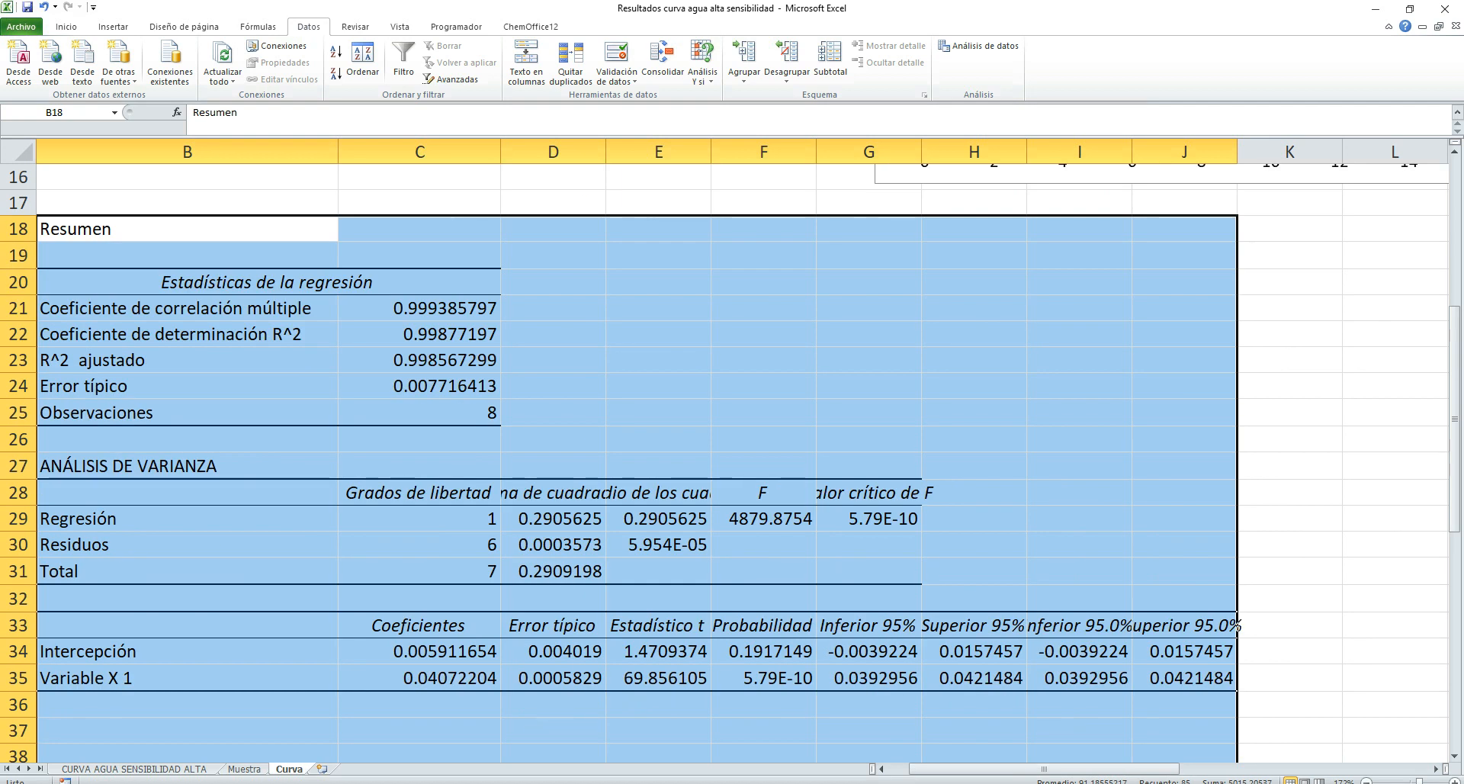
double_click(606, 151)
Examine the observations, predicted Y values and residuals in the residual analysis table.
scroll(670, 458, "down", 5)
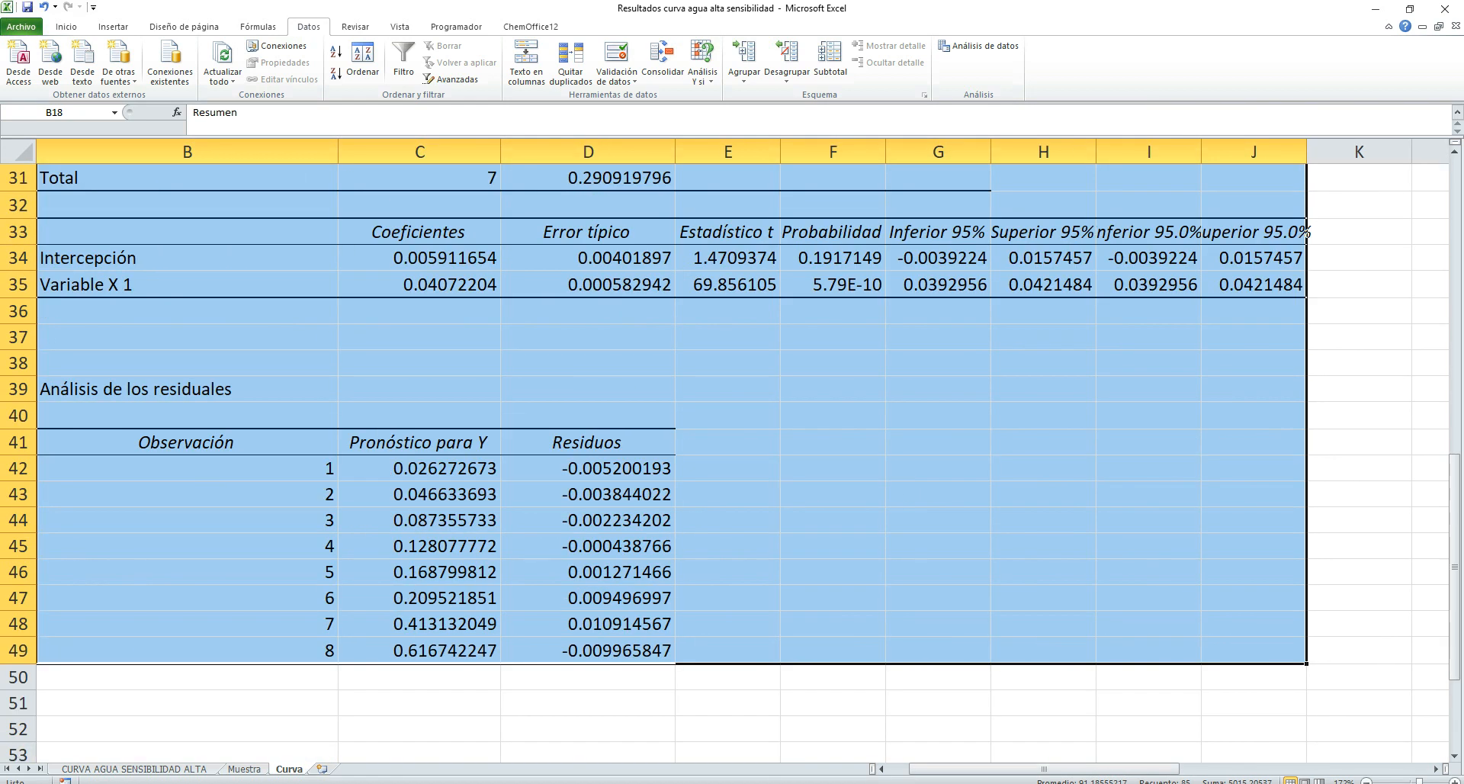
left_click(587, 468)
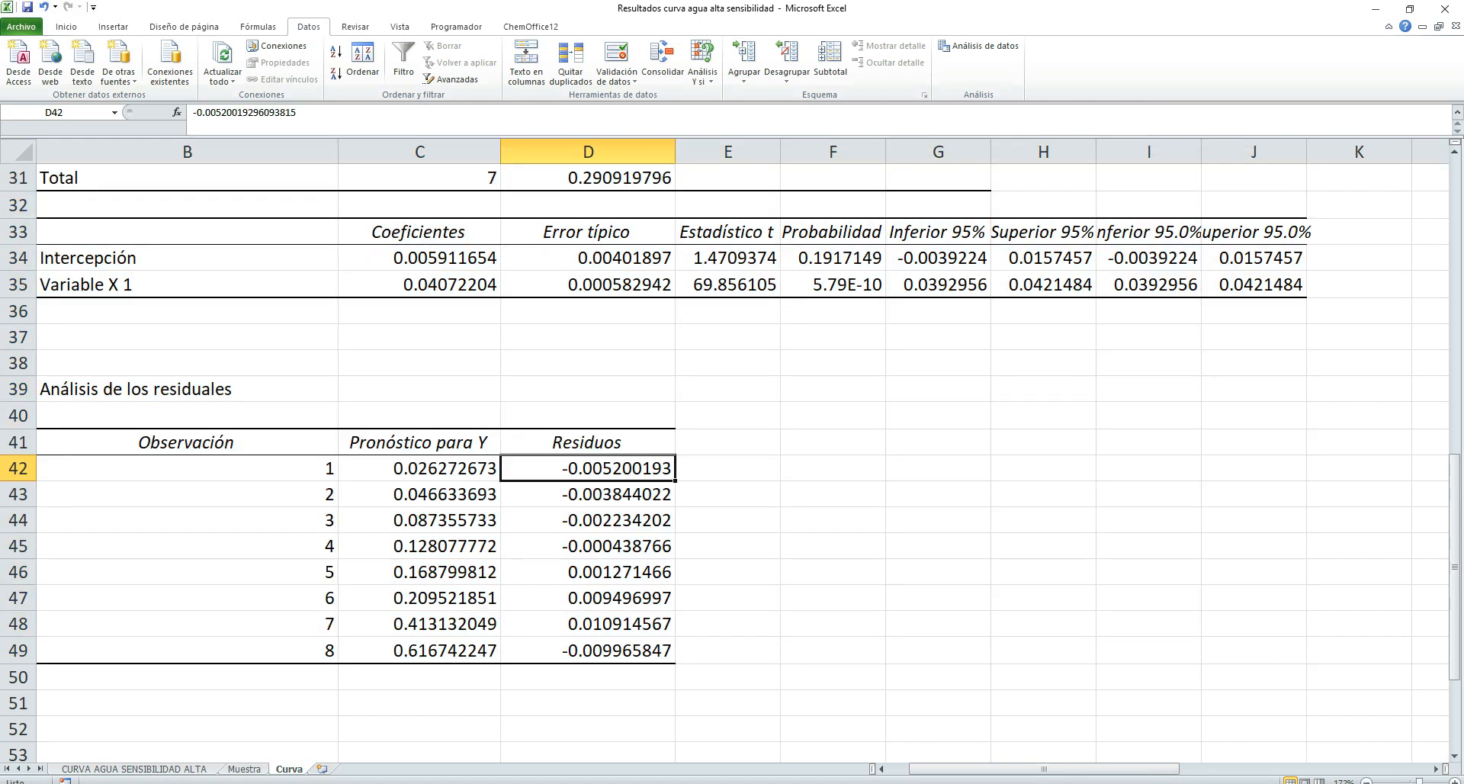
left_click(419, 469)
left_click_drag(419, 468, 419, 651)
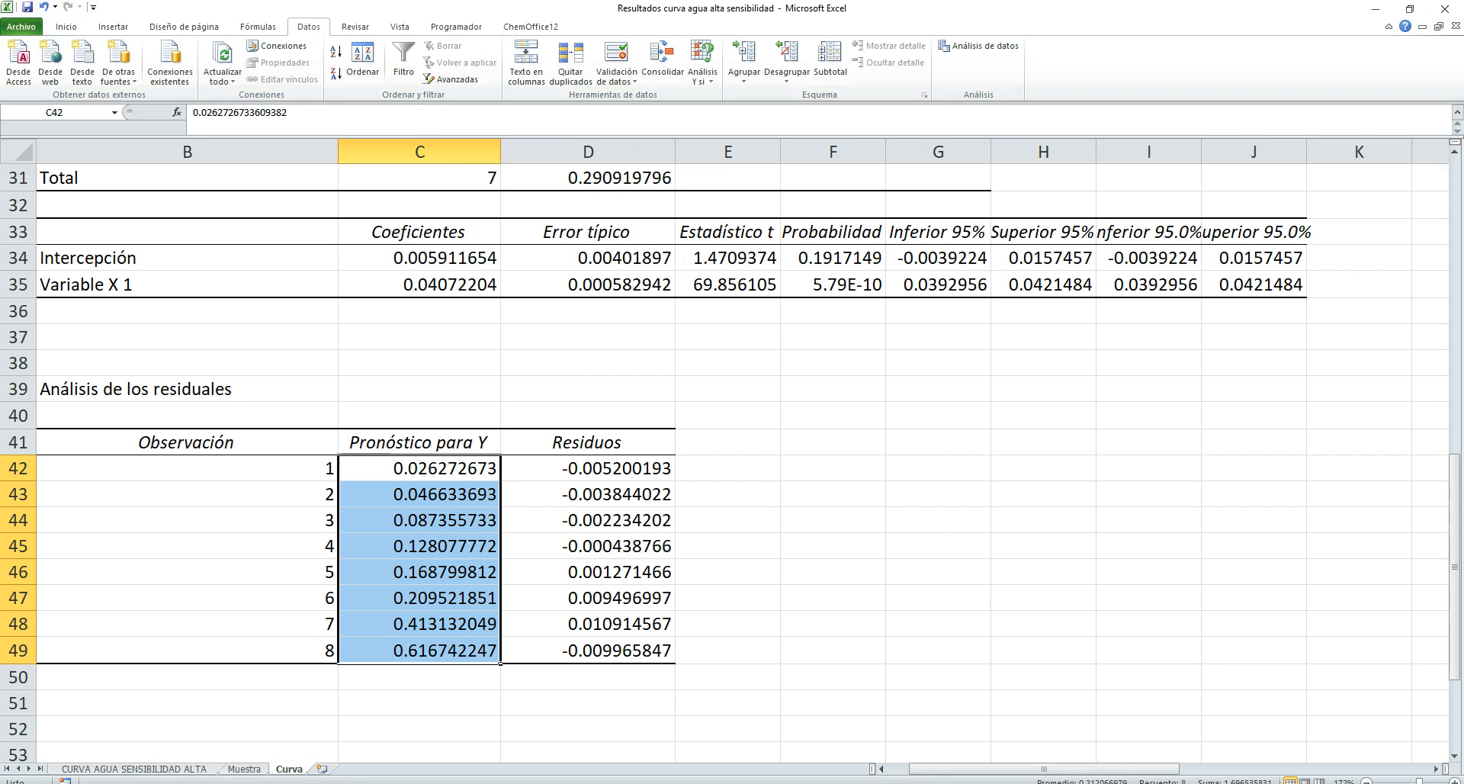
left_click(187, 468)
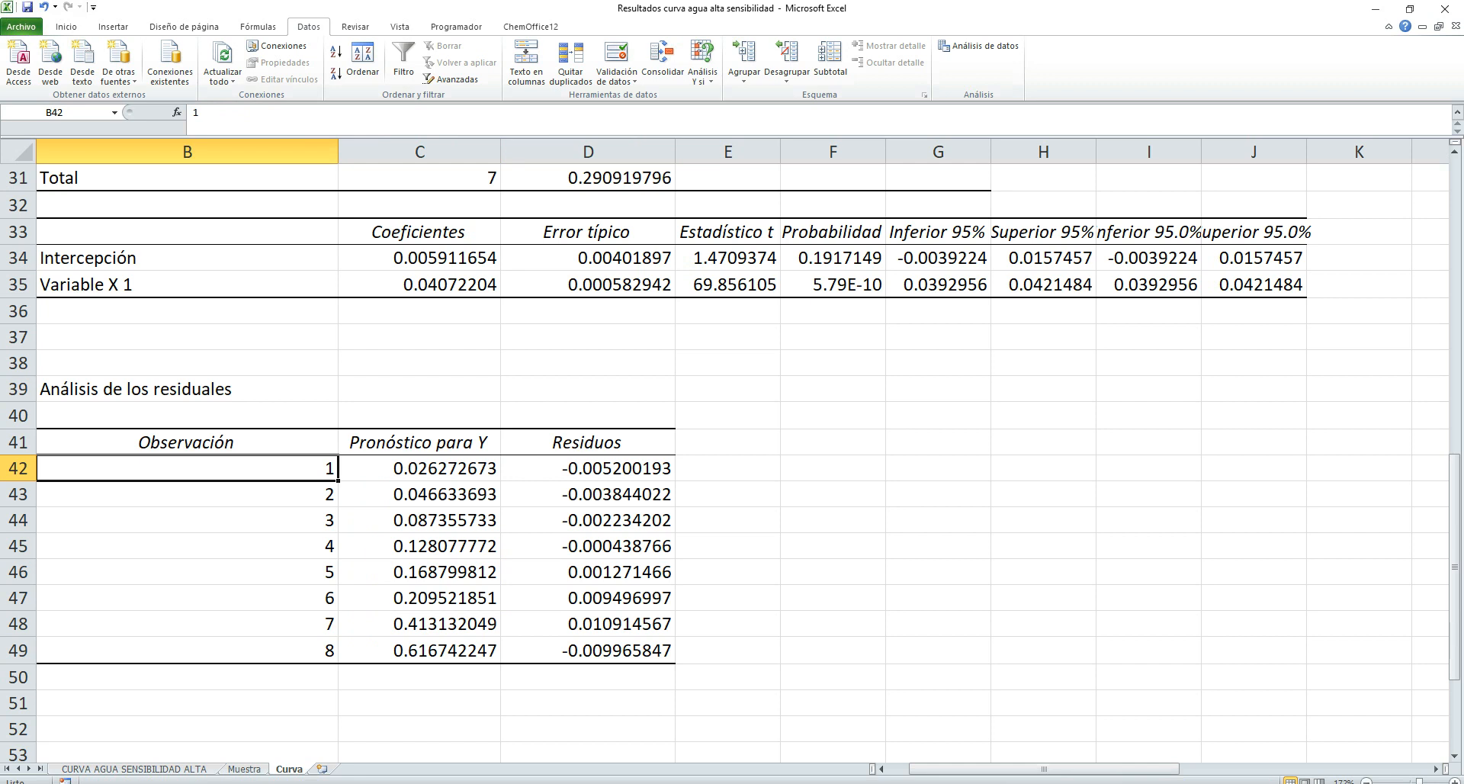
left_click(419, 468)
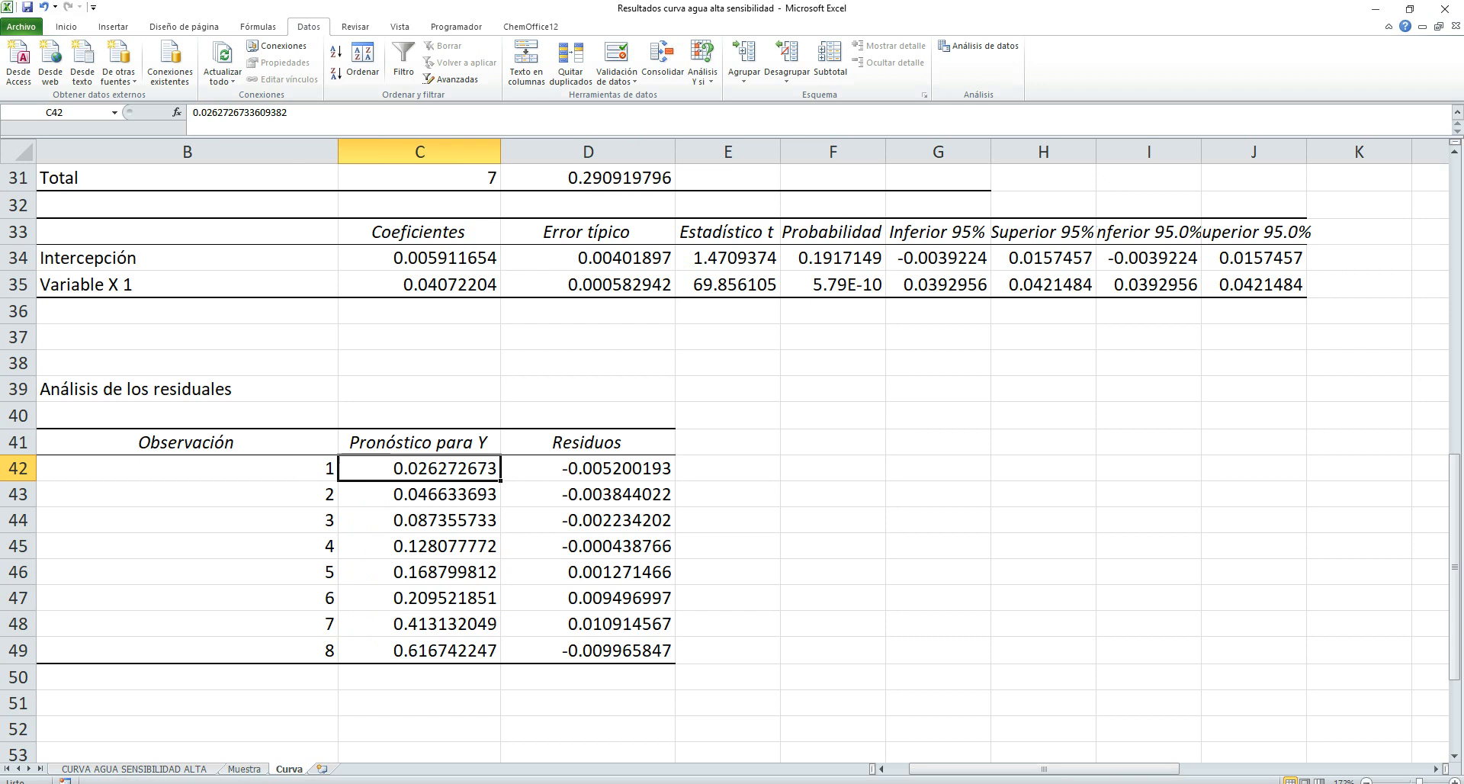
Select the empty cell E41 beside the Residuos header in the residual analysis table.
left_click_drag(587, 468, 587, 650)
left_click(728, 443)
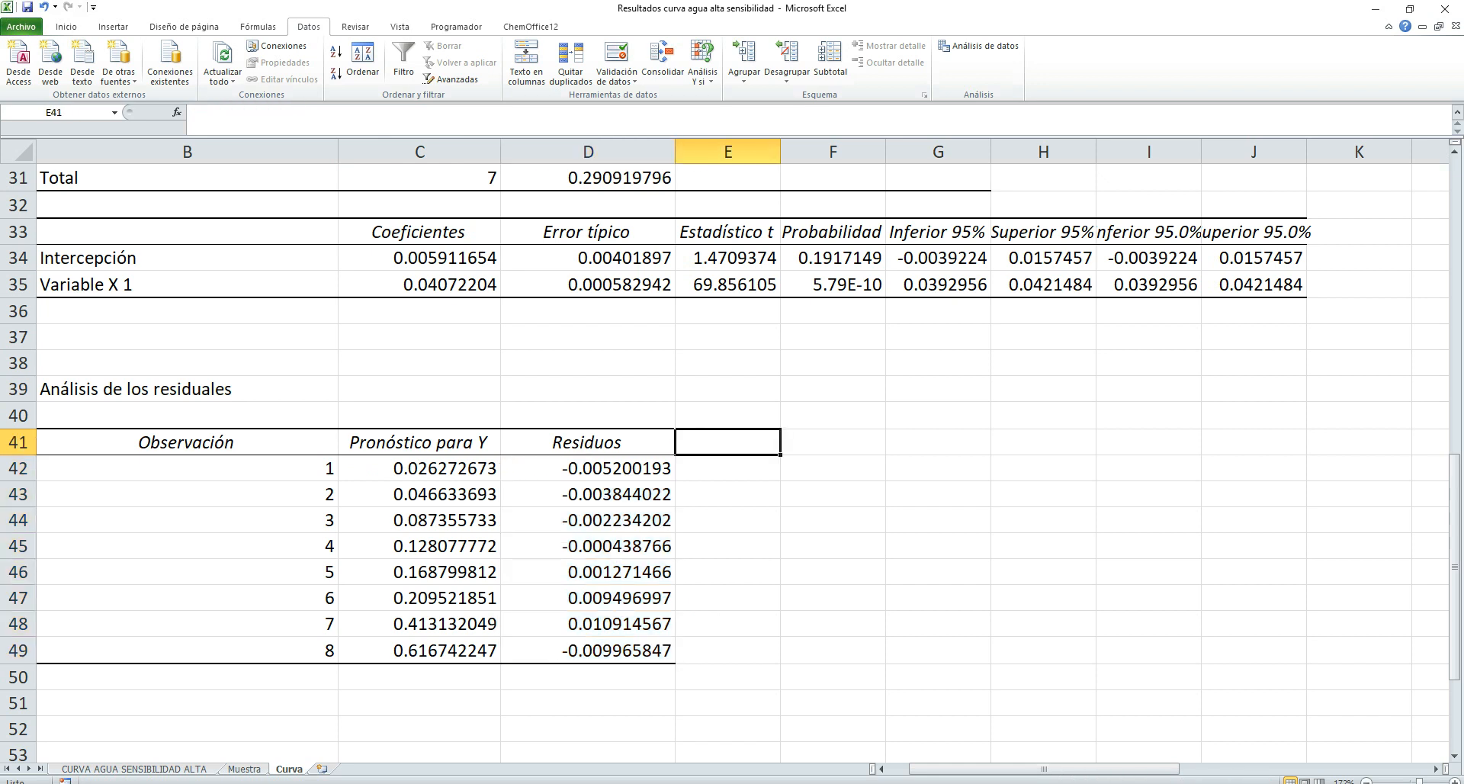
type("___________")
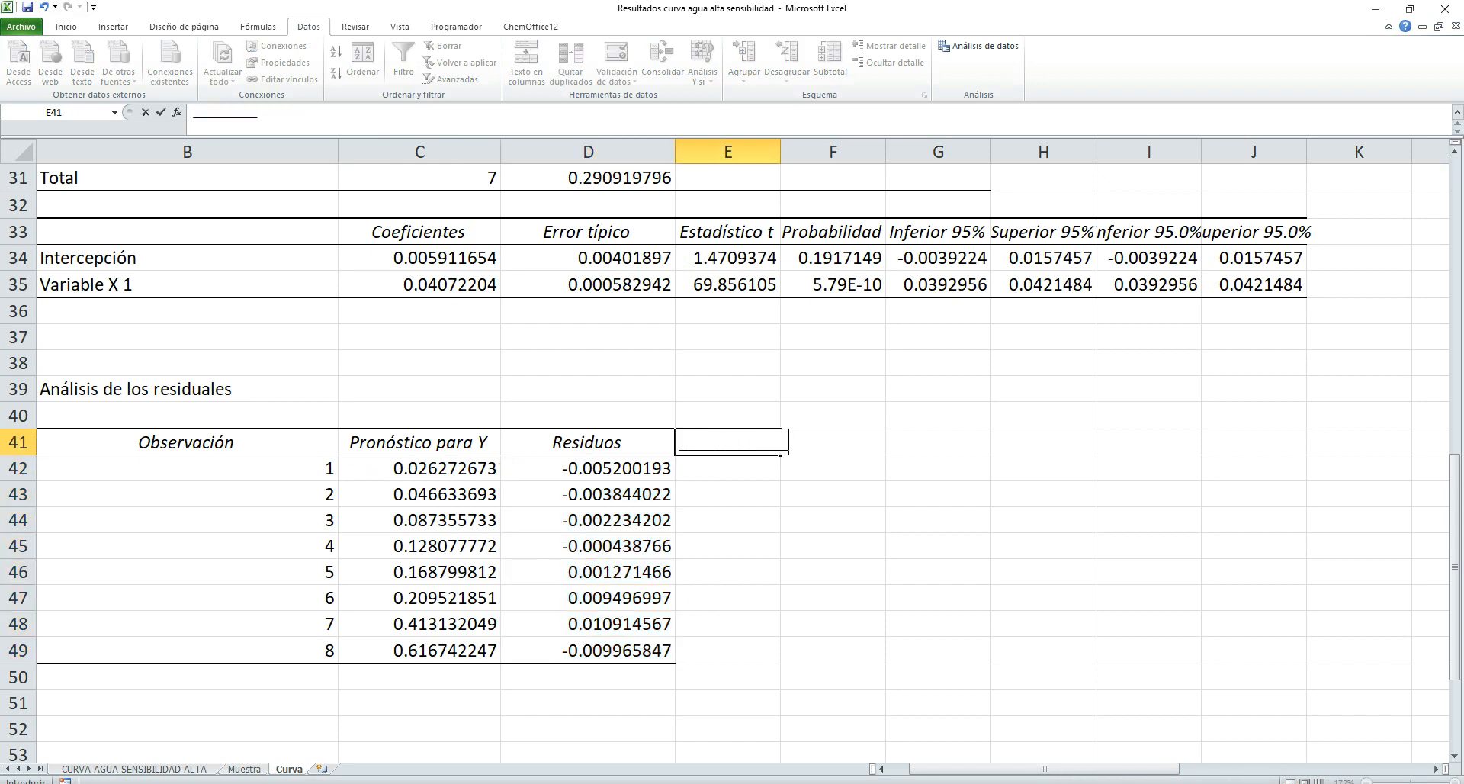
key("BackSpace")
key("BackSpace")
key("BackSpace")
key("BackSpace")
key("BackSpace")
key("BackSpace")
key("BackSpace")
key("BackSpace")
key("BackSpace")
key("BackSpace")
key("BackSpace")
Enter the header "% error" in E41 and fill E42:E49 with the residual percentage formula, starting with =D42/C42*100.
type("% error")
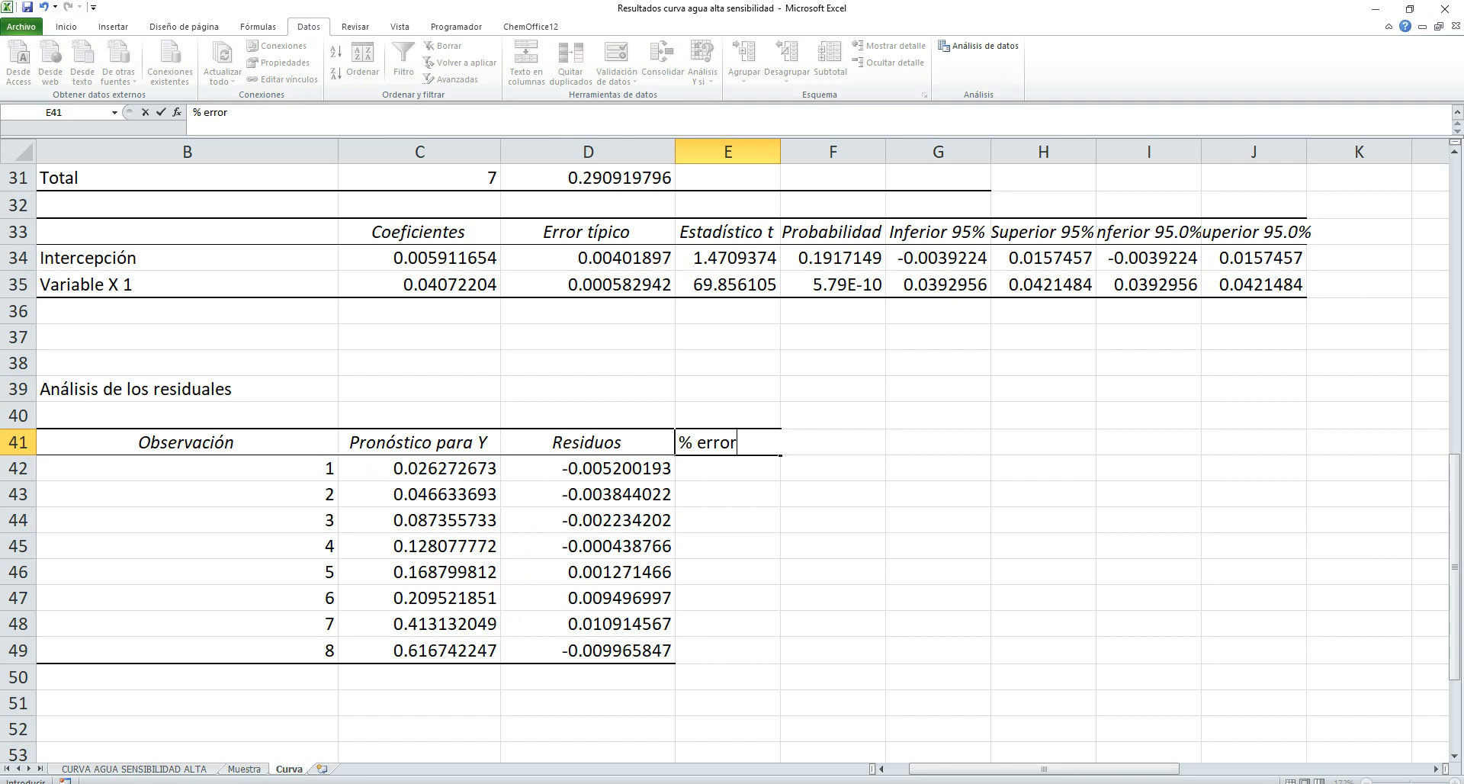
key("Return")
type("=")
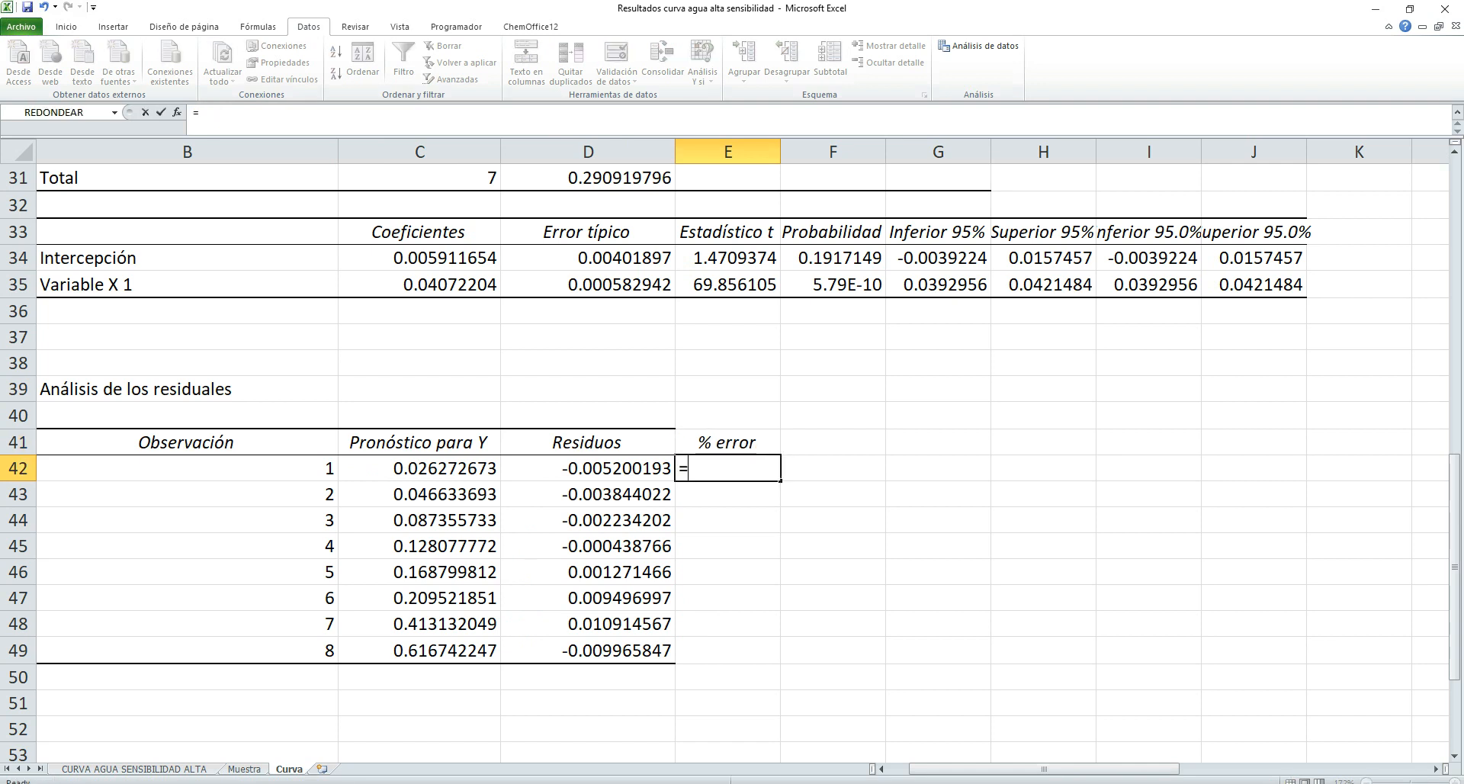
key("Left")
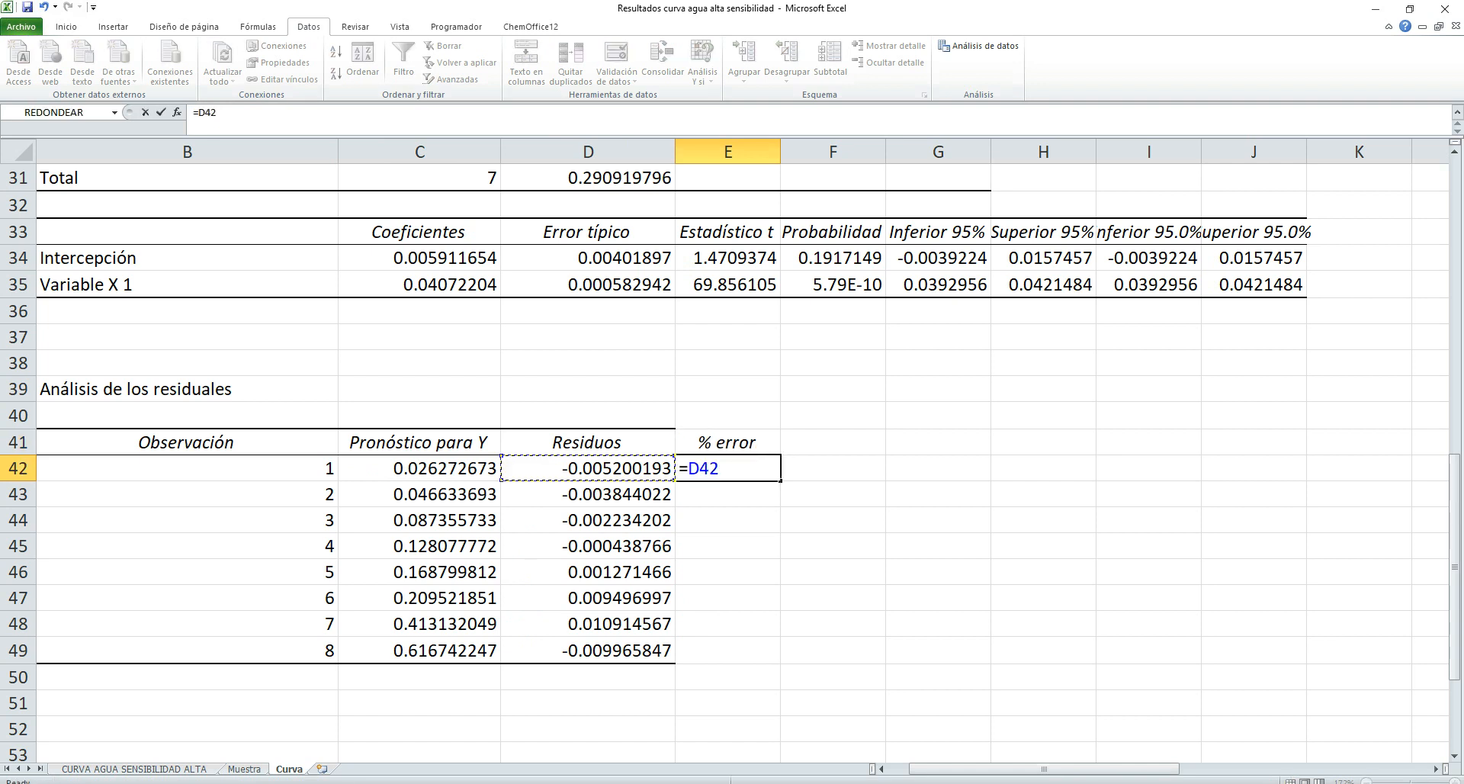
type("/")
key("Left")
key("Left")
type("*100")
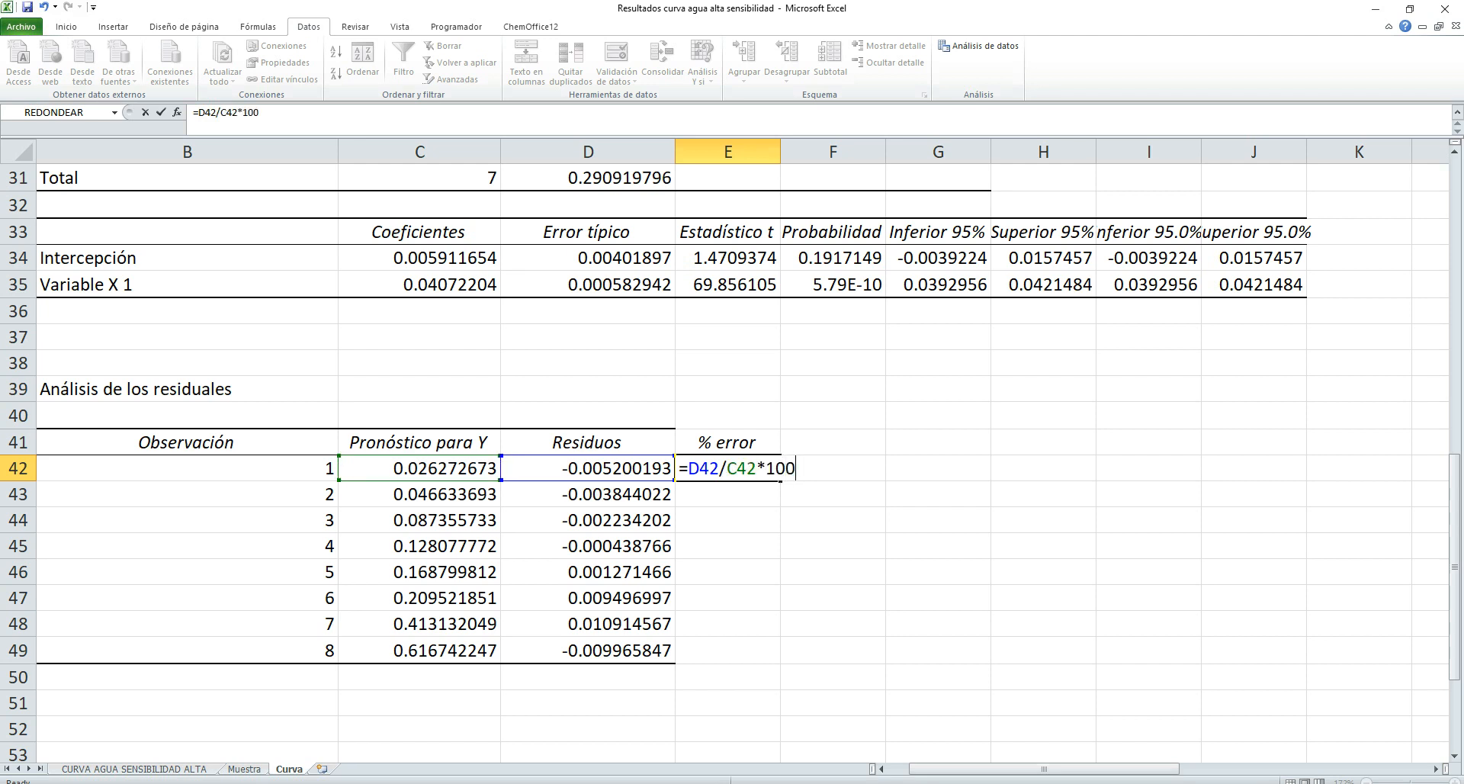
key("Return")
key("Up")
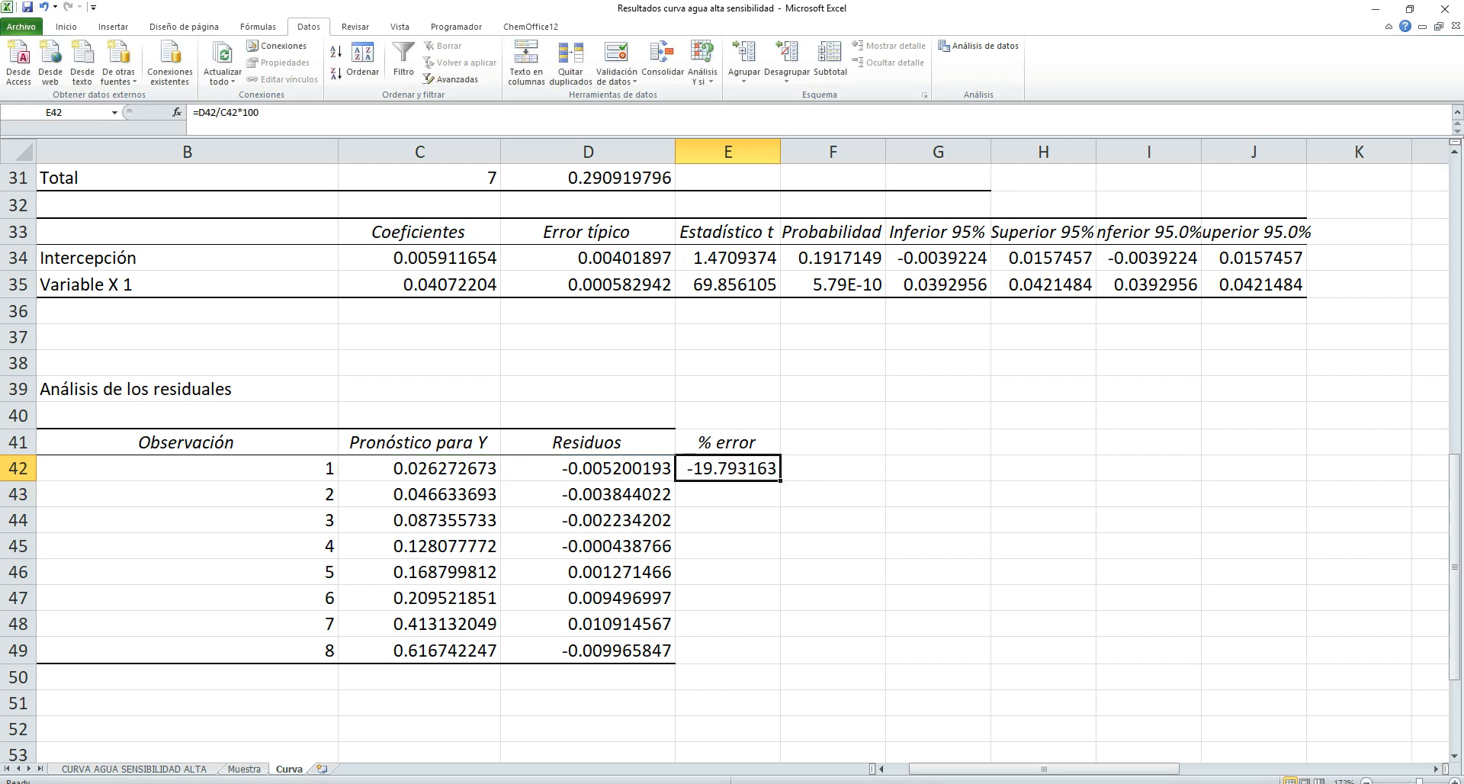
left_click_drag(779, 480, 780, 657)
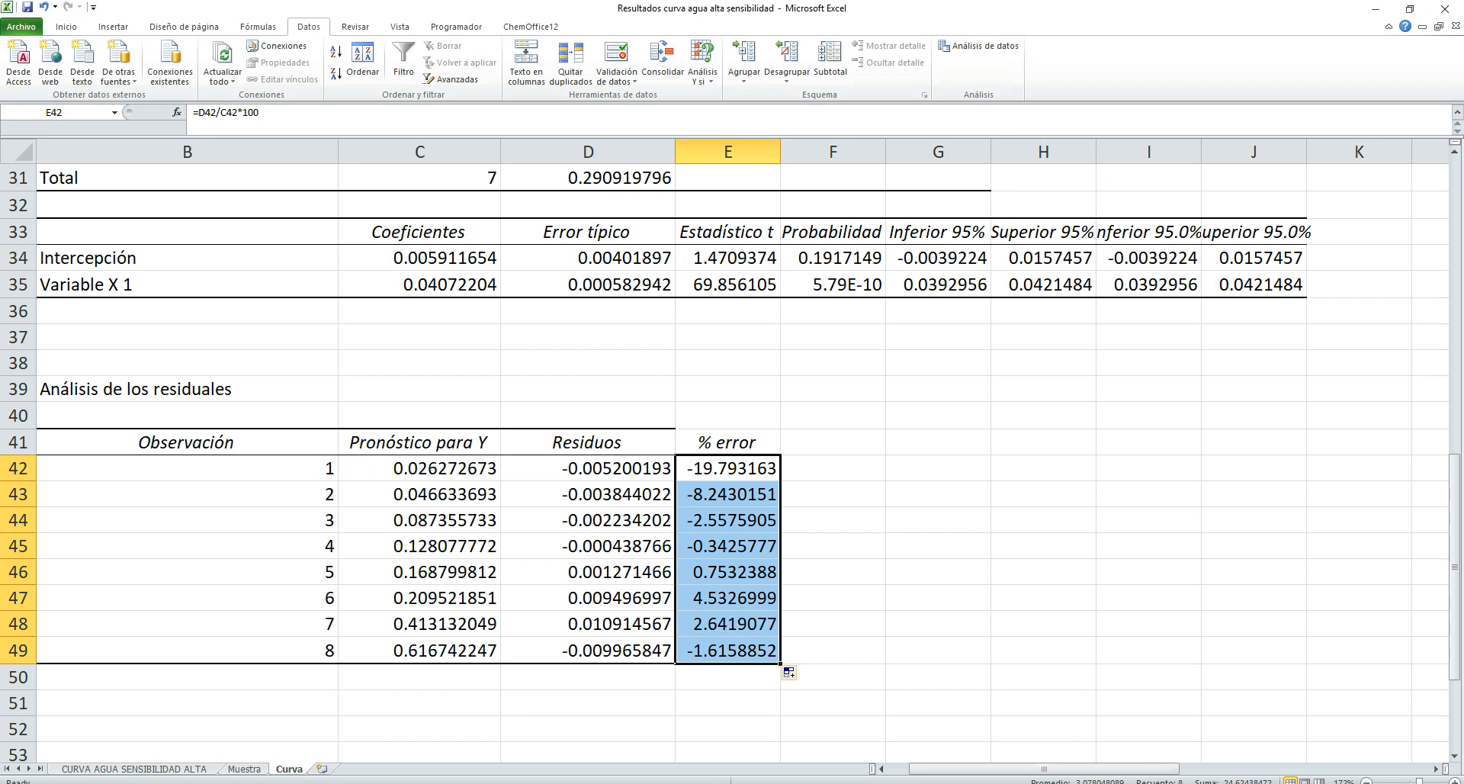
Compare the % error of the first three observations with the 0.5, 1 and 2 ppm standards and their %RSD.
left_click(419, 468)
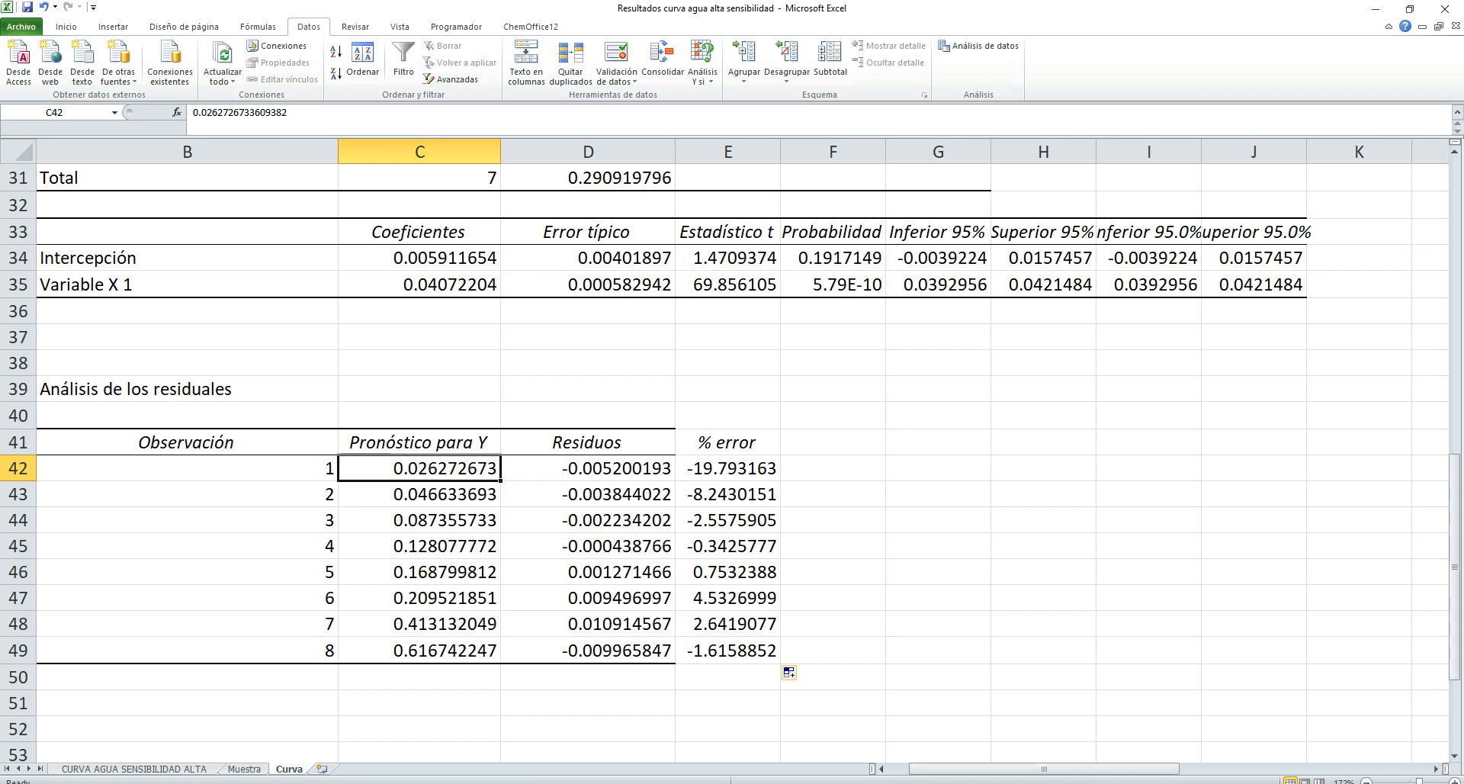
scroll(732, 457, "up", 10)
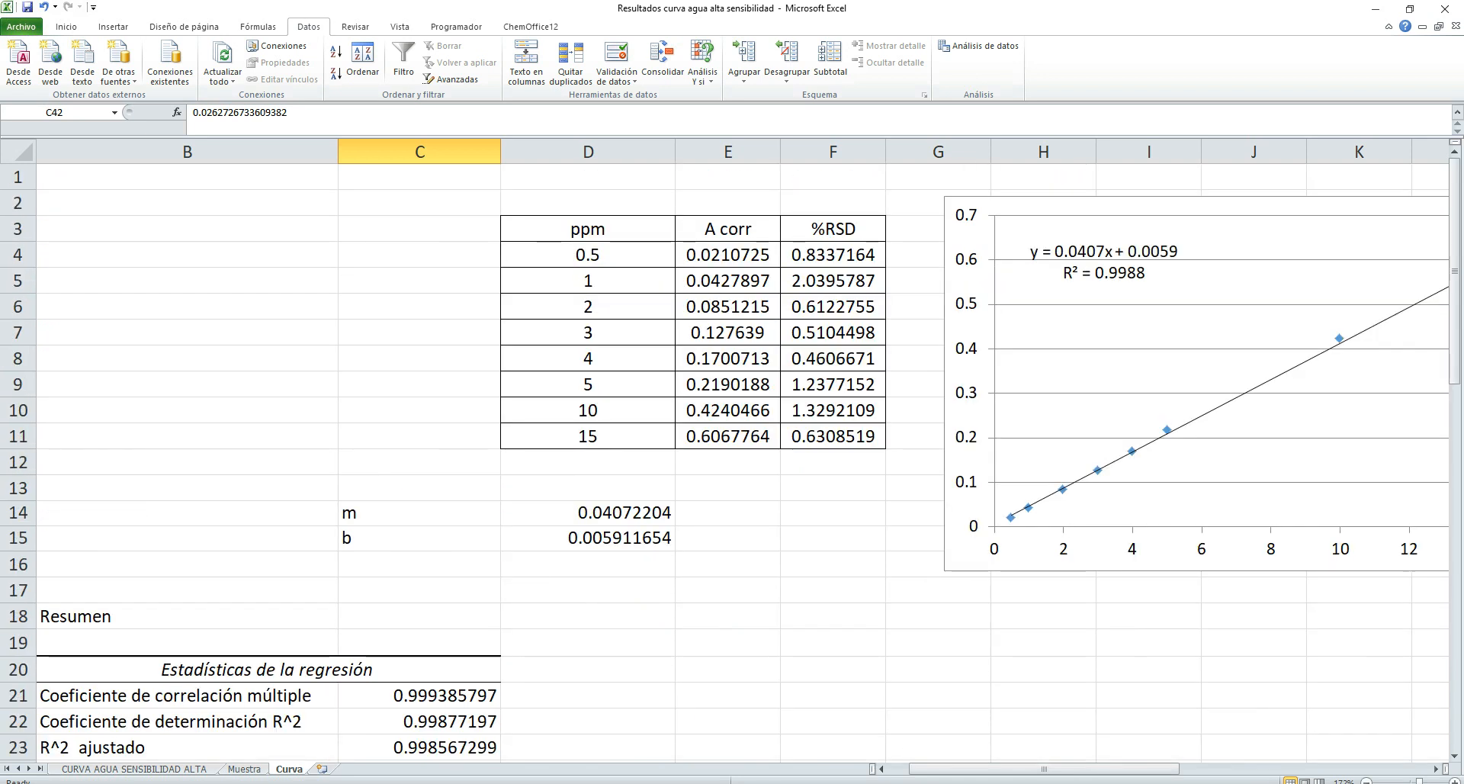
scroll(732, 458, "down", 10)
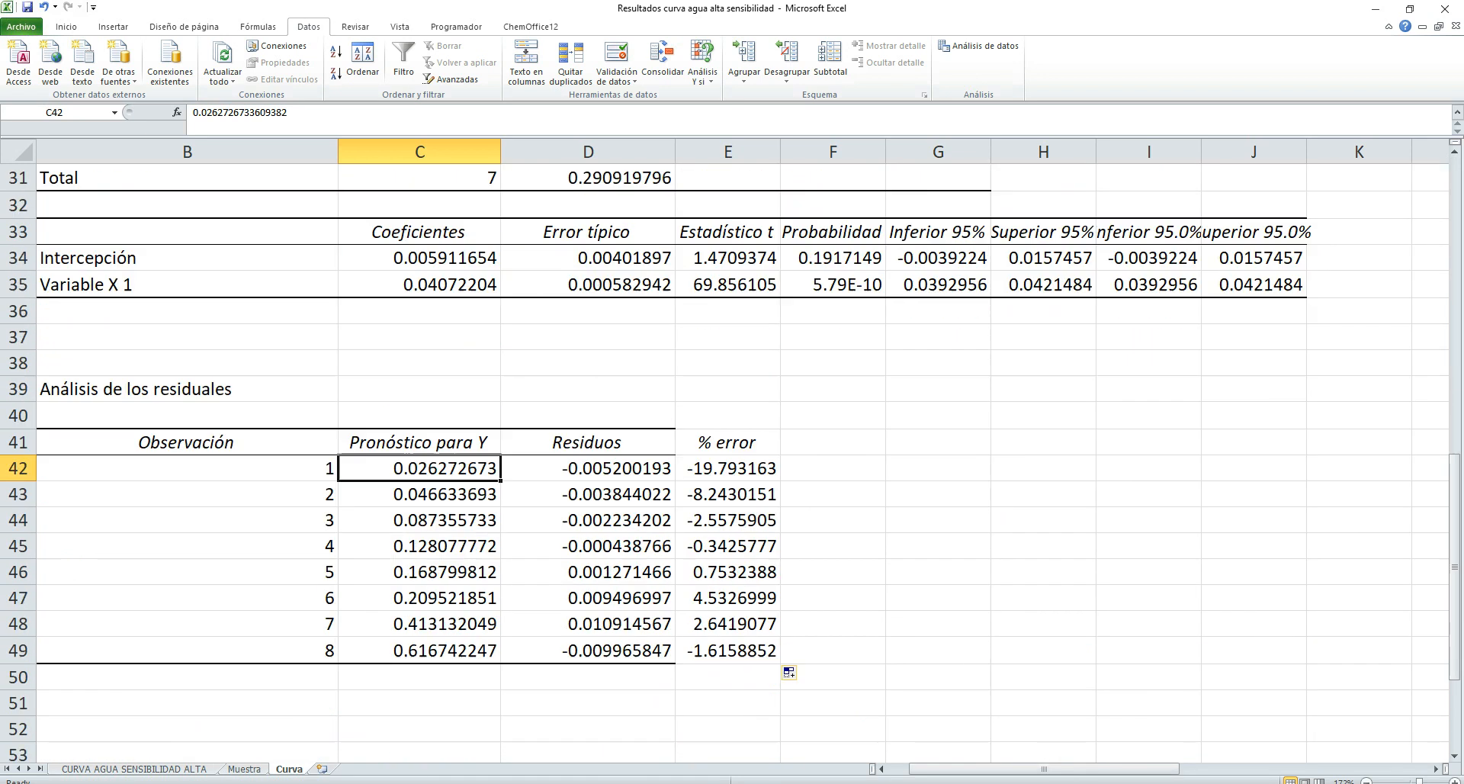
left_click_drag(229, 468, 728, 520)
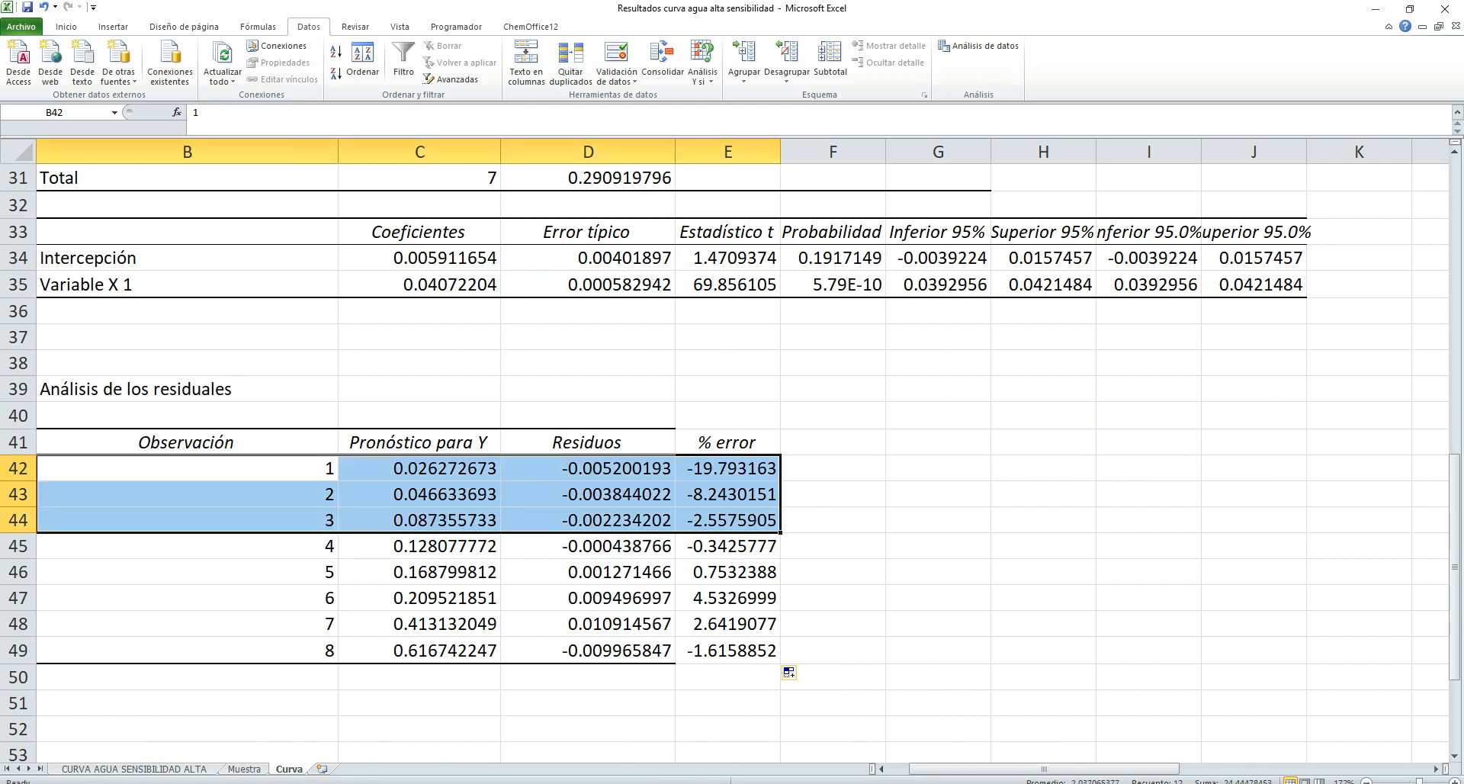
scroll(732, 458, "up", 10)
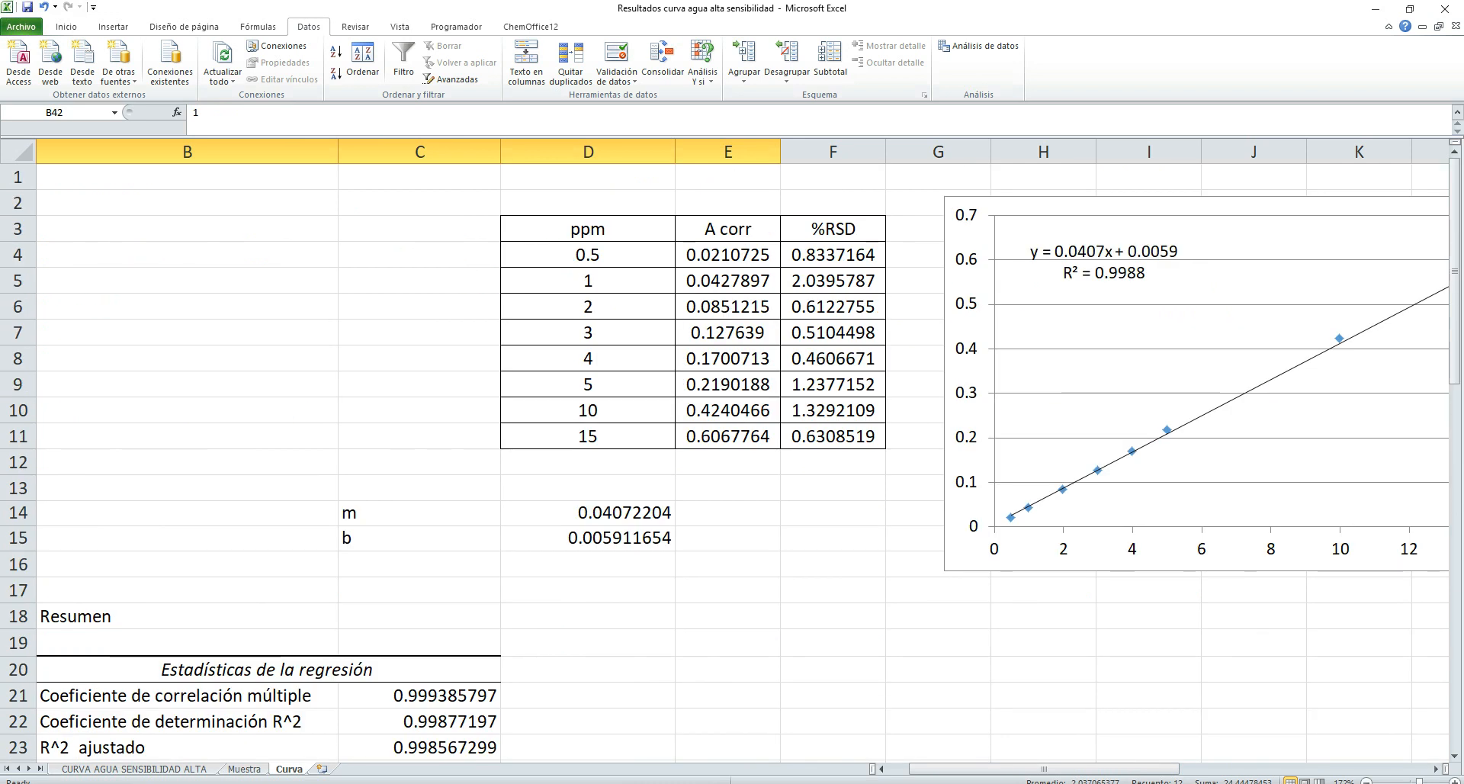
left_click(587, 254)
left_click_drag(587, 259, 587, 306)
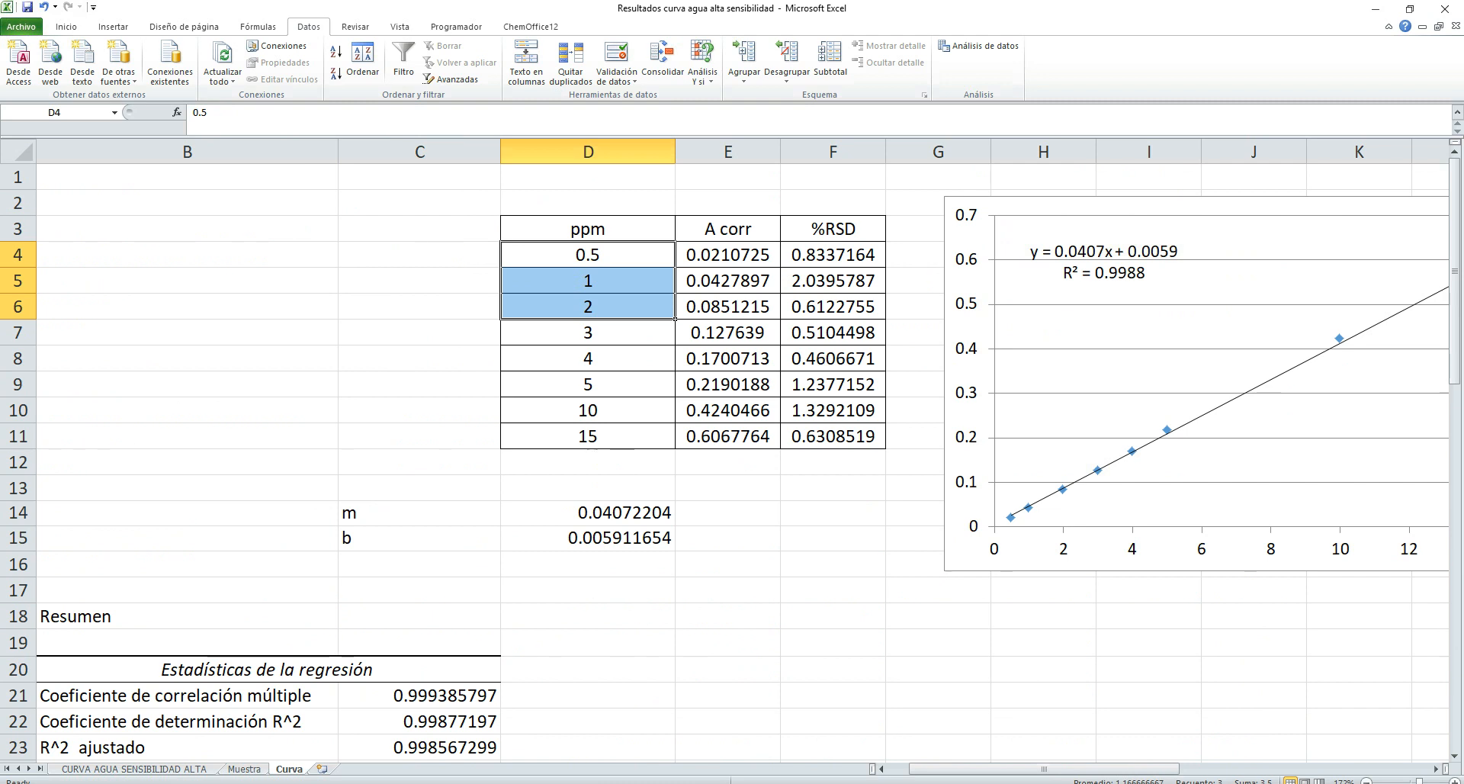
left_click(832, 255)
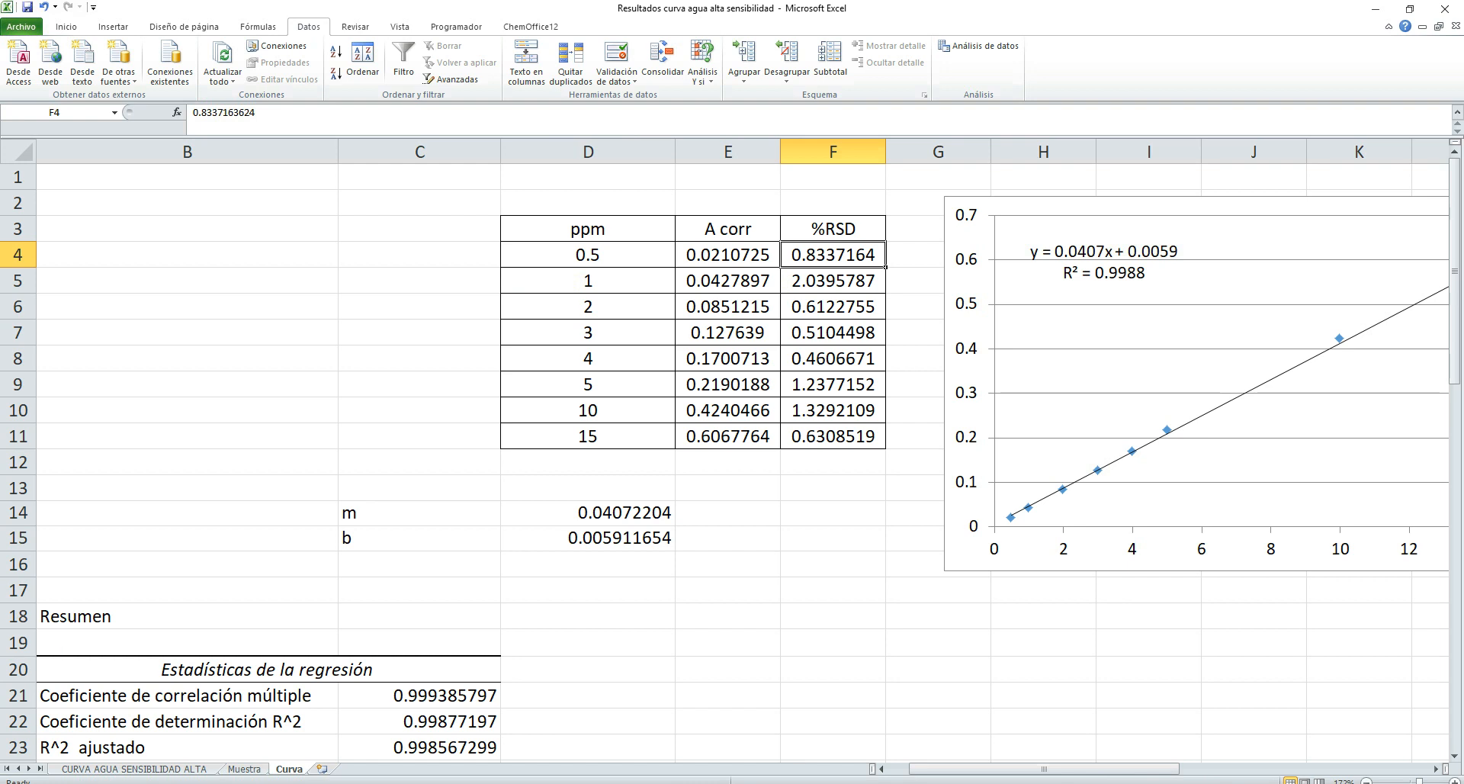
Review the predicted values, residuals and % error of the first and last observations in the residual table.
scroll(732, 457, "down", 3)
scroll(732, 457, "up", 3)
scroll(732, 457, "down", 6)
scroll(732, 458, "down", 6)
left_click_drag(587, 308, 728, 334)
left_click_drag(419, 490, 728, 490)
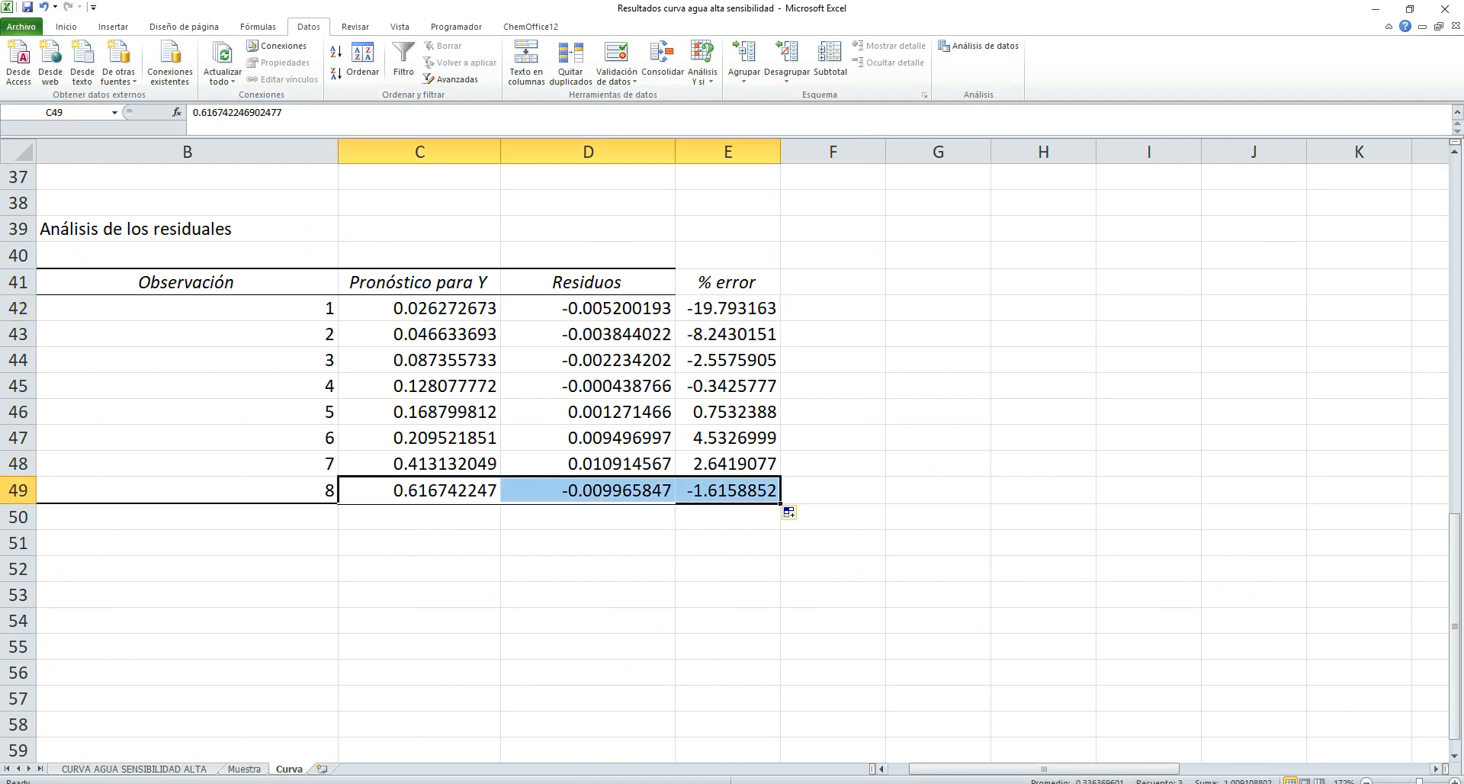
Inspect the calibration chart for how well the points follow the trendline across the concentration range.
left_click_drag(1044, 768, 1086, 768)
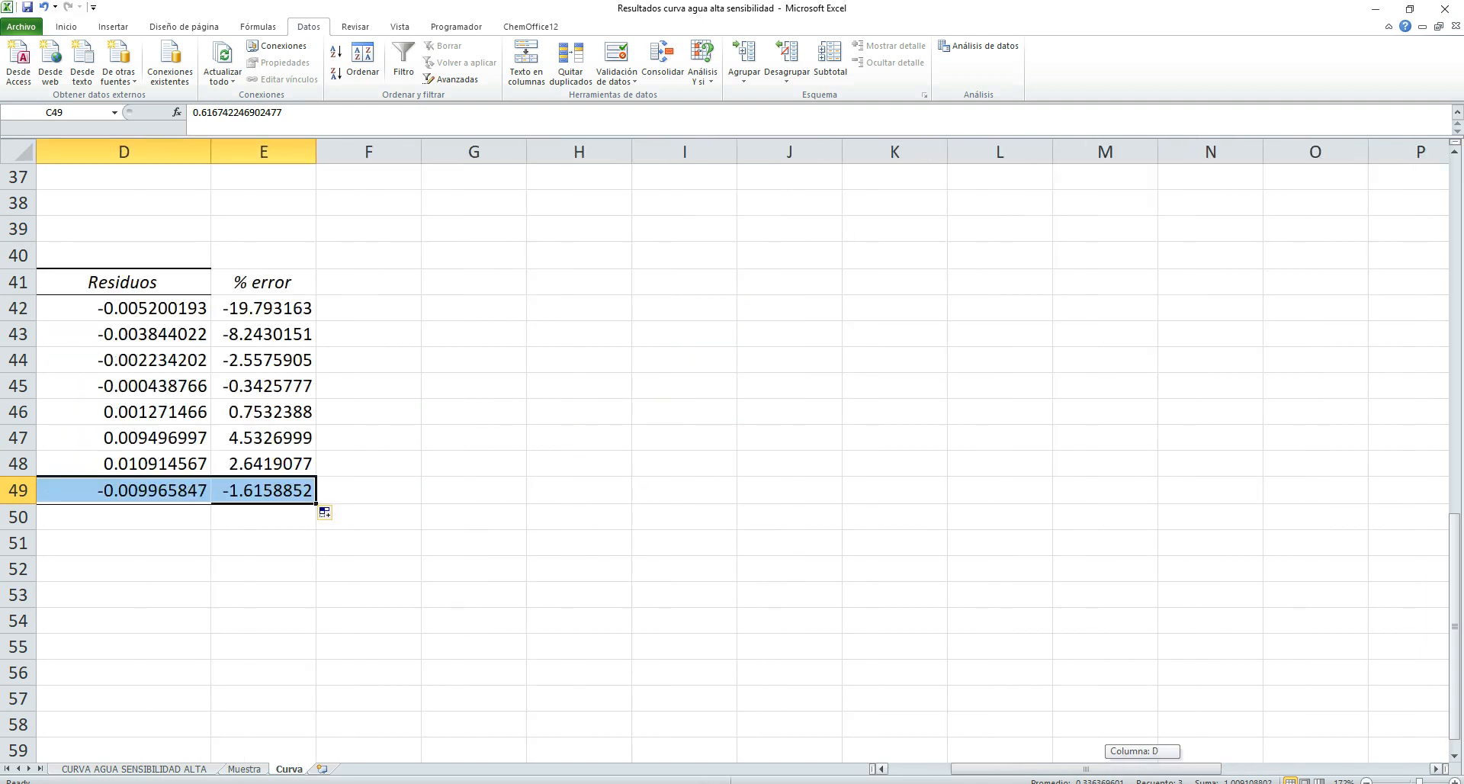
scroll(686, 457, "up", 12)
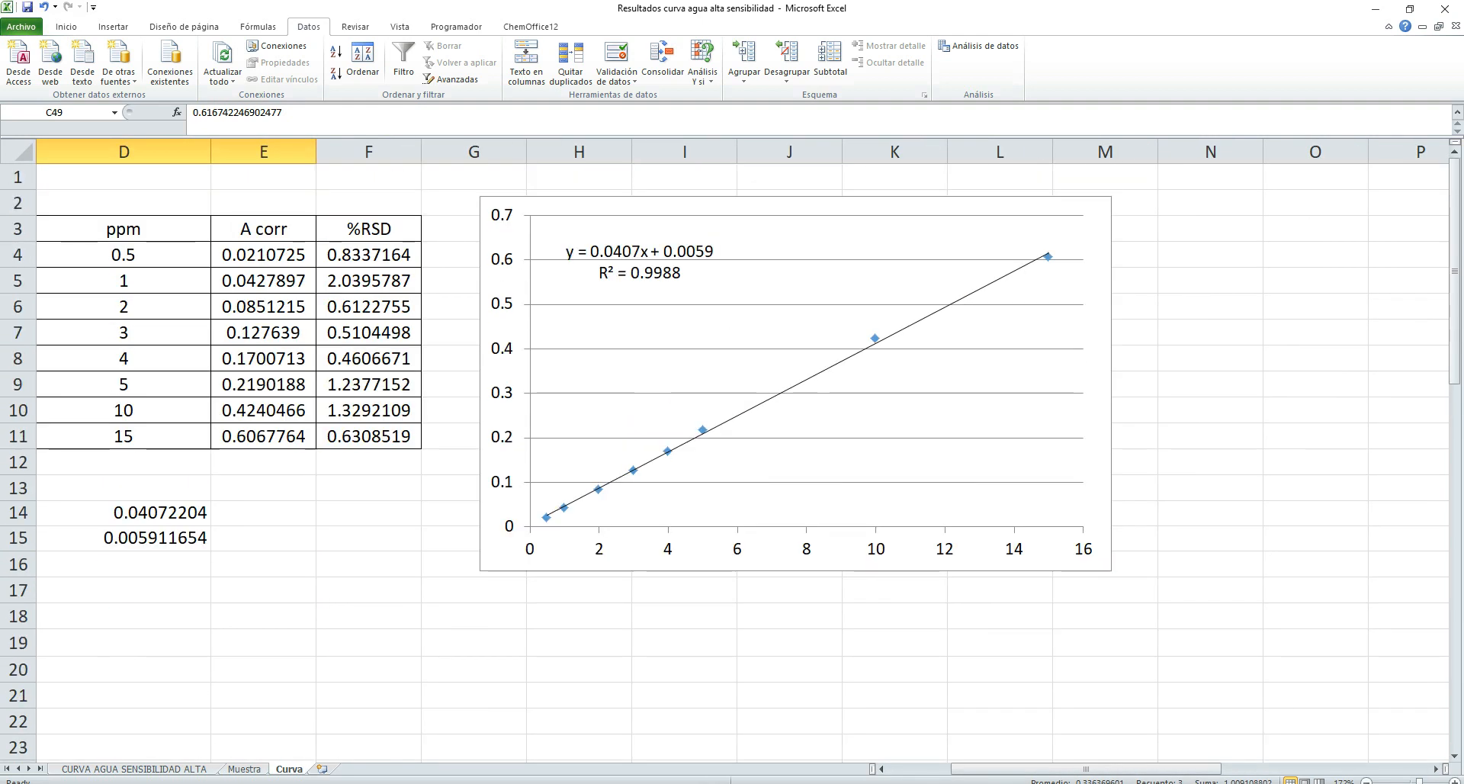
left_click(793, 381)
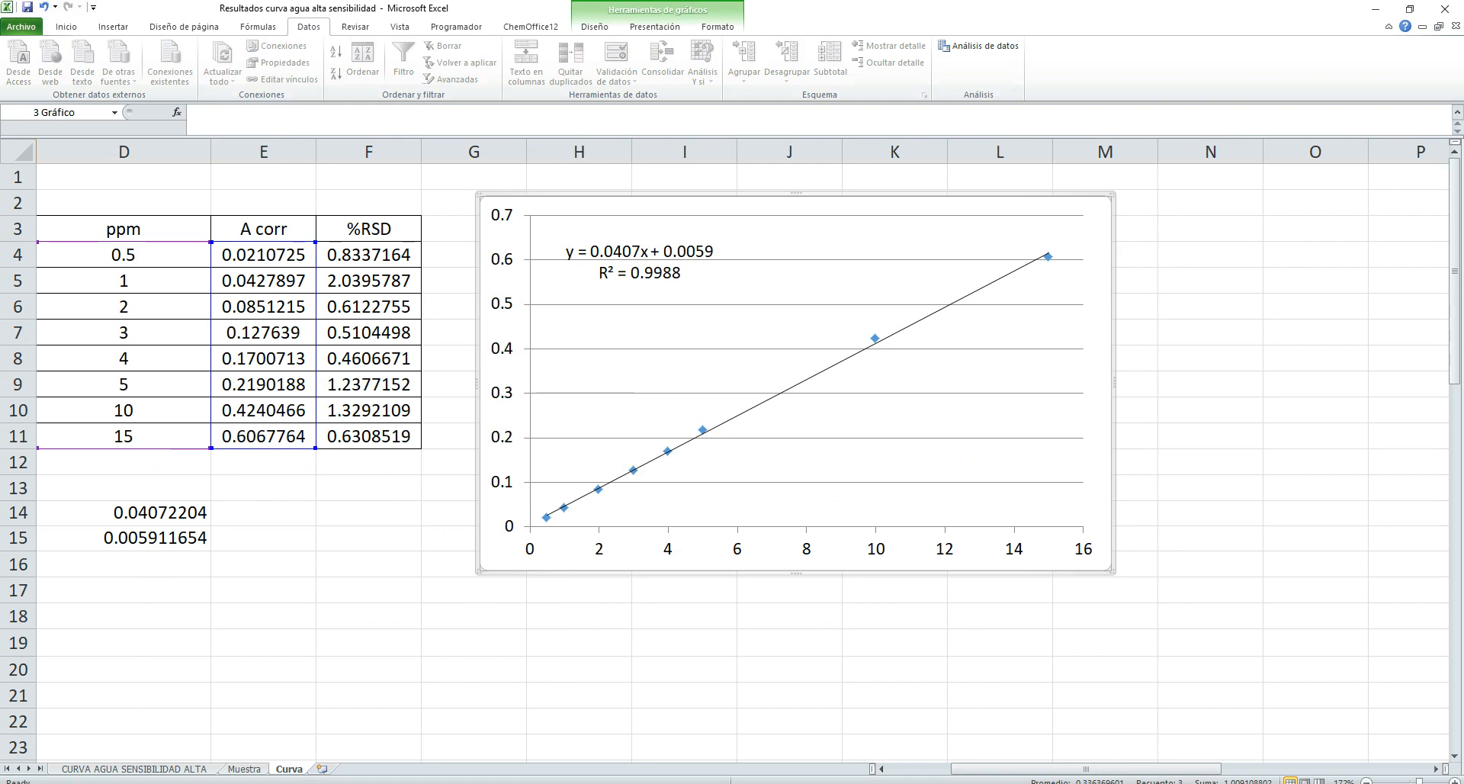
left_click_drag(1085, 768, 1065, 768)
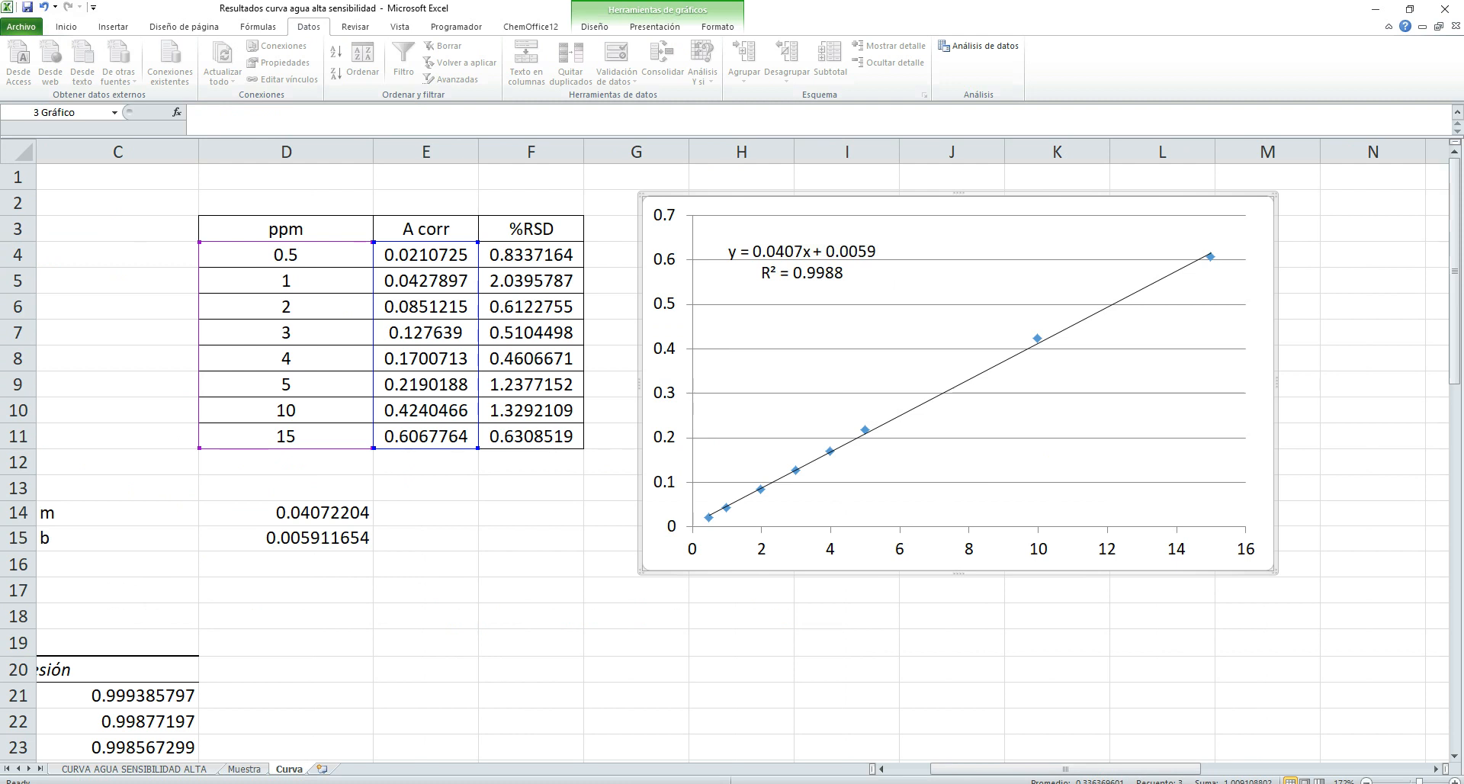
left_click(530, 513)
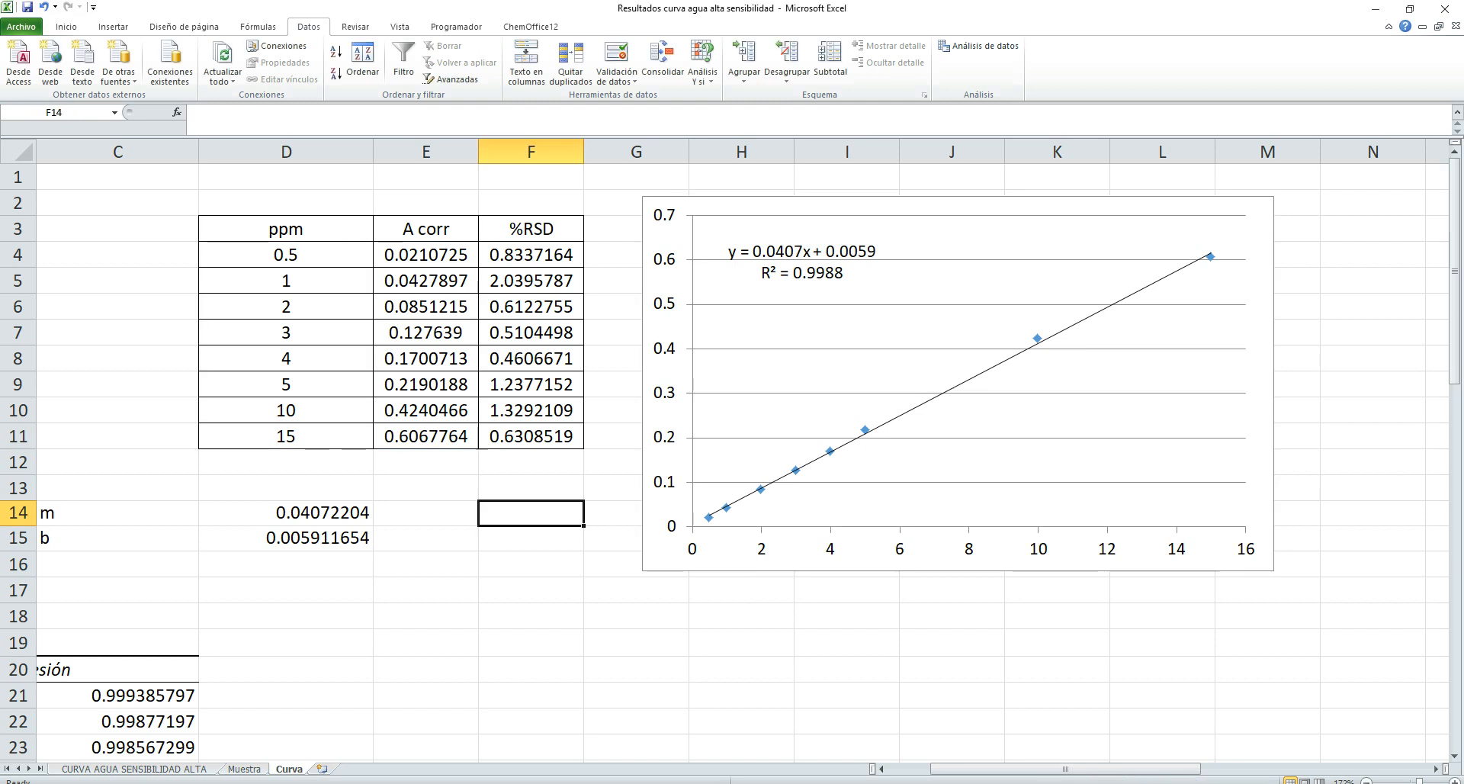
Clear the 5, 10 and 15 ppm rows in D9:F11 and move the chart's trendline equation clear of the vertical axis.
left_click_drag(286, 384, 534, 436)
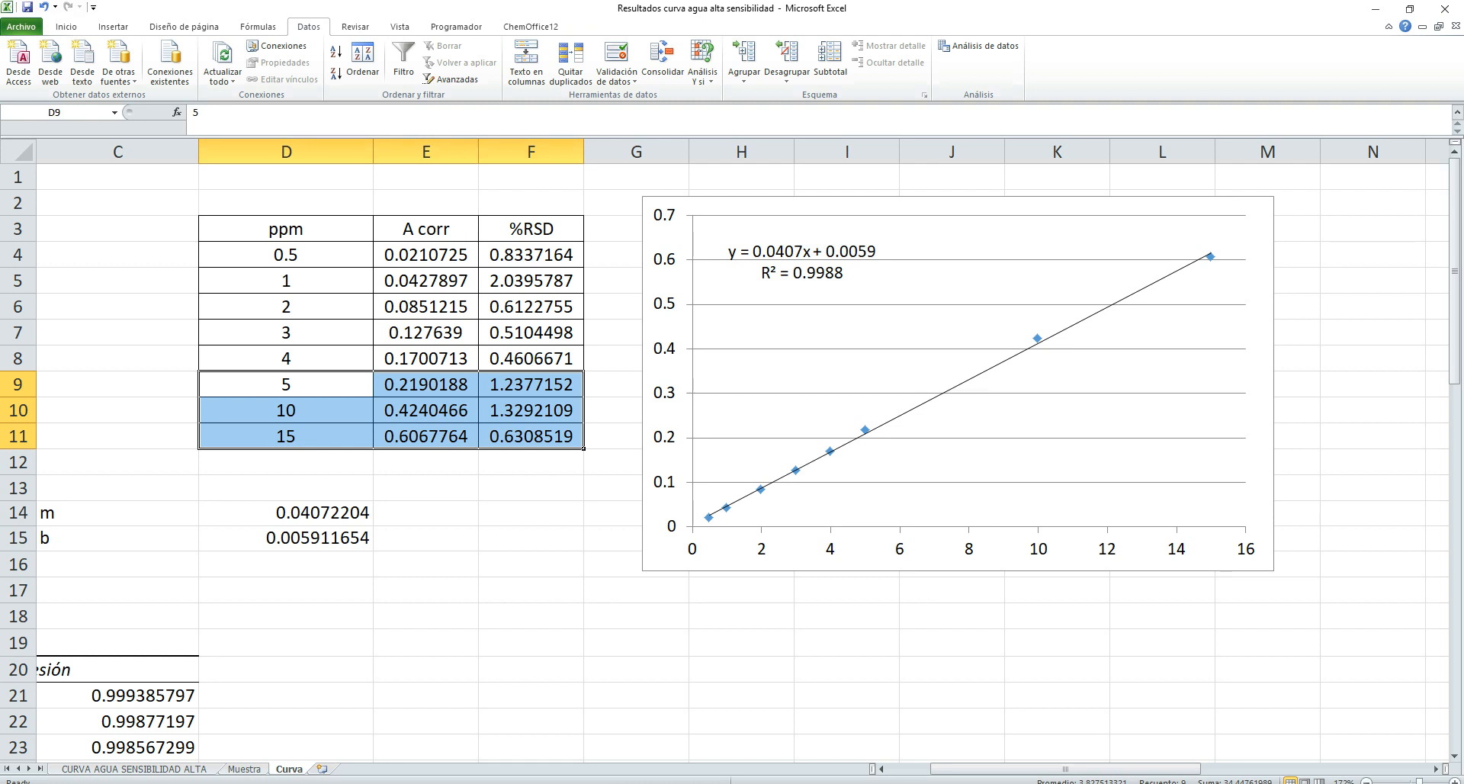
key("Delete")
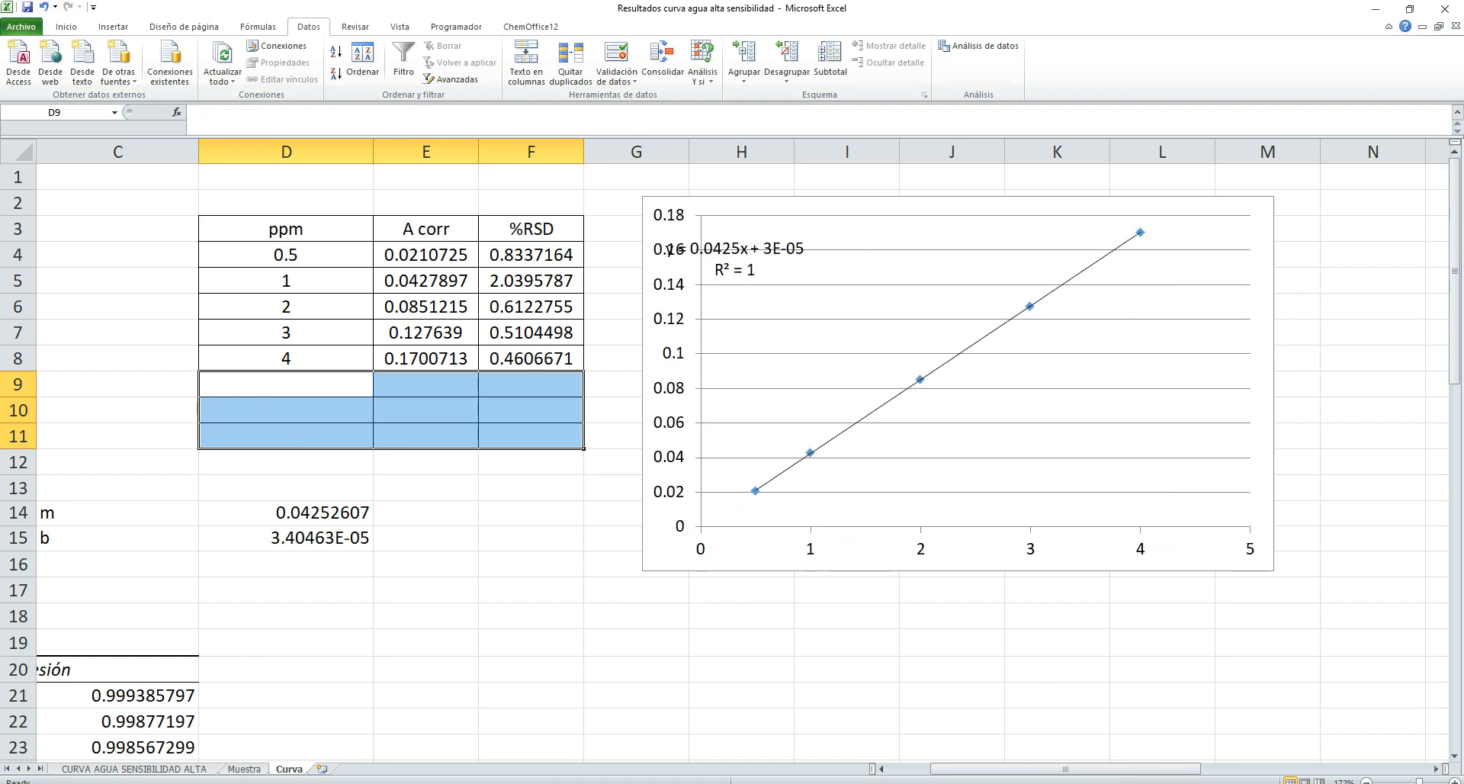
left_click_drag(734, 258, 812, 250)
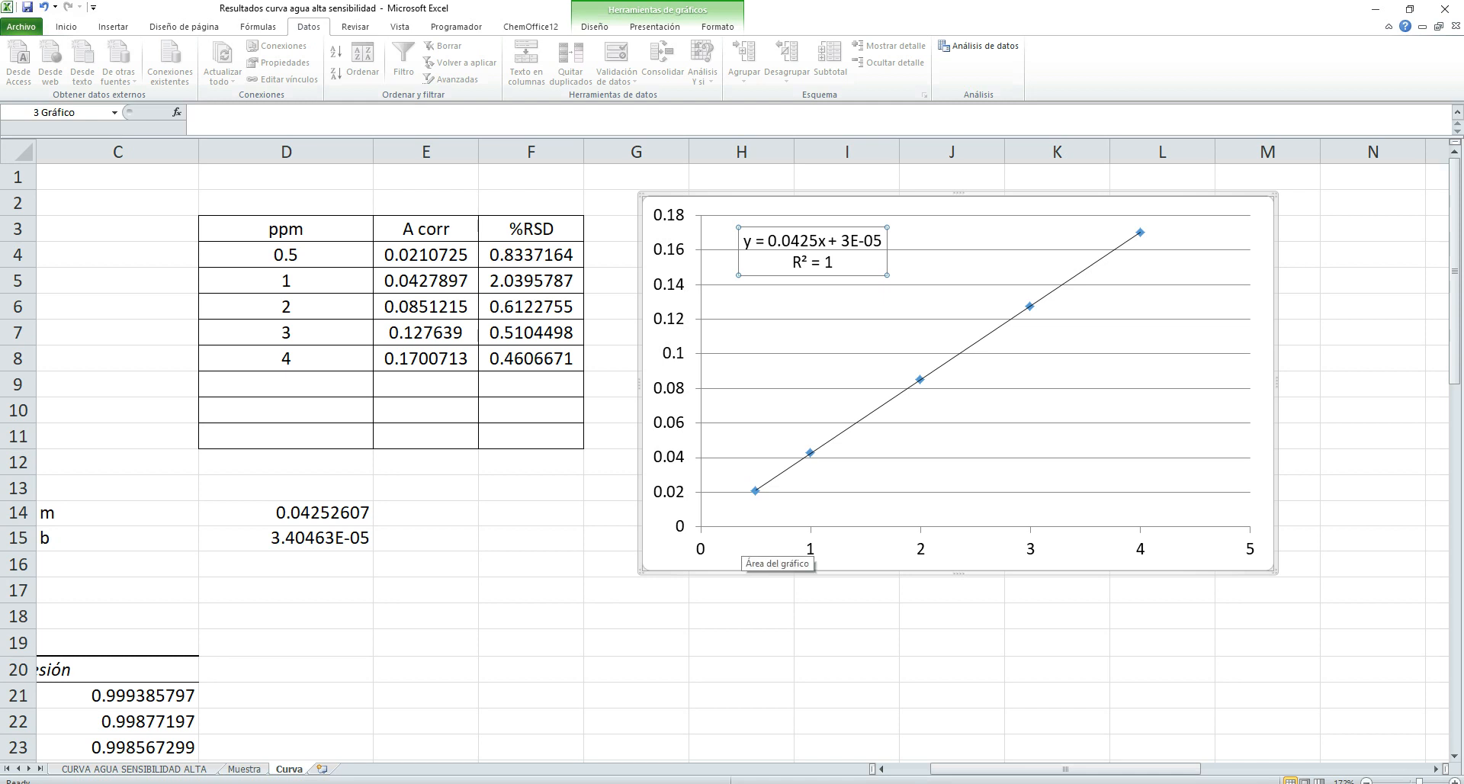
Clear the contents of the old residual analysis table, including the % error column, in B39:E50.
left_click_drag(286, 254, 285, 358)
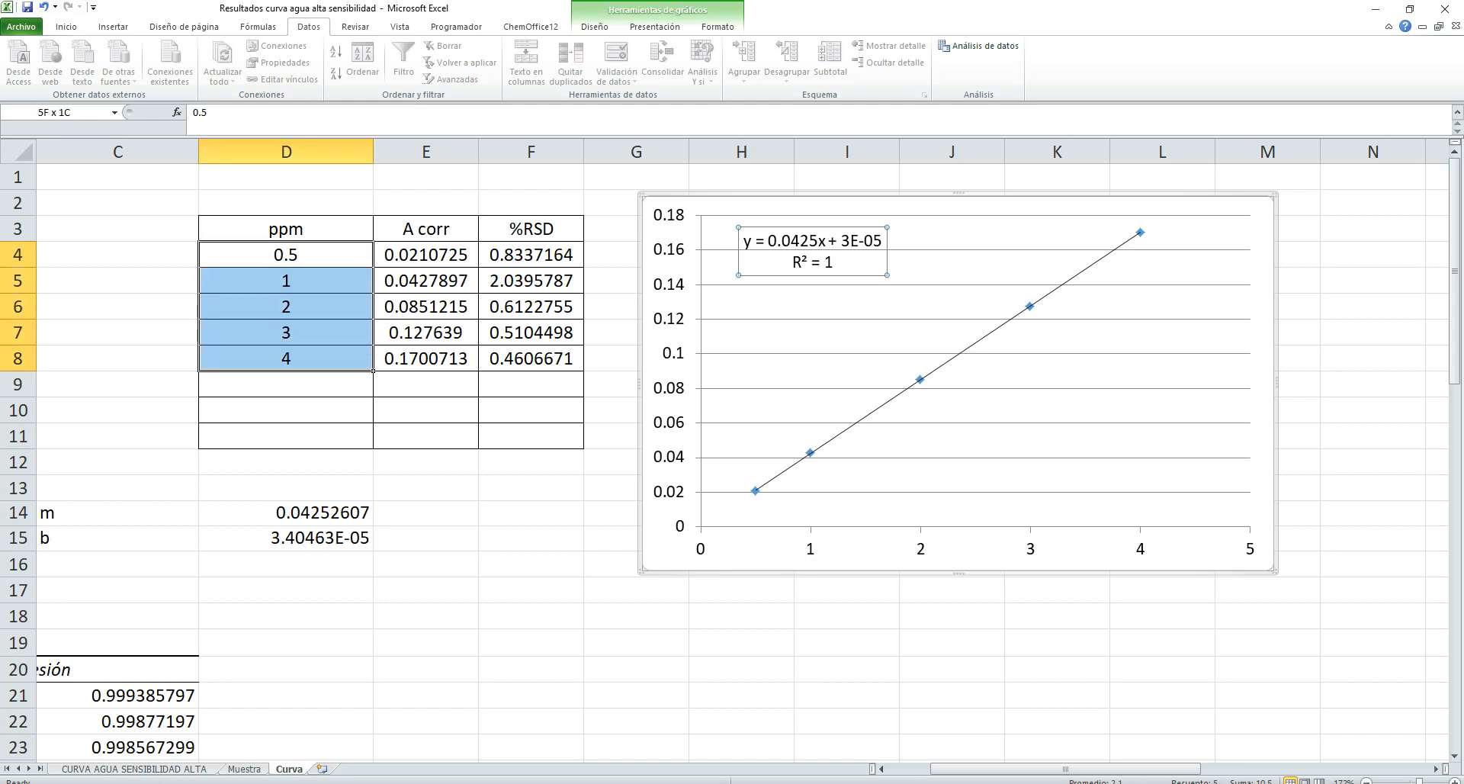
scroll(731, 450, "left", 2)
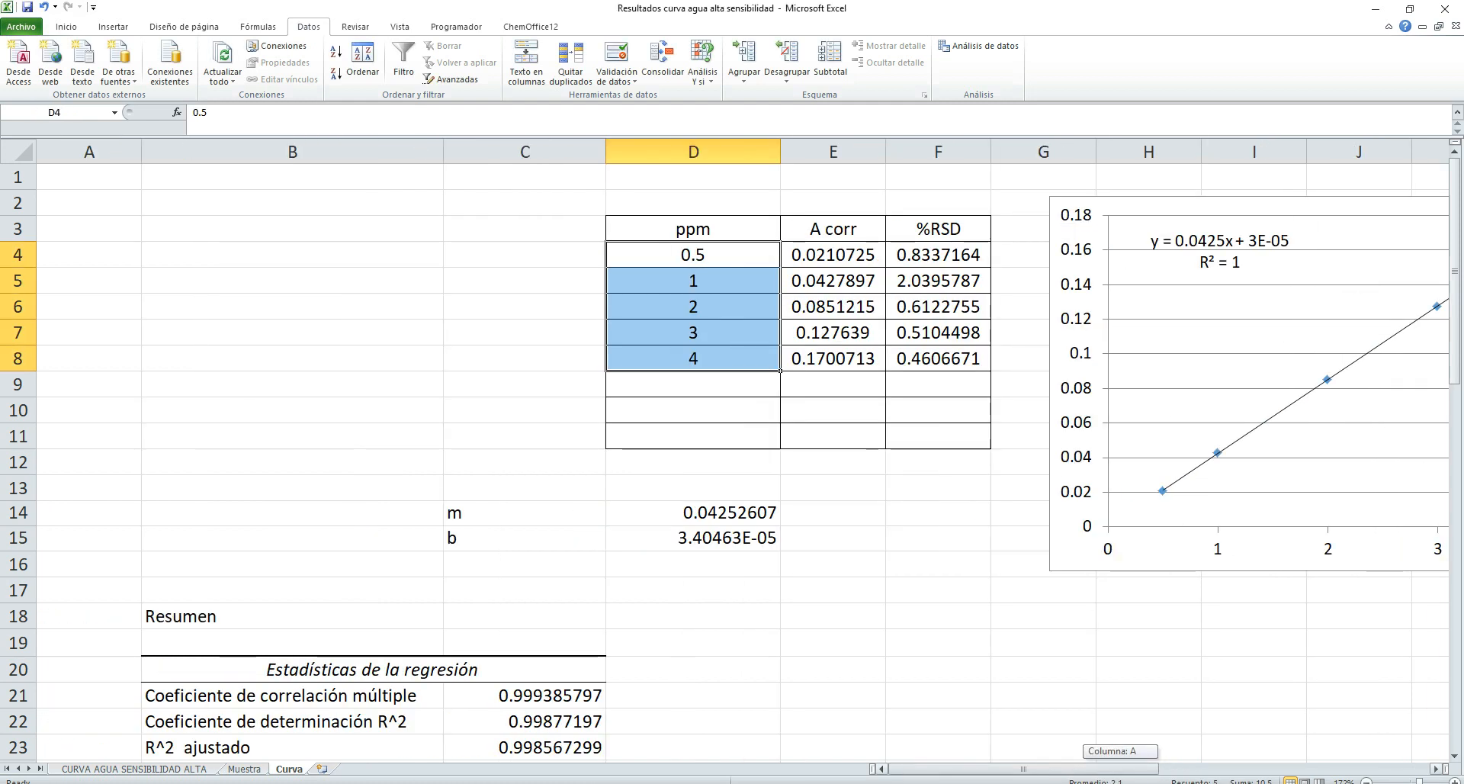
scroll(732, 450, "down", 12)
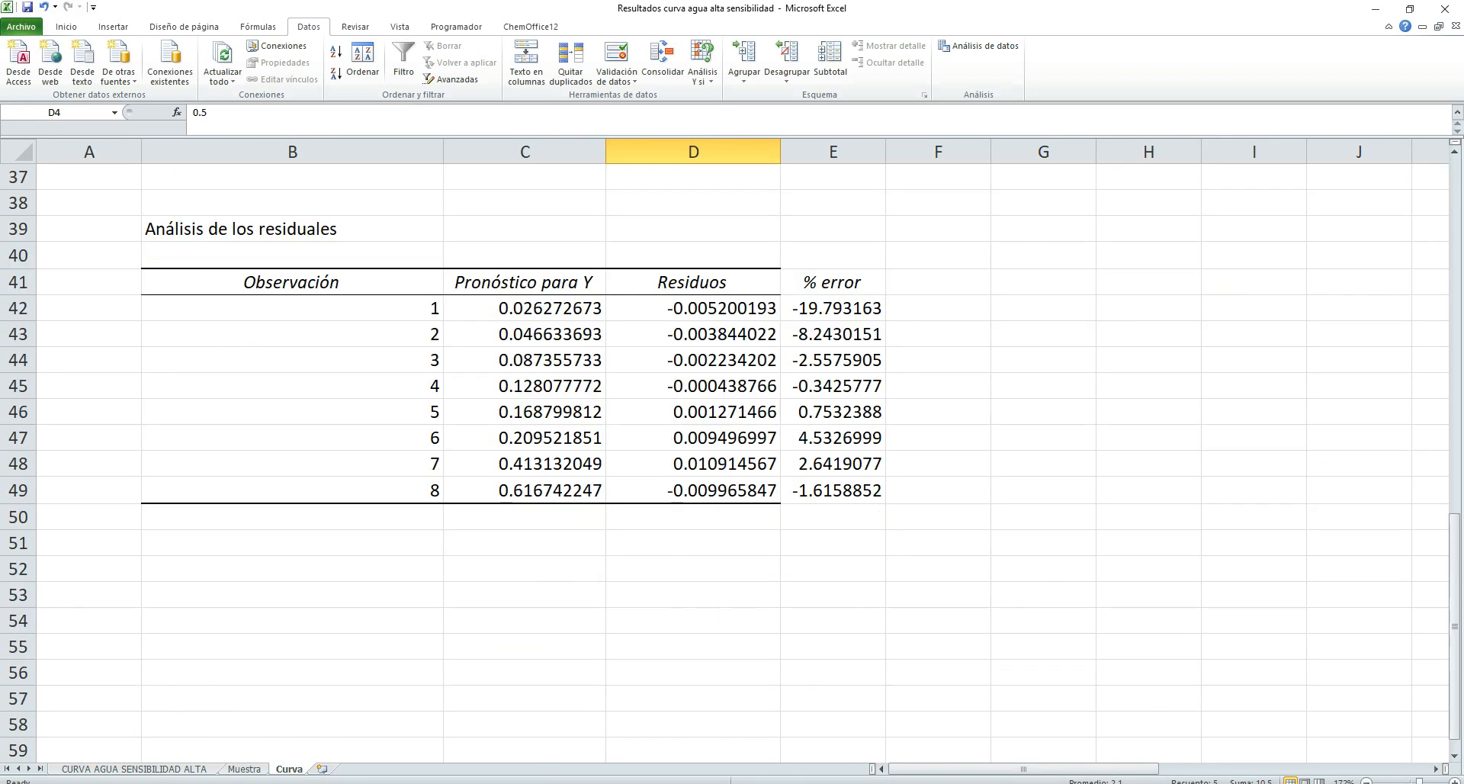
left_click_drag(292, 229, 832, 516)
key("Delete")
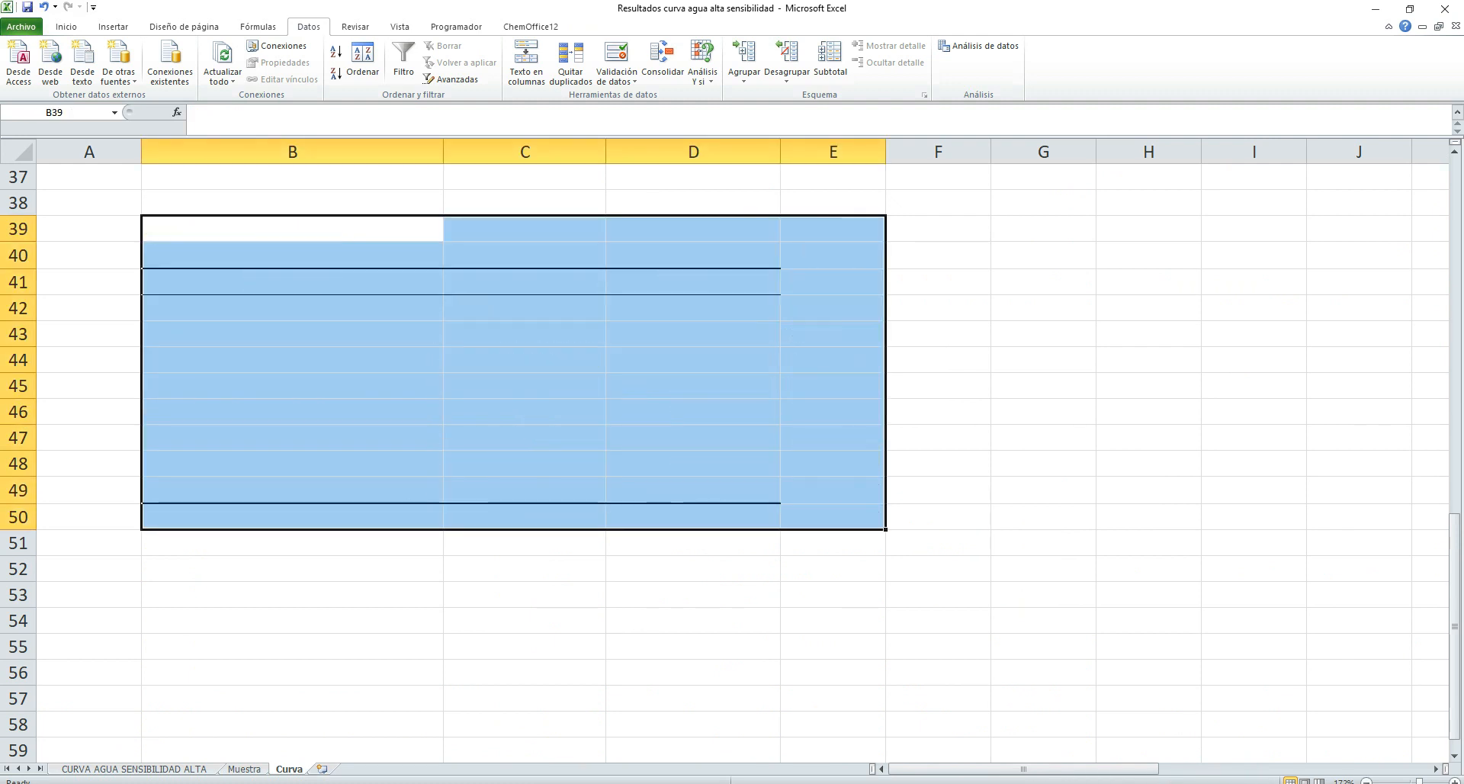
Start a new Regression data analysis with E4:E8 as the Y input range.
scroll(732, 450, "up", 12)
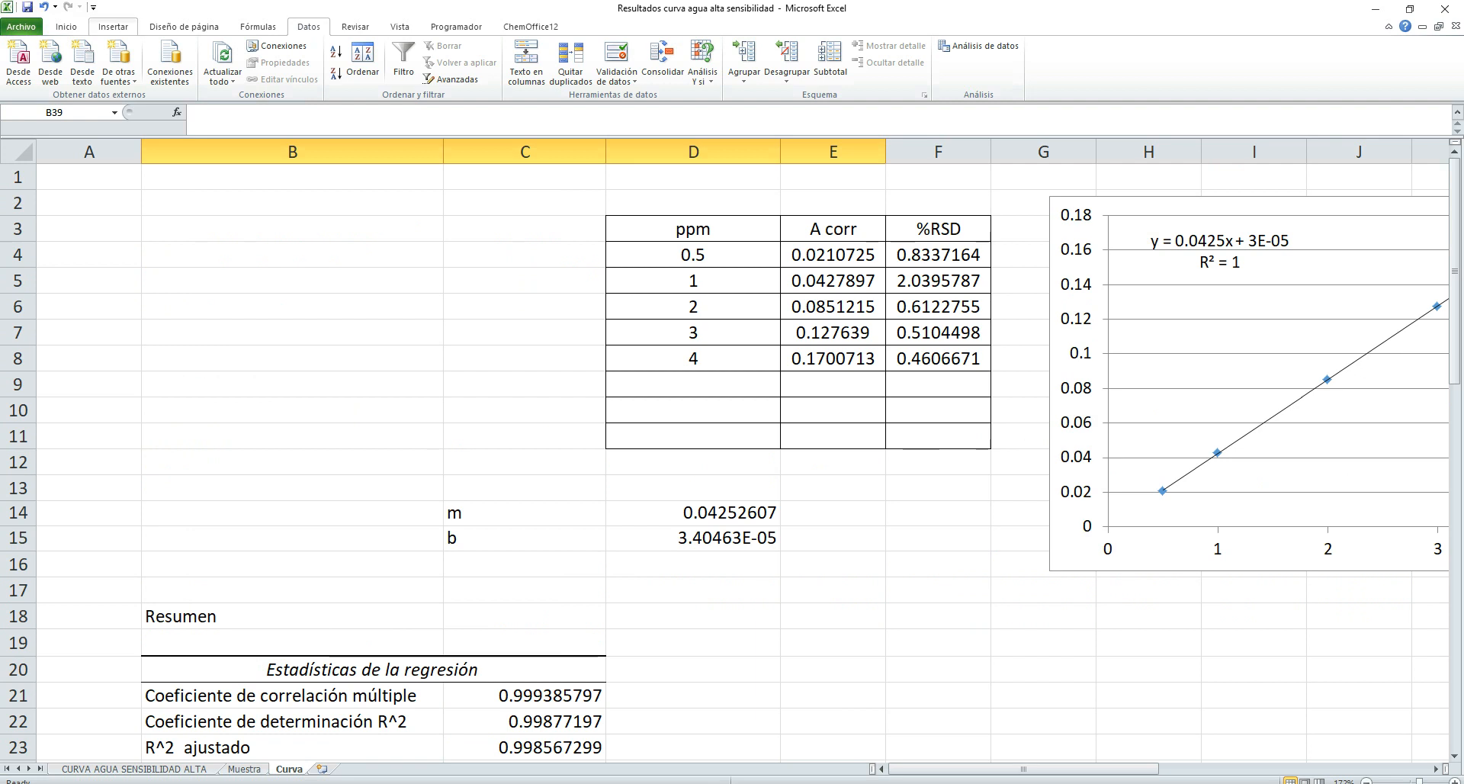
left_click(113, 26)
left_click(309, 26)
left_click(980, 46)
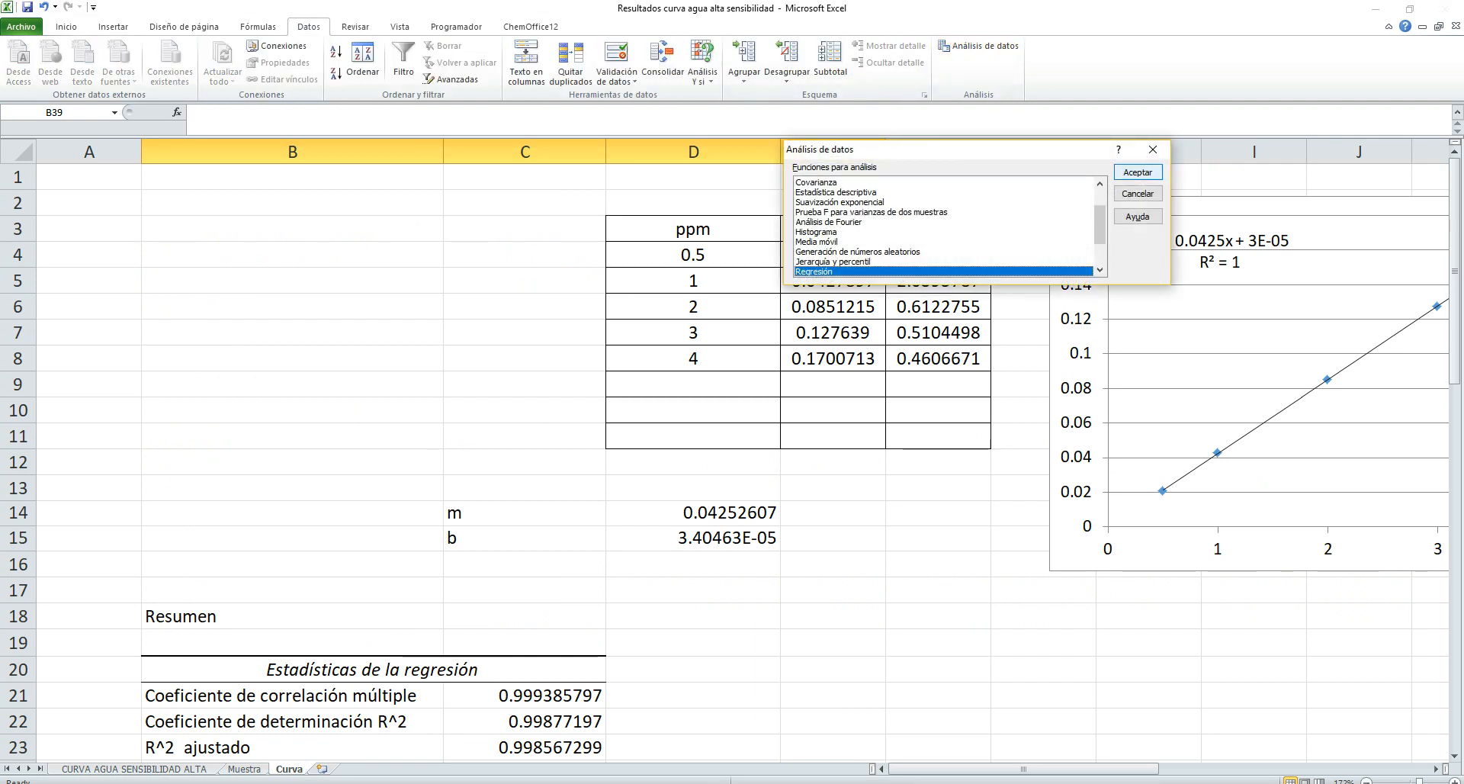
left_click(1137, 172)
left_click_drag(953, 85, 338, 256)
left_click_drag(832, 255, 833, 360)
Change the regression's X input range to D4:D8.
left_click(434, 312)
left_click_drag(404, 313, 353, 313)
left_click(404, 312)
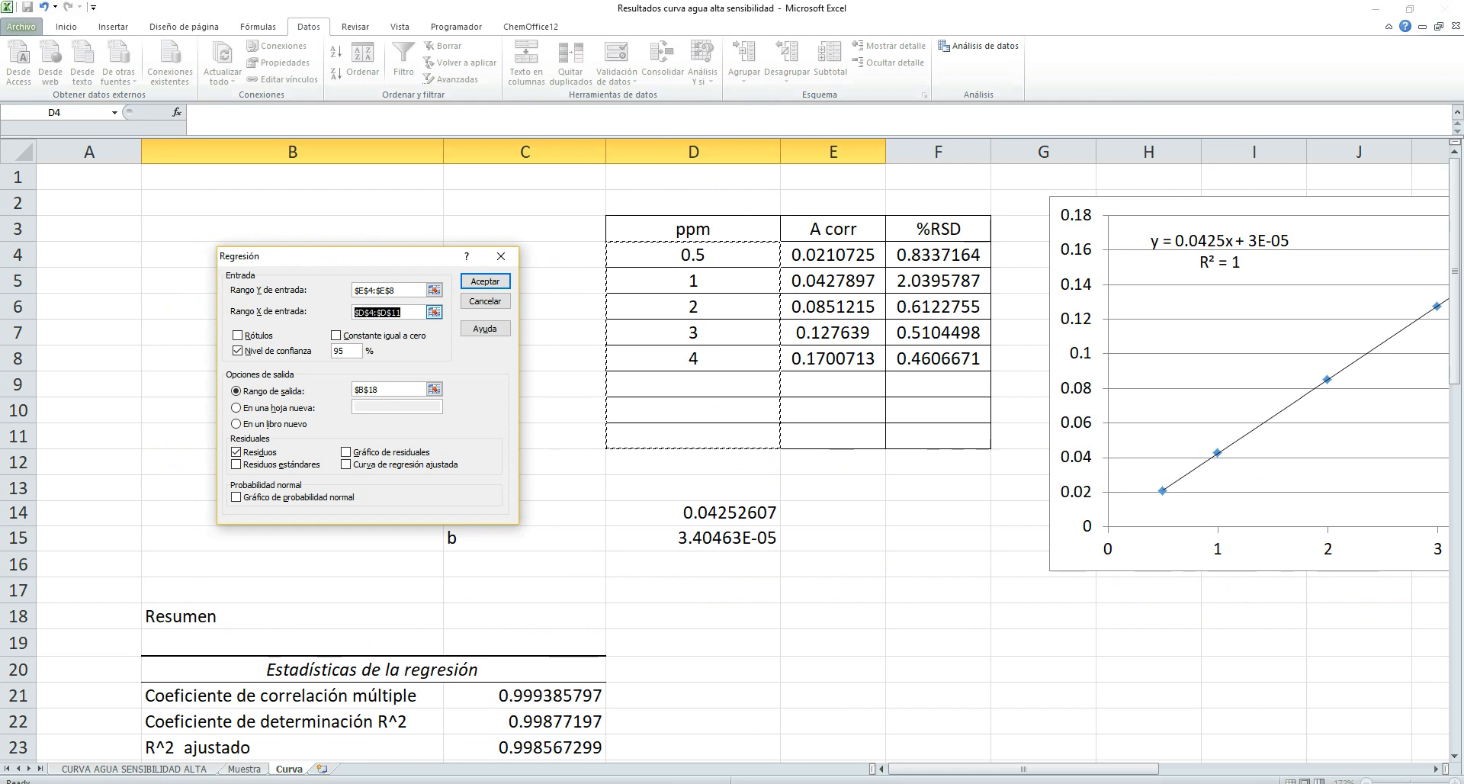
key("BackSpace")
left_click(693, 254)
left_click_drag(693, 254, 693, 358)
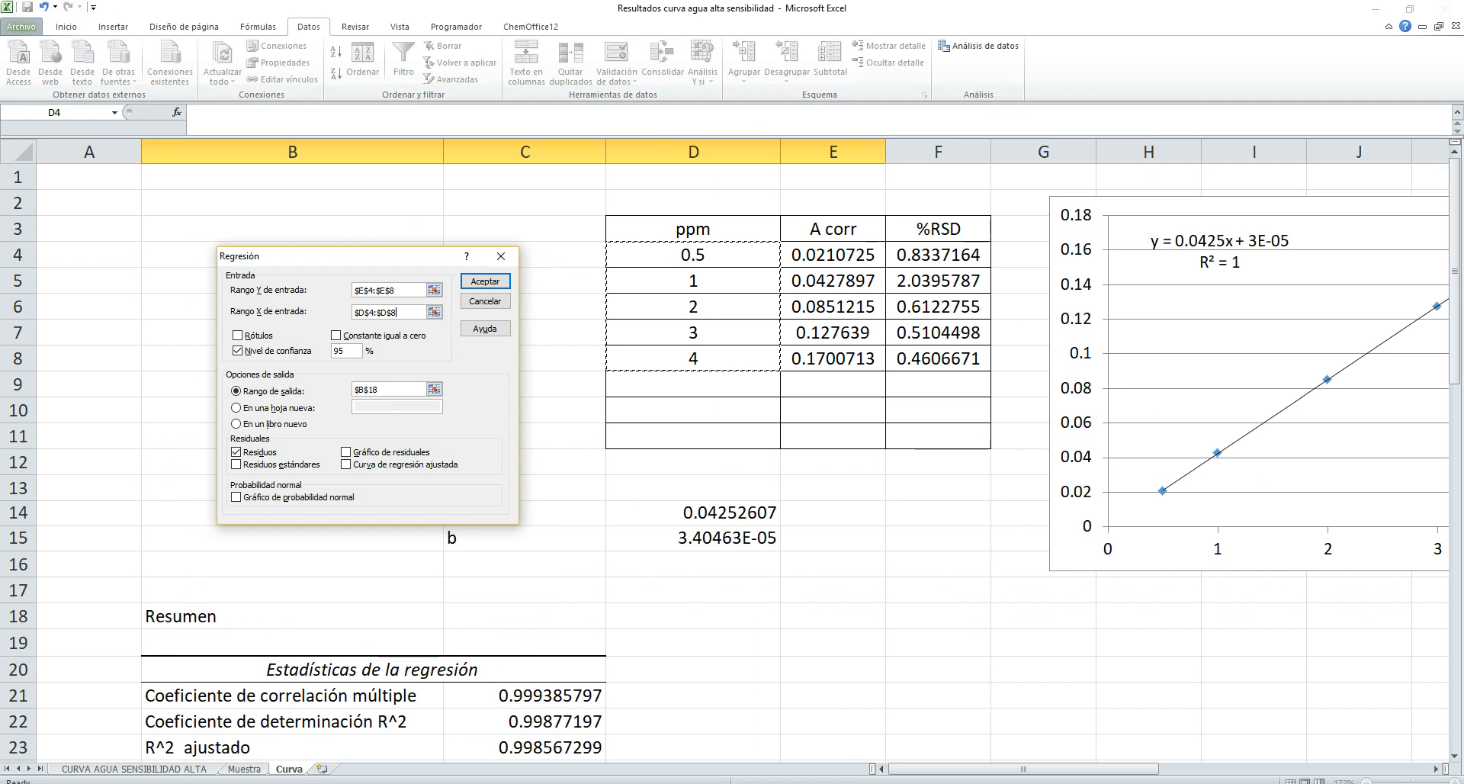
Run the regression with the output at B18, replacing the existing results.
left_click(408, 389)
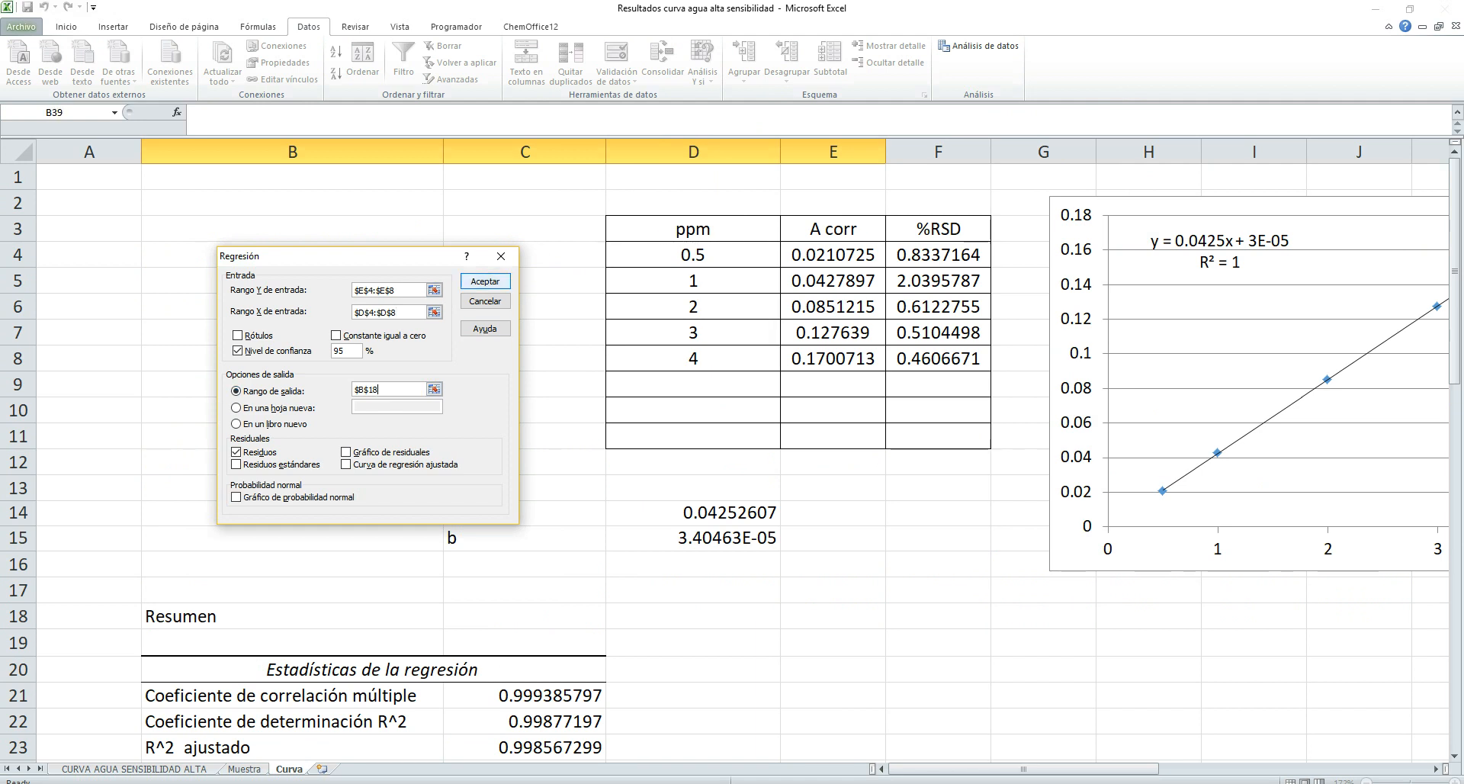
key("Return")
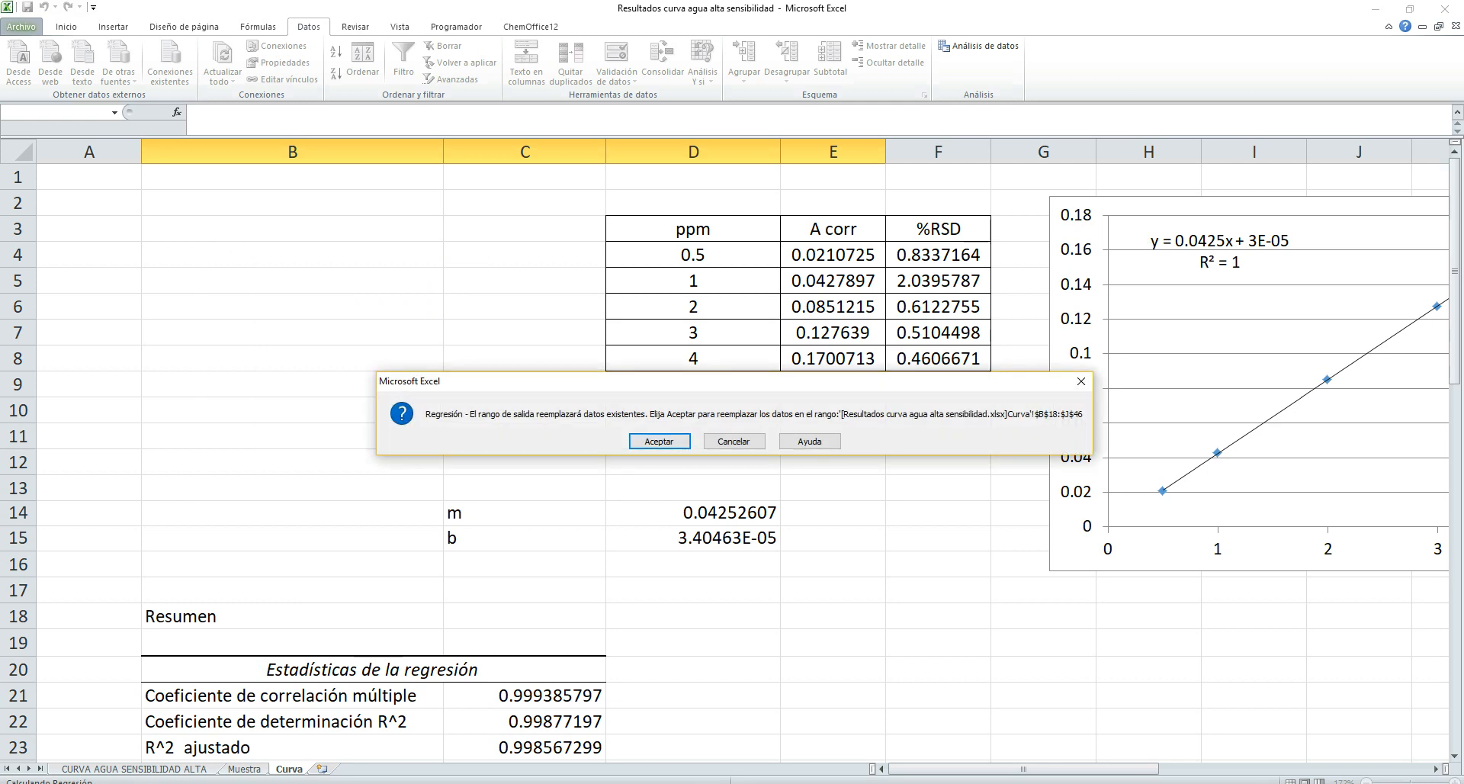
key("Return")
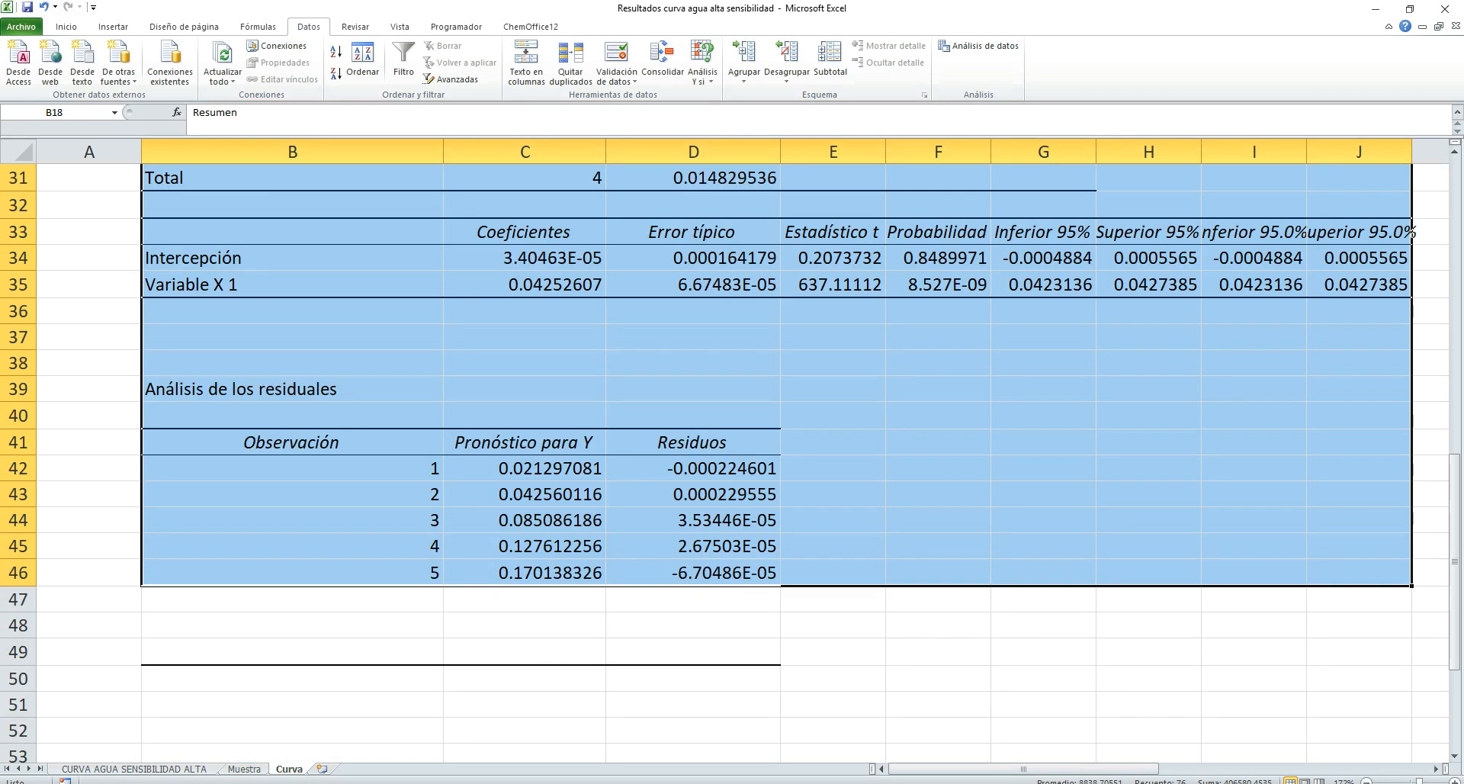
Enter the header %error in E41, beside the residuals column of the new residual analysis table.
left_click(693, 468)
left_click_drag(305, 468, 305, 572)
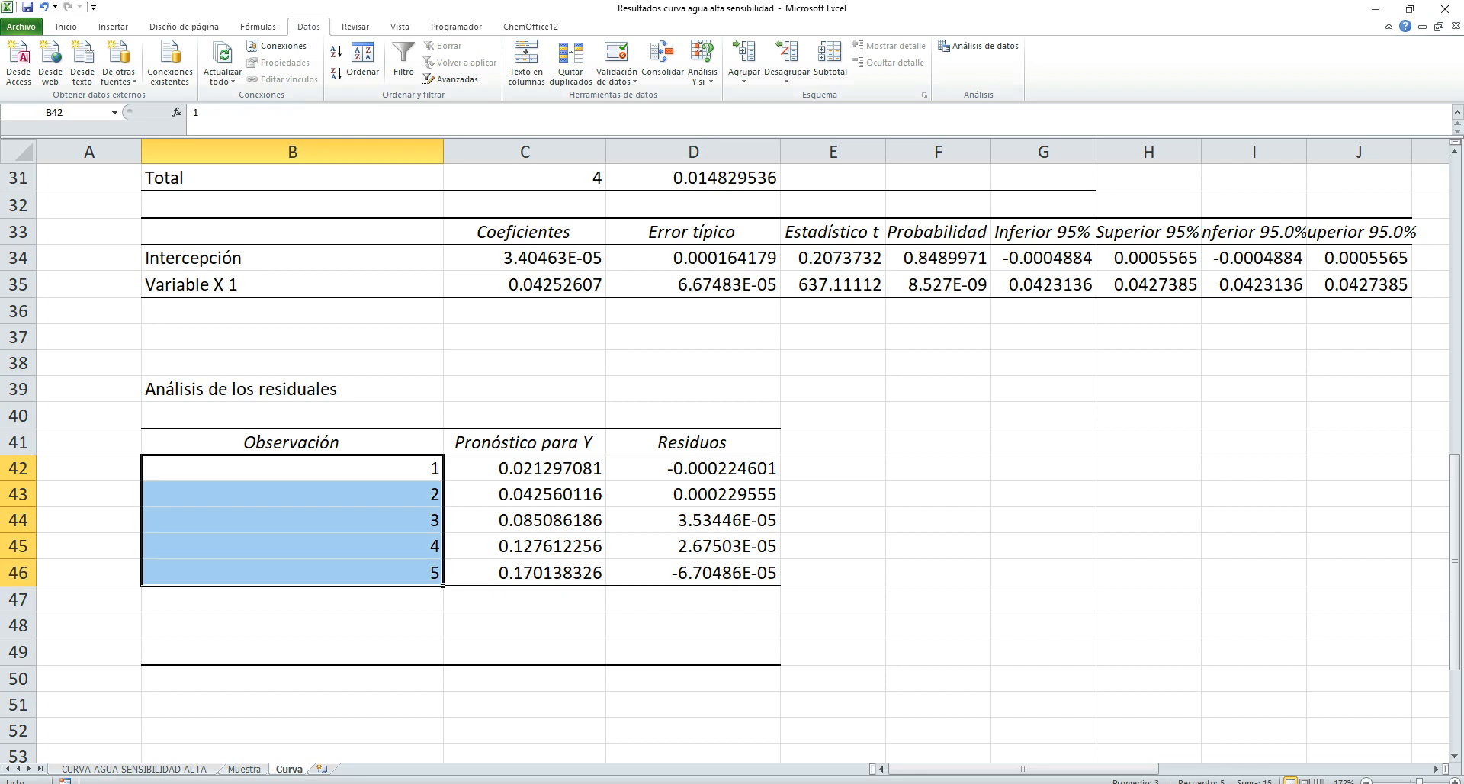
left_click(832, 415)
left_click(833, 443)
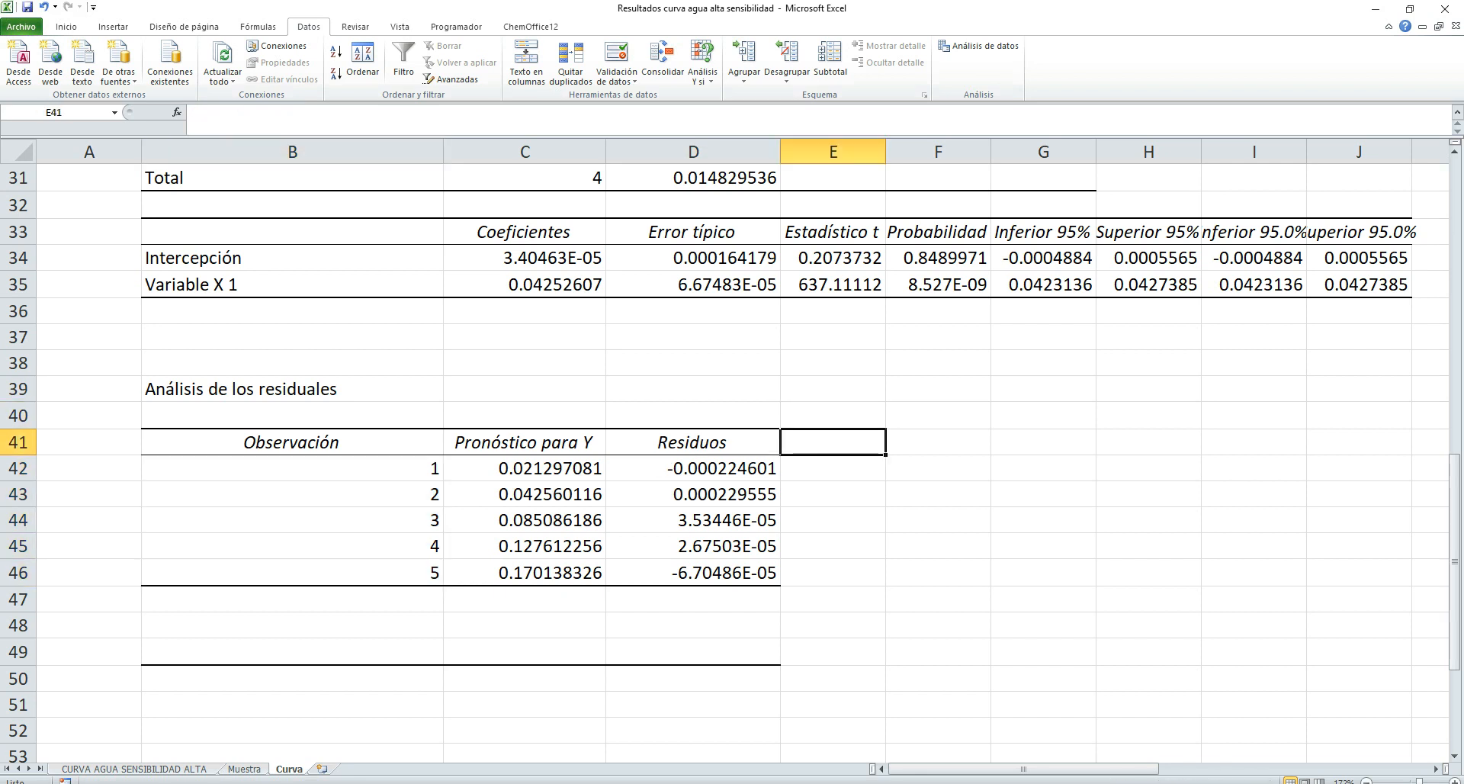
type("%")
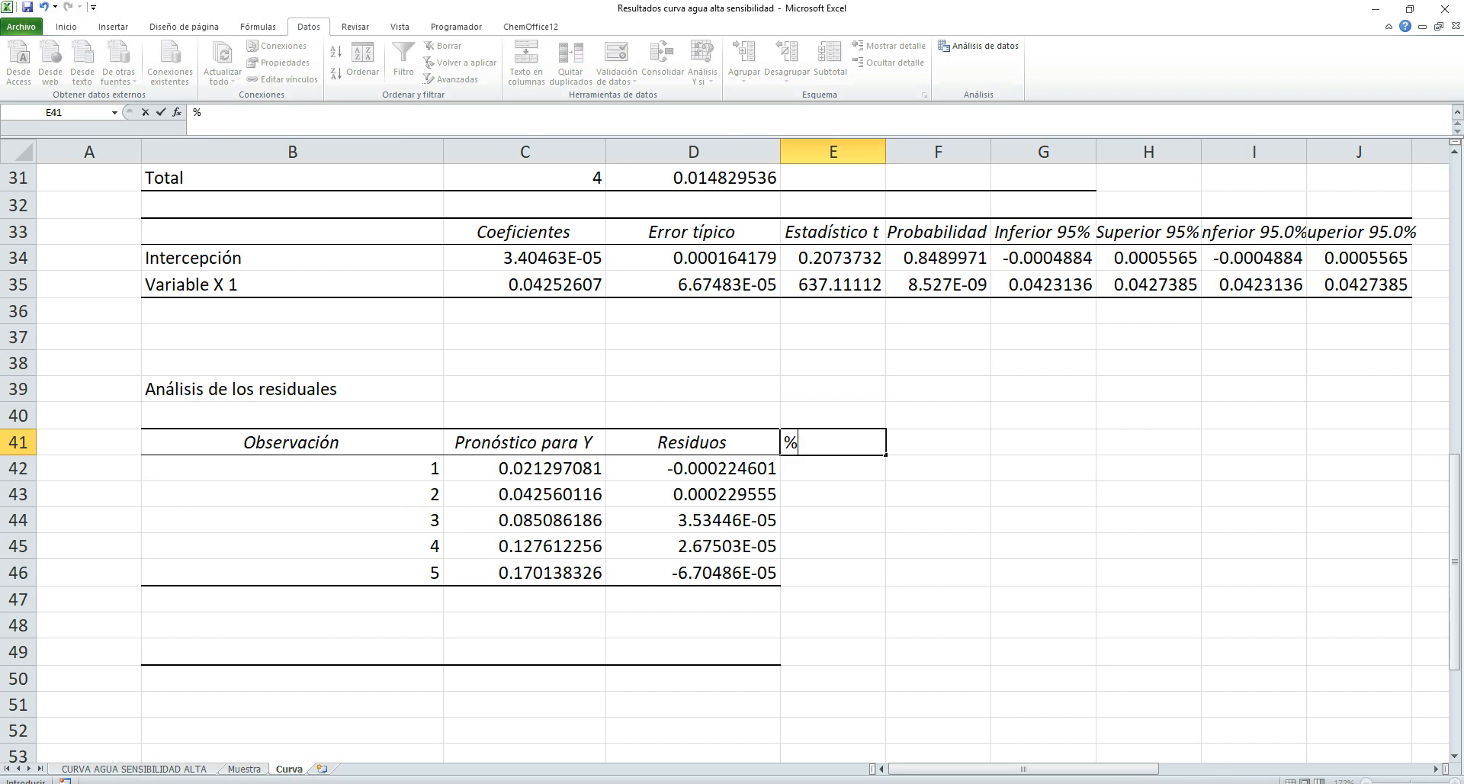
type("error")
key("Return")
Calculate the percentage error in E42 with =D42/C42*100 and fill the formula down to E46.
type("=")
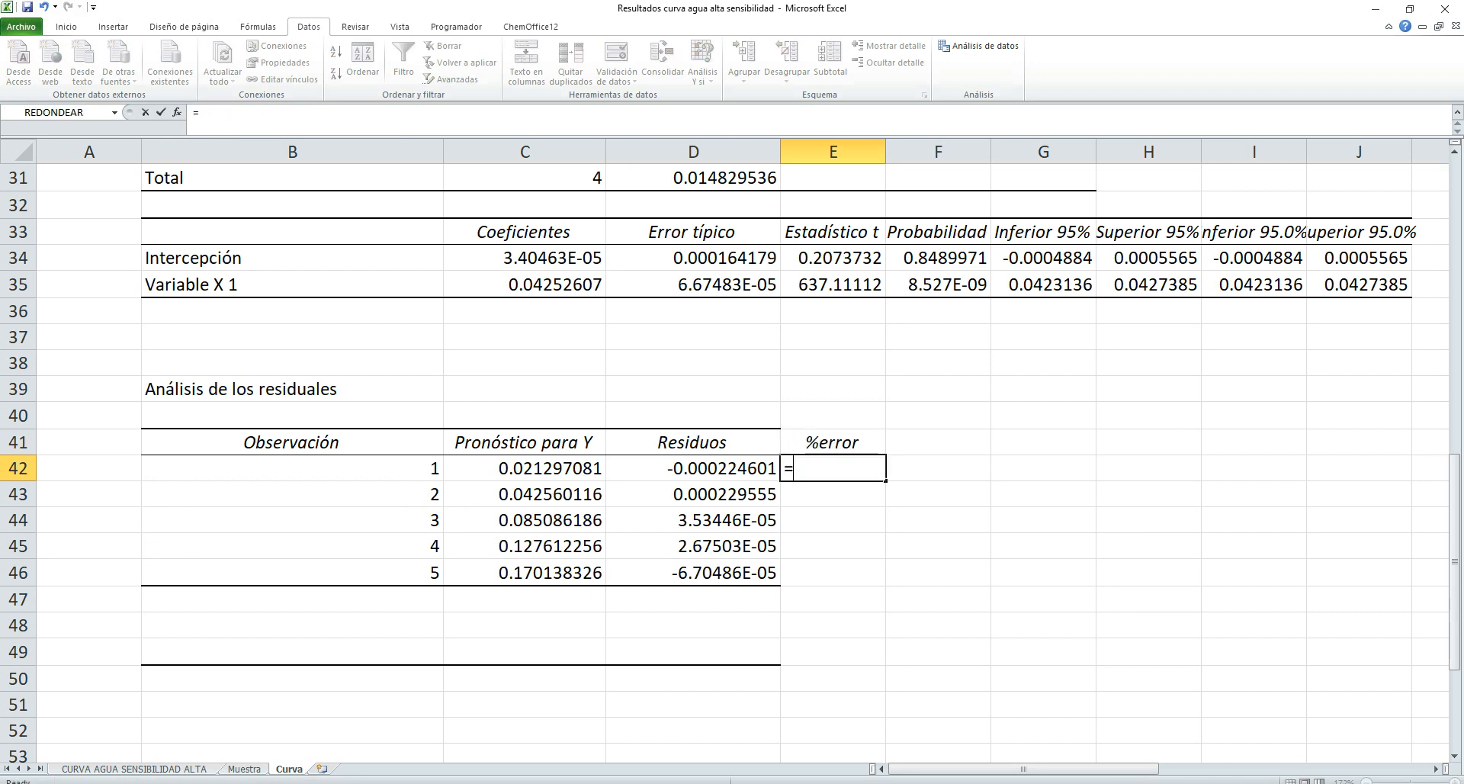
key("Left")
type("/")
key("Left")
key("Left")
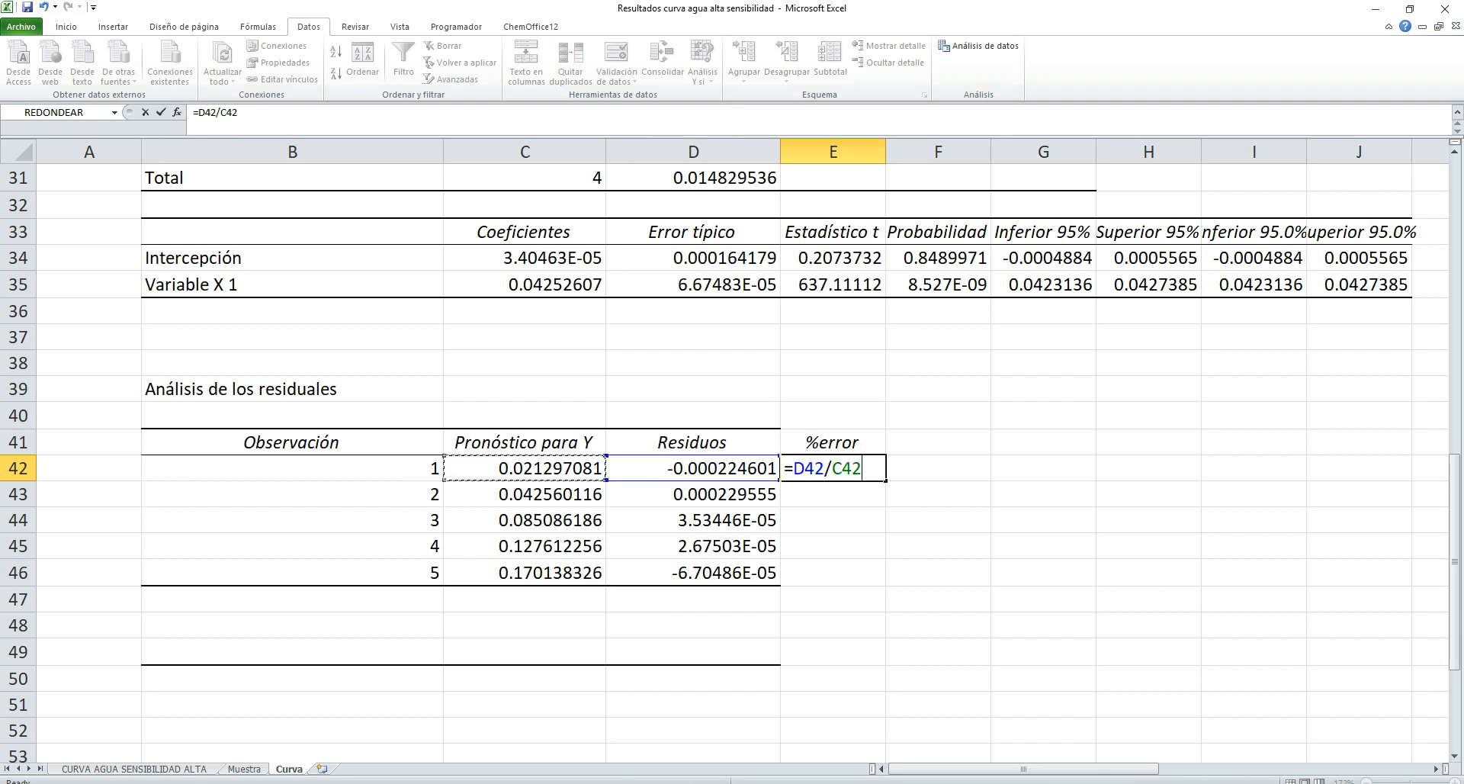
type("*100")
key("Return")
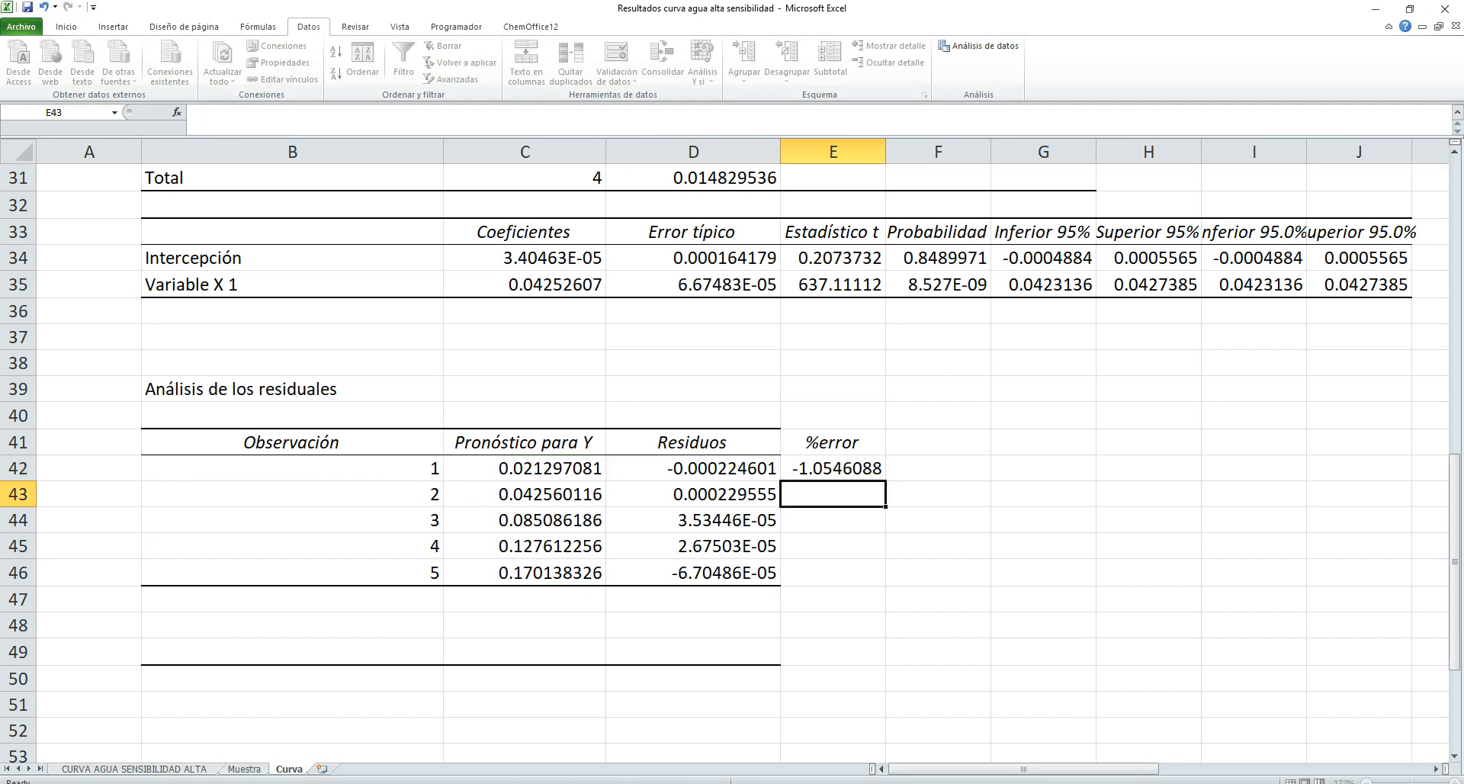
left_click(832, 468)
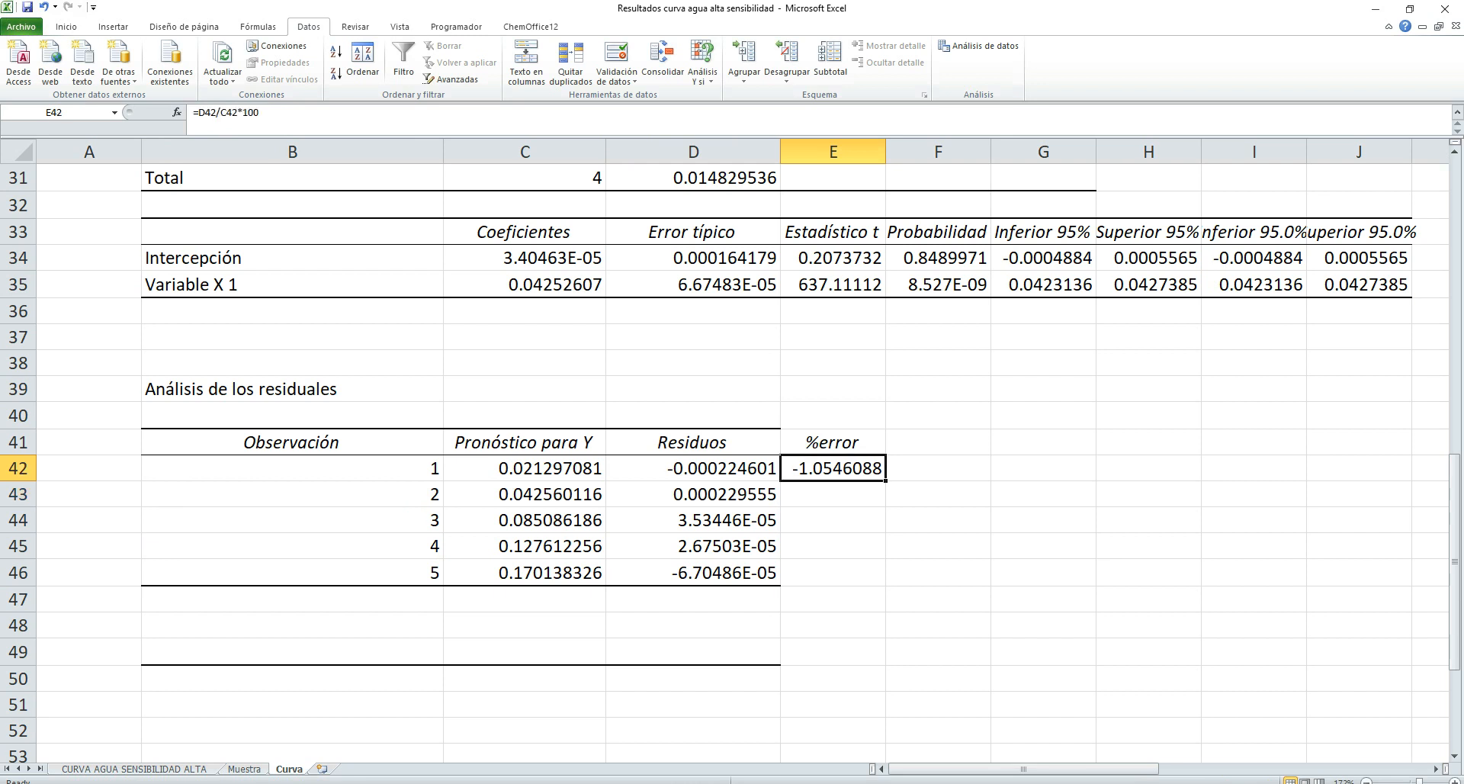
left_click_drag(885, 480, 885, 581)
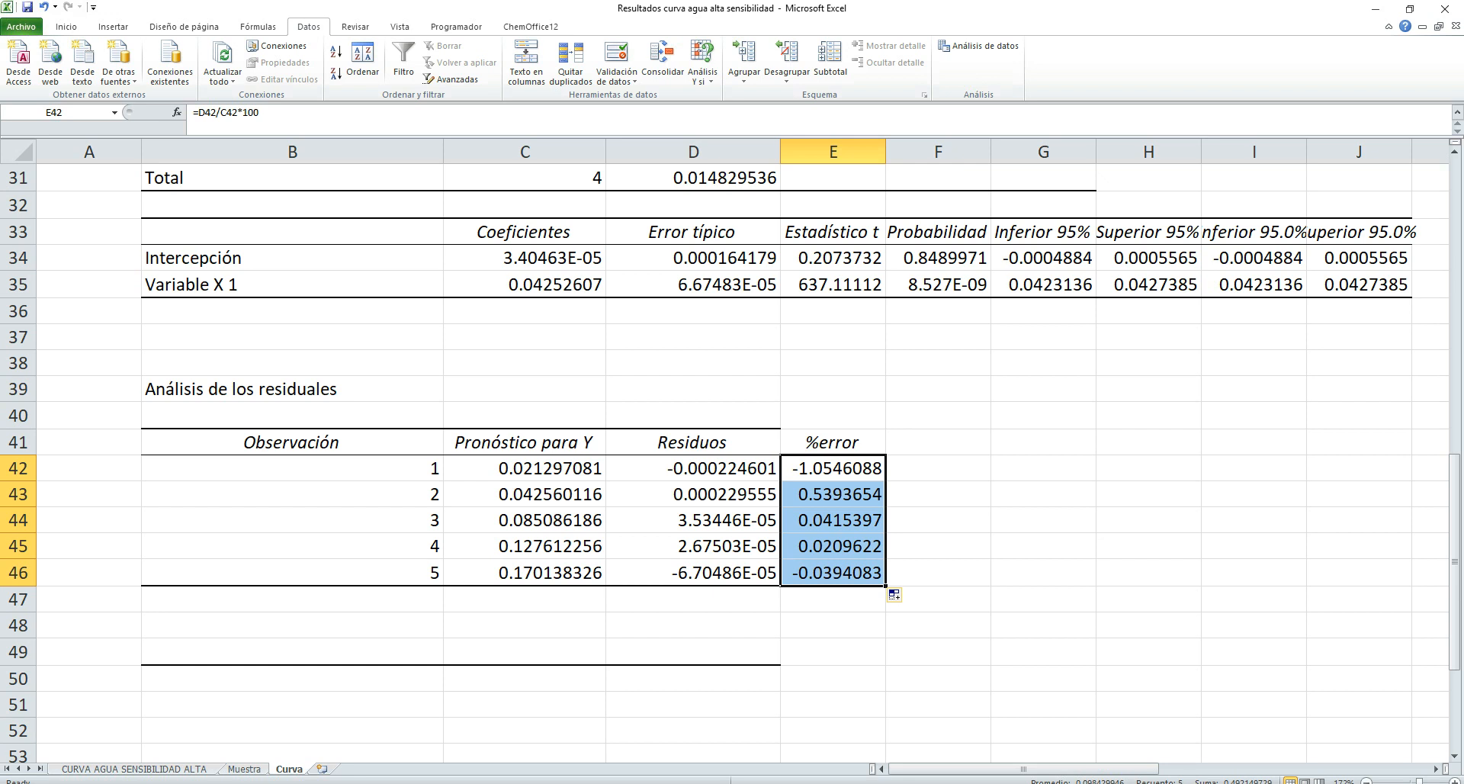
Add borders around the %error header cell E41.
key("Up")
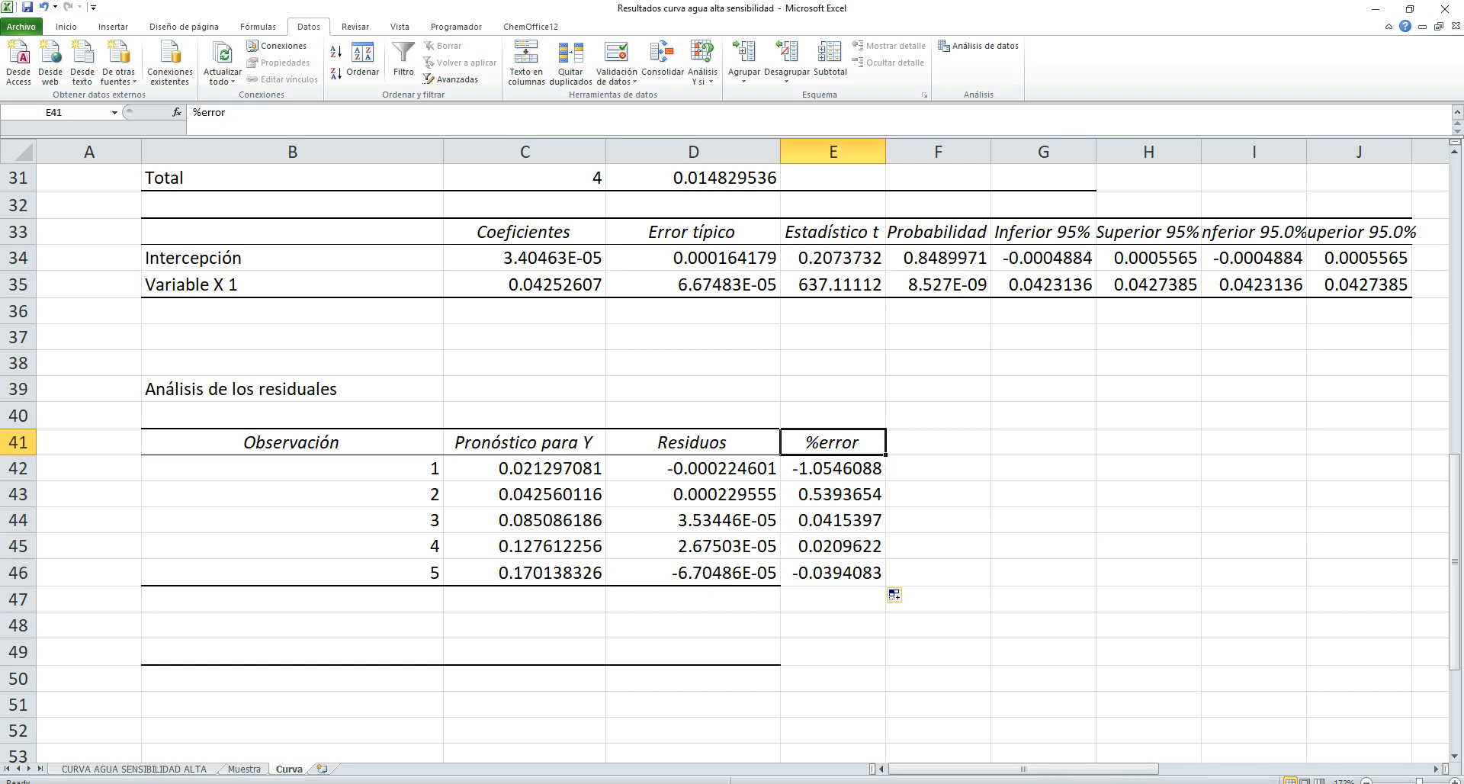
left_click(66, 27)
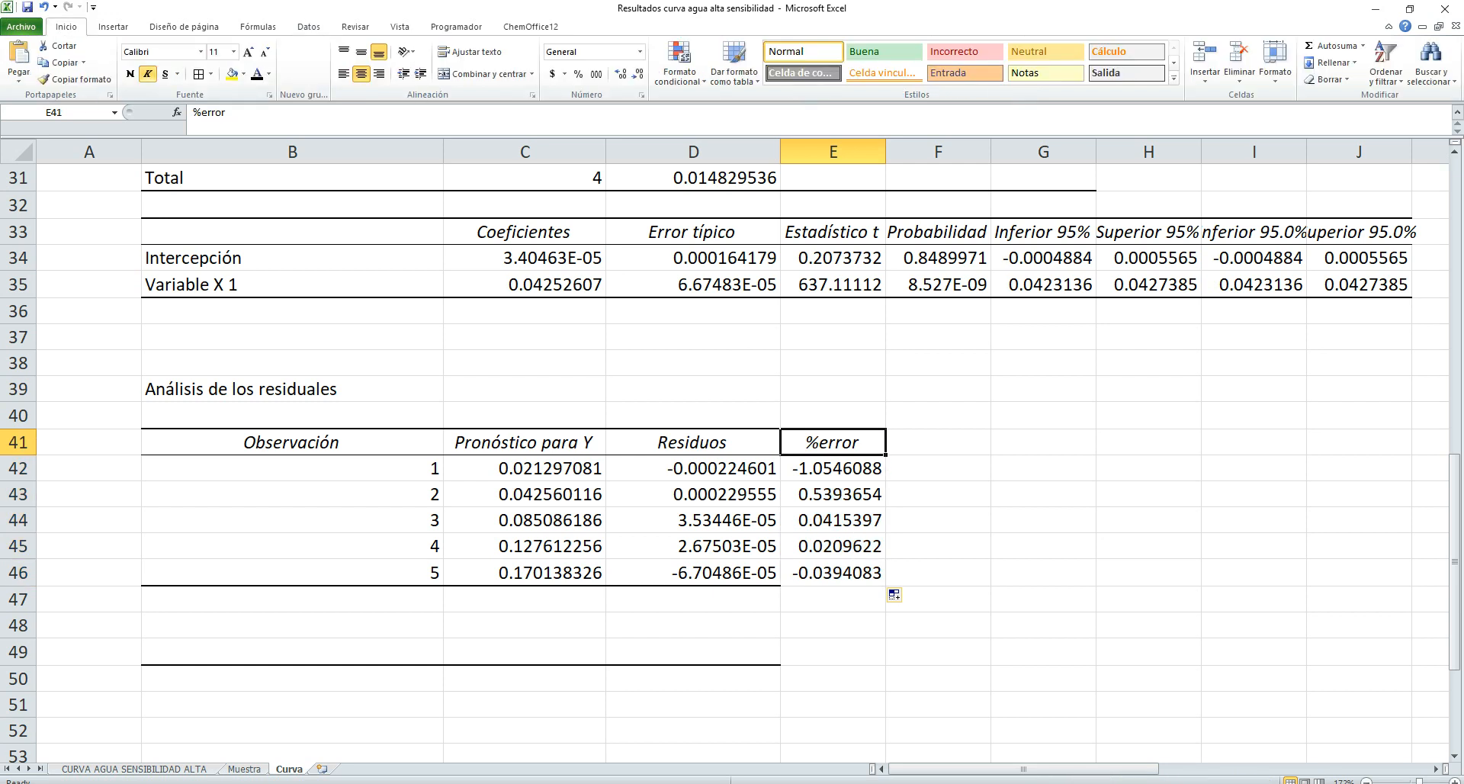
left_click(198, 74)
left_click(1148, 573)
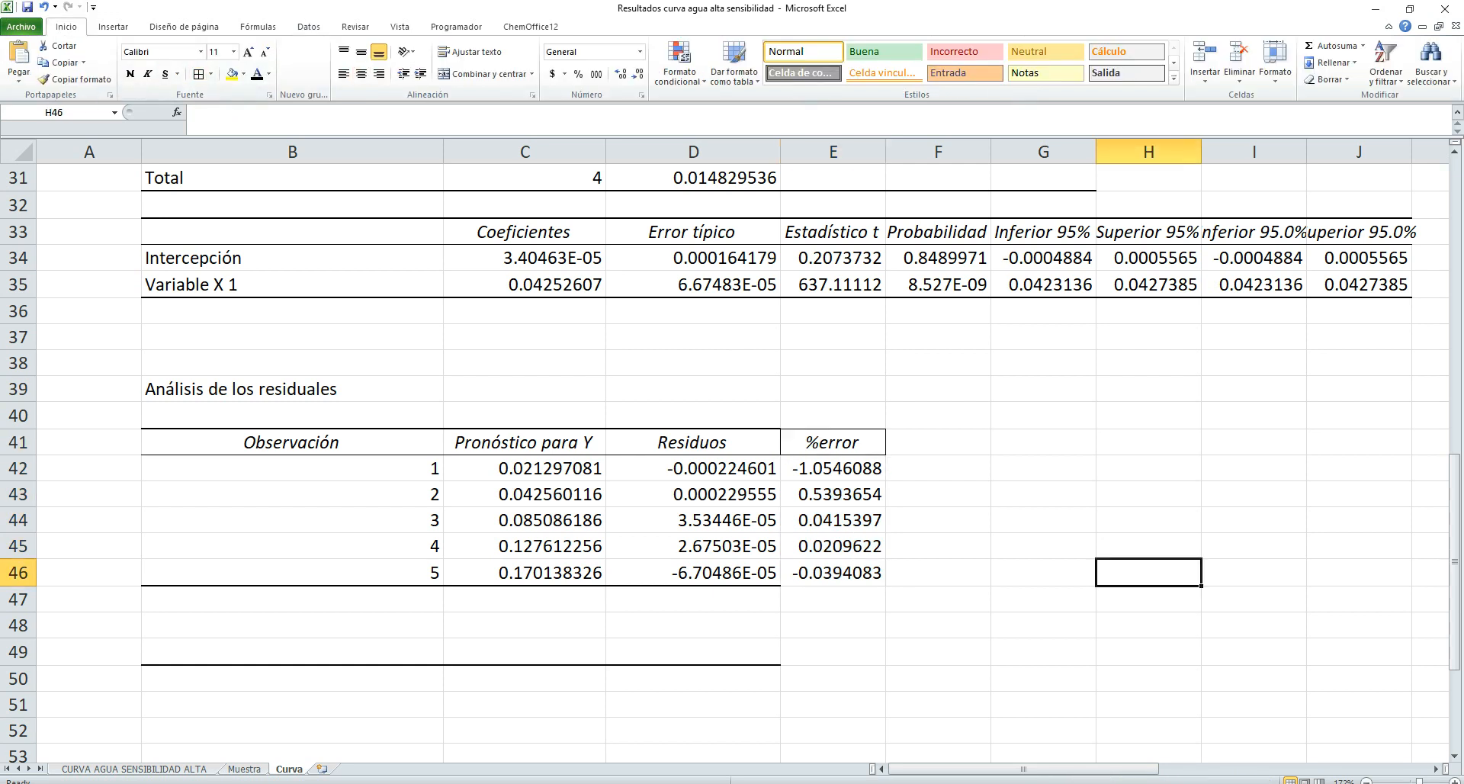
Examine the ppm, A corr and %RSD values of the retained calibration points in D4:F8.
scroll(732, 458, "up", 10)
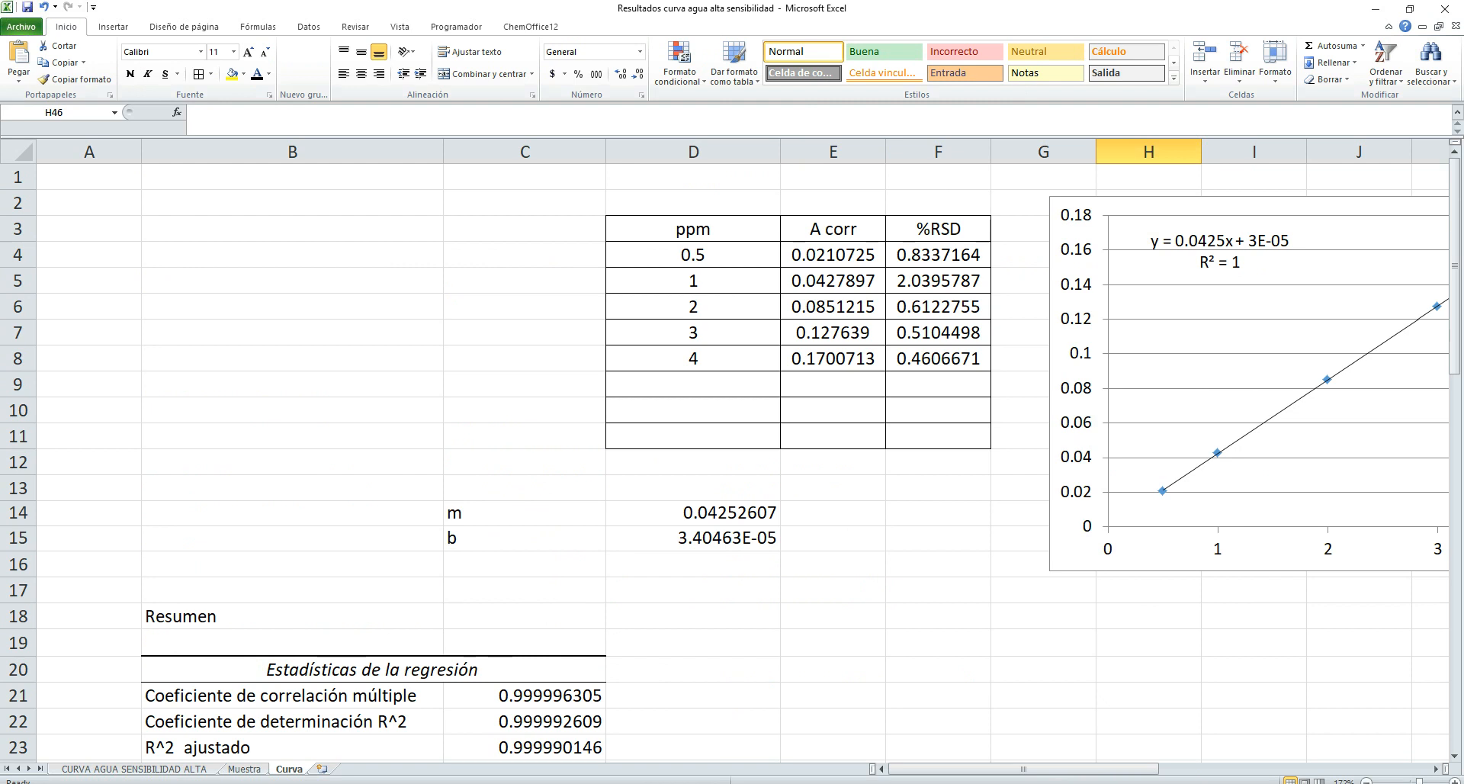
mouse_move(693, 255)
left_mouse_down()
mouse_move(732, 308)
mouse_move(732, 358)
mouse_move(938, 358)
left_mouse_up()
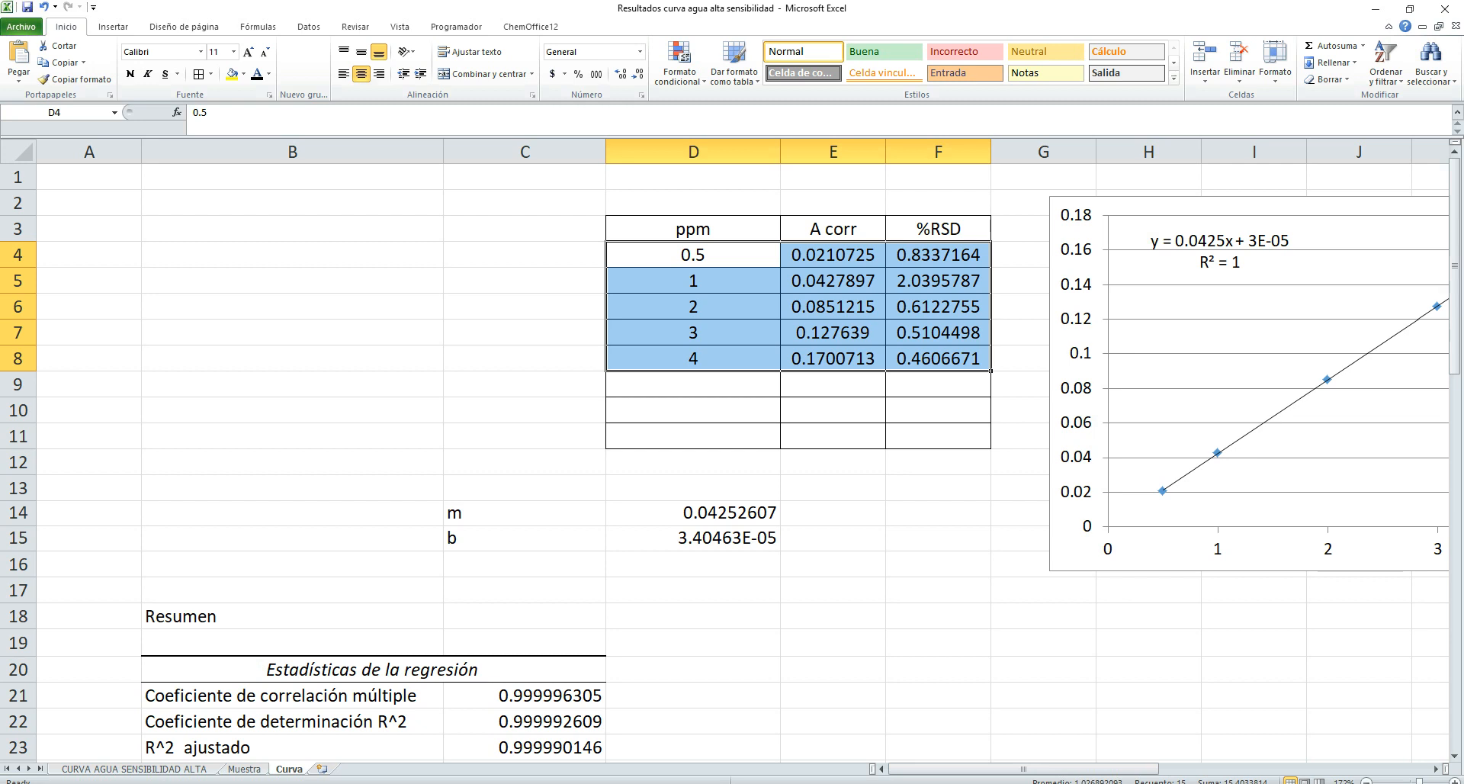
scroll(732, 458, "down", 2)
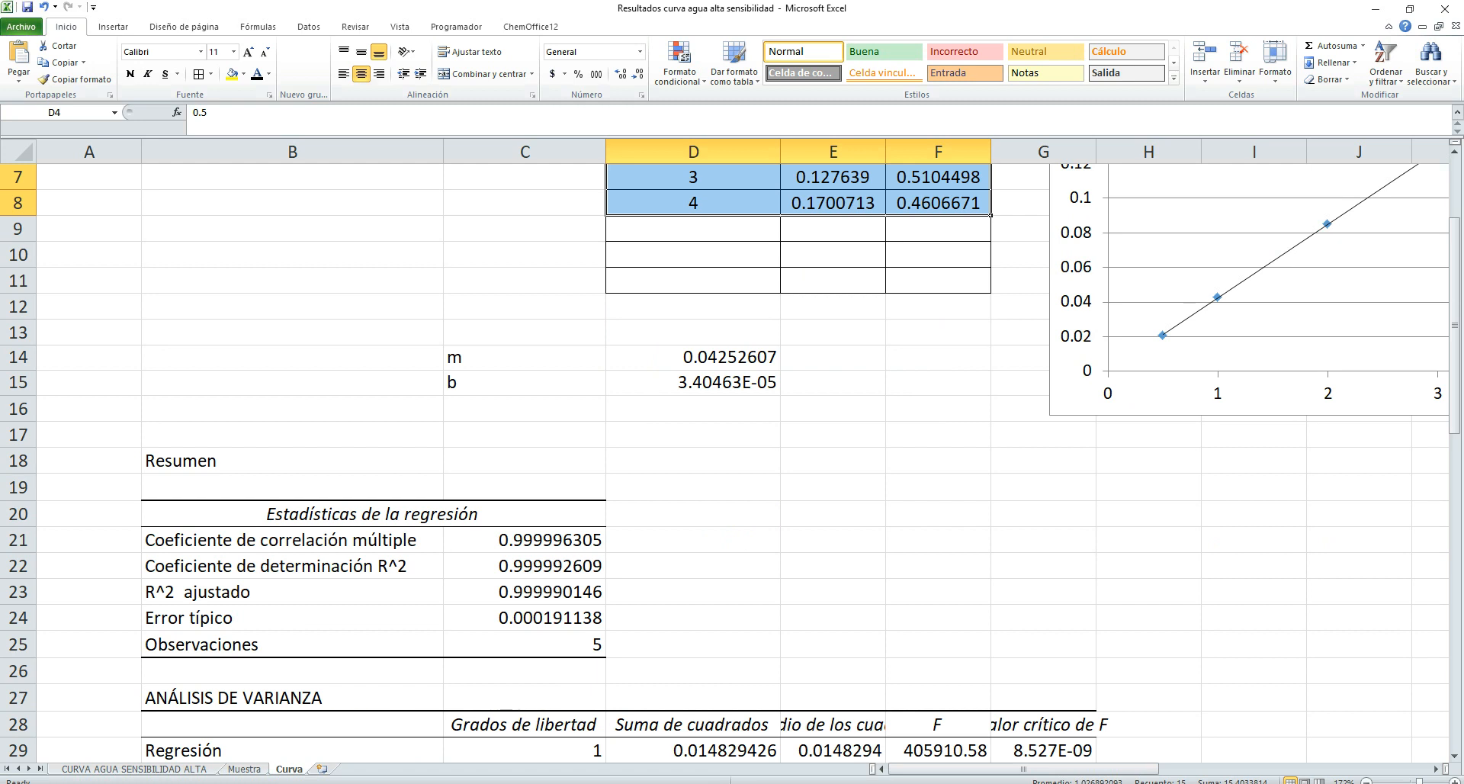
scroll(725, 457, "up", 2)
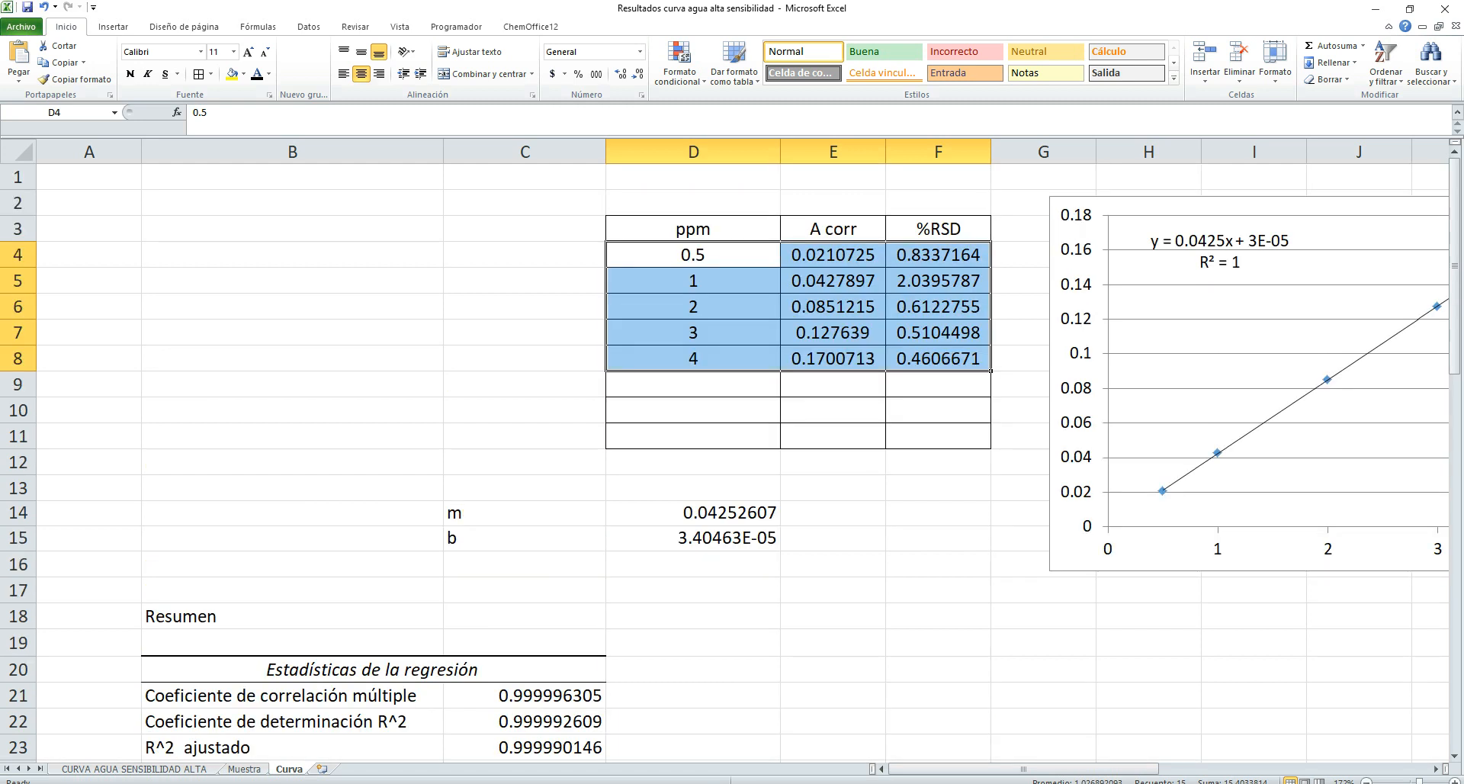
left_click(937, 255)
key("Down")
key("Down")
key("Down")
key("Down")
Examine the %error values in the residual table, the regression statistics and the full calibration chart.
scroll(725, 457, "down", 11)
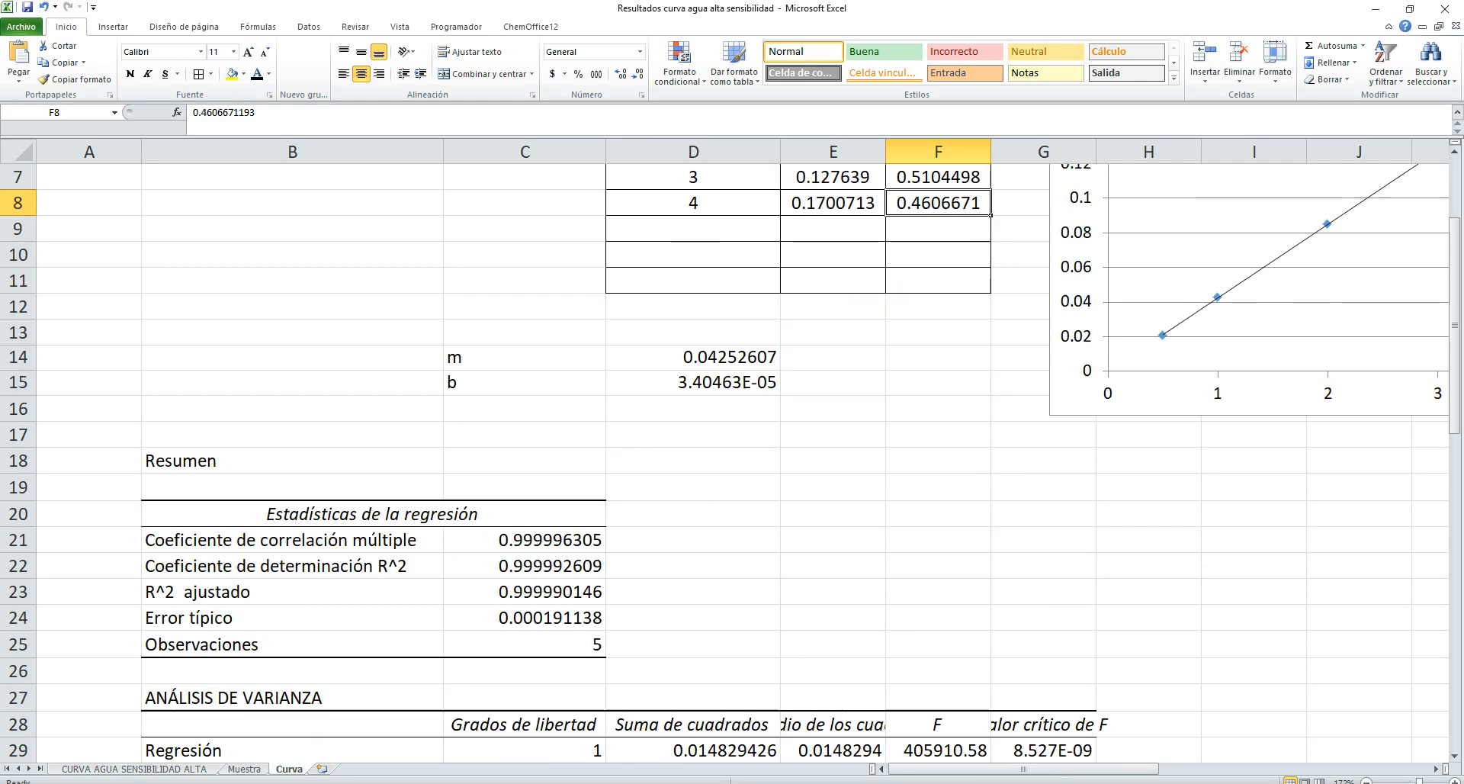
left_click_drag(833, 387, 832, 597)
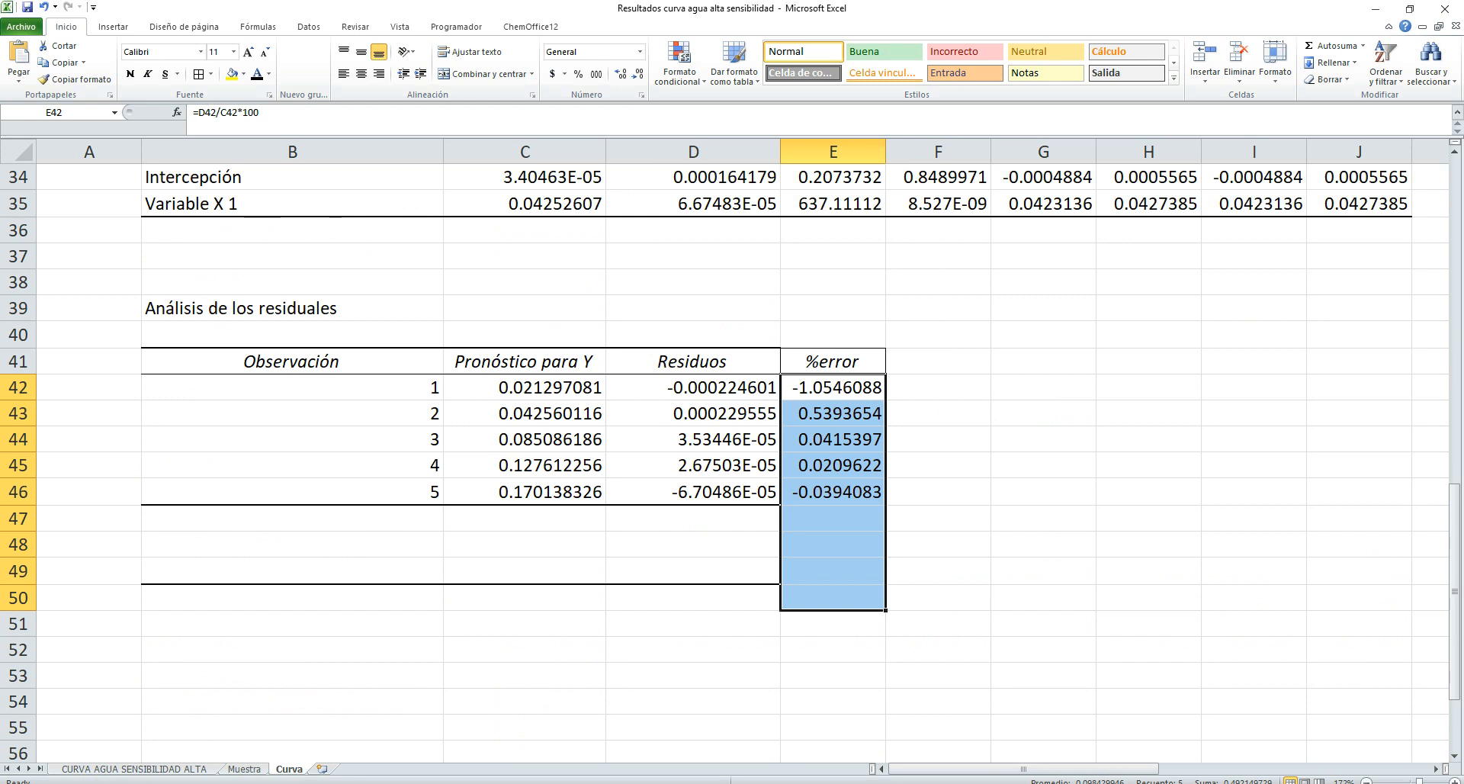
left_click(1148, 598)
scroll(1148, 598, "up", 6)
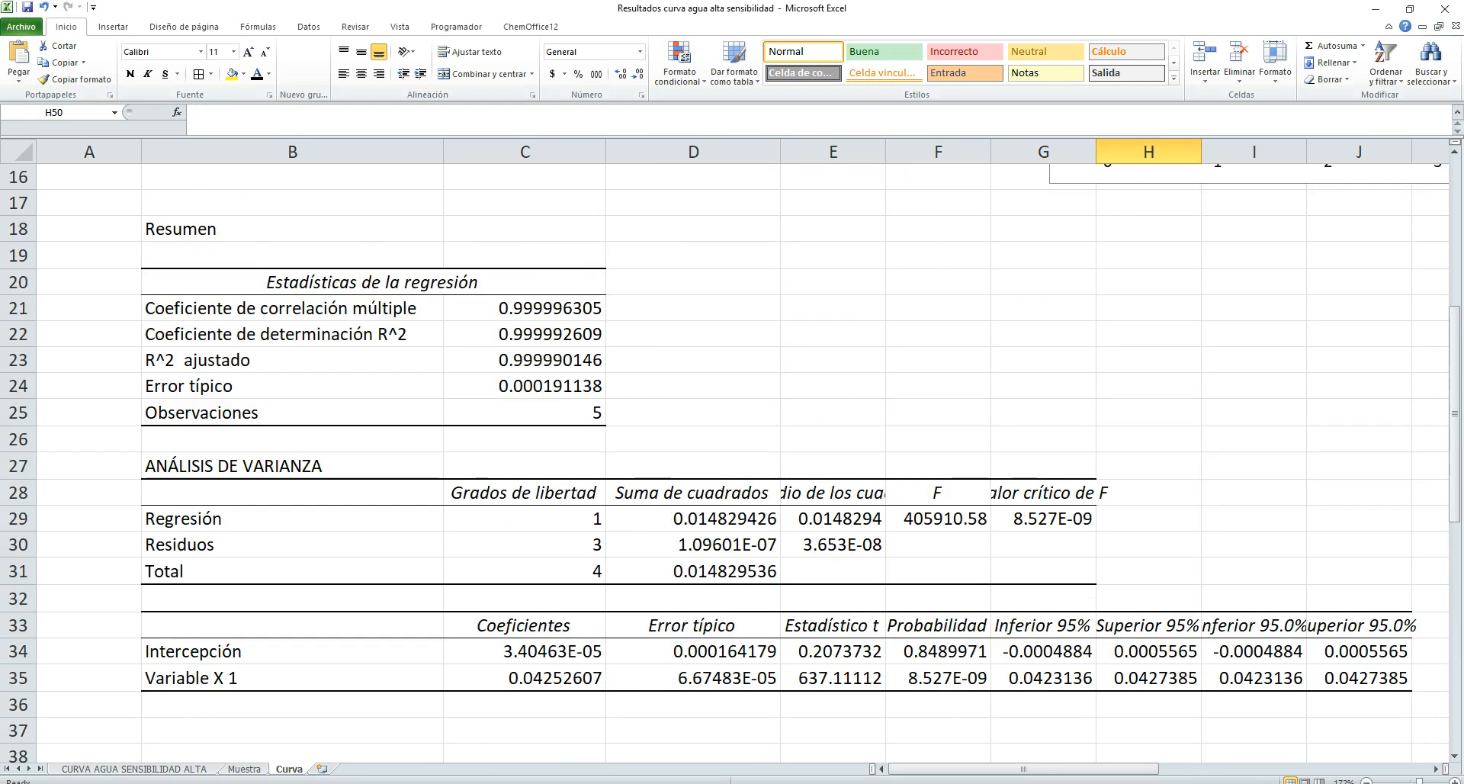
scroll(730, 458, "up", 5)
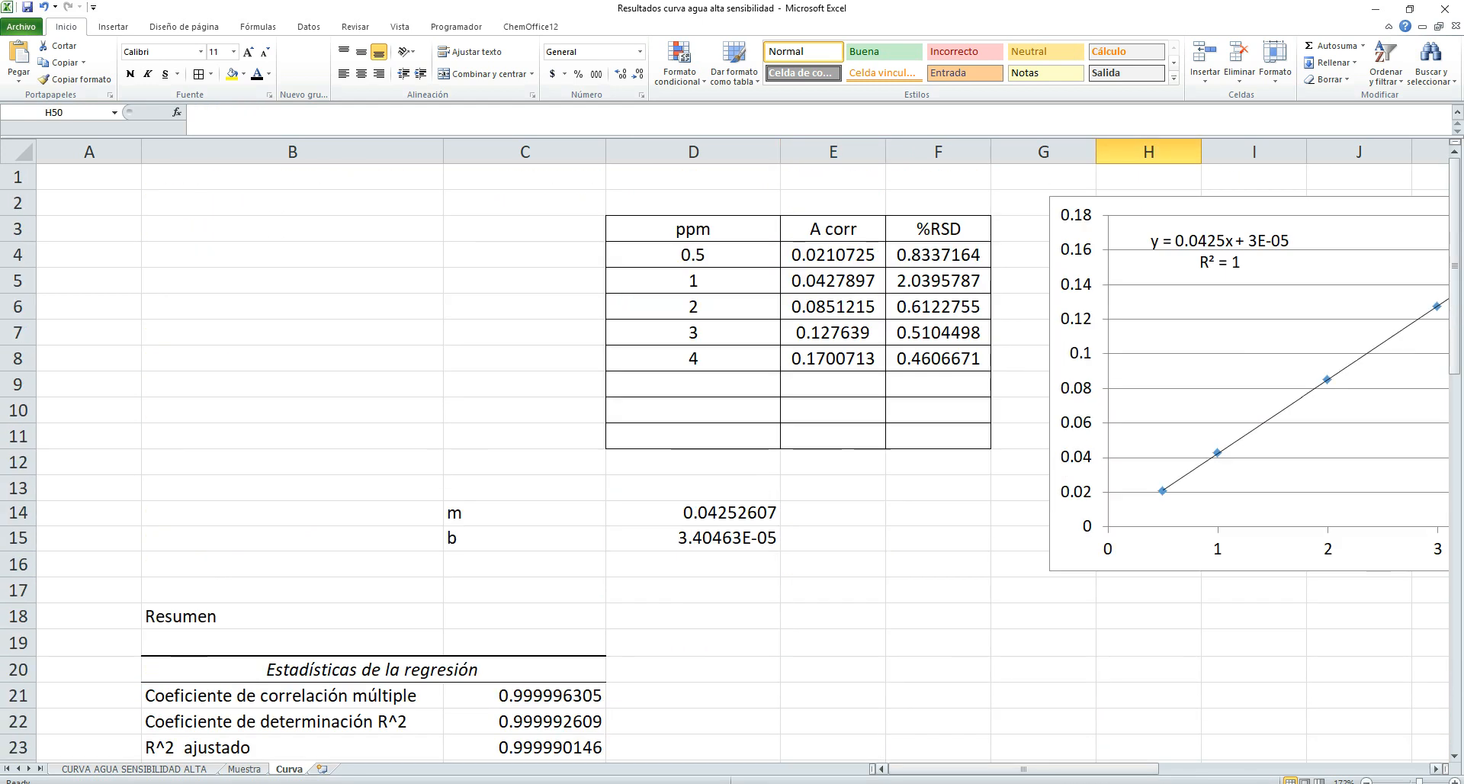
left_click_drag(1023, 768, 1086, 768)
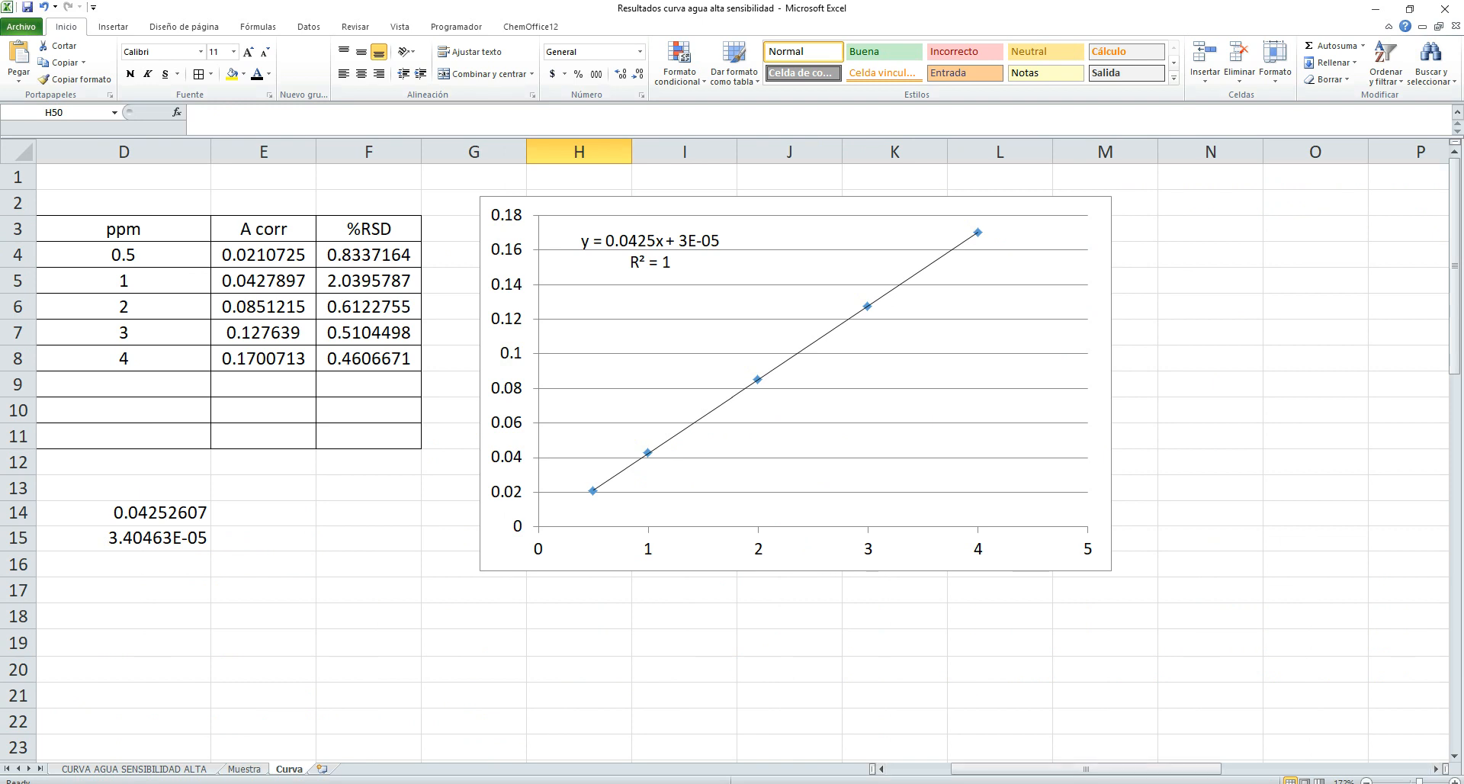
left_click(1242, 783)
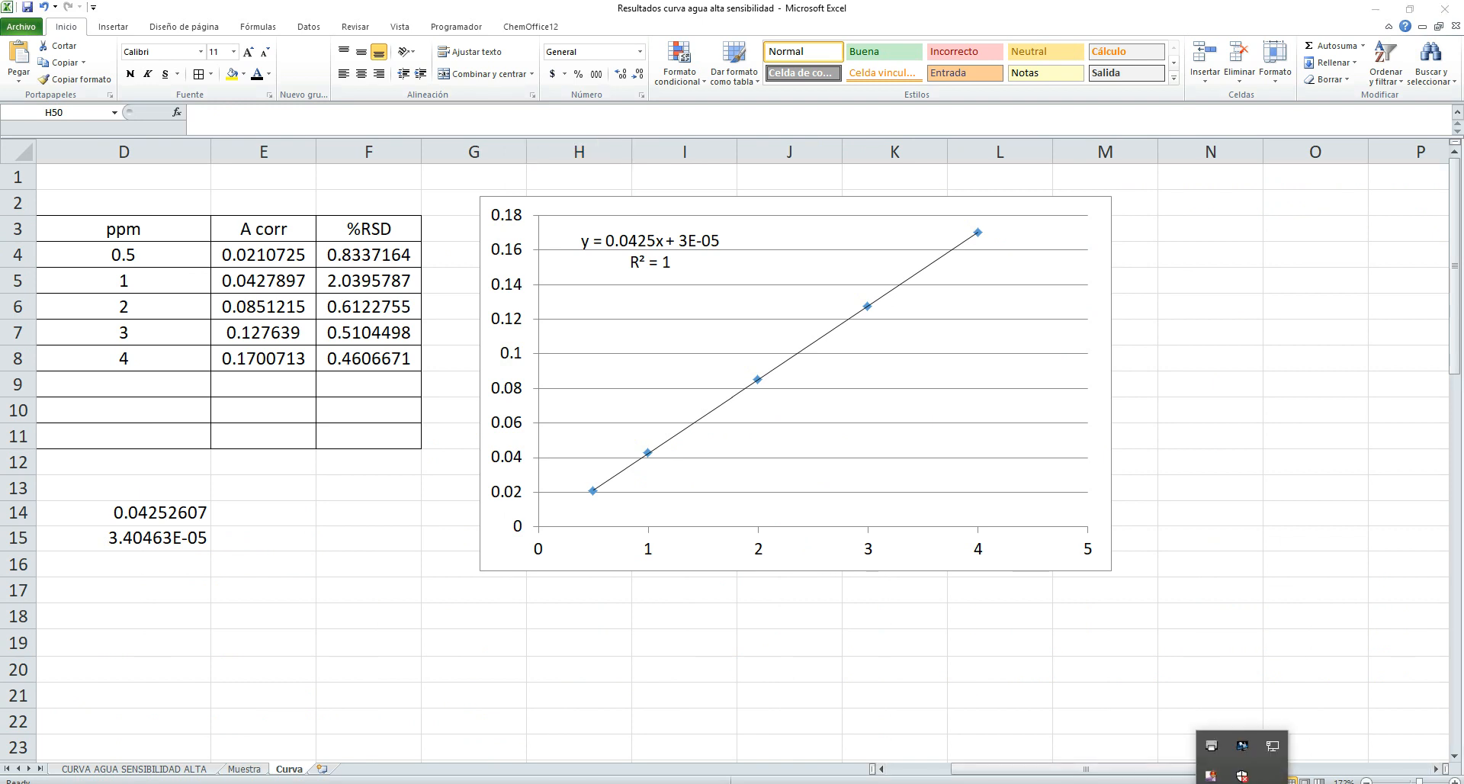
right_click(1210, 775)
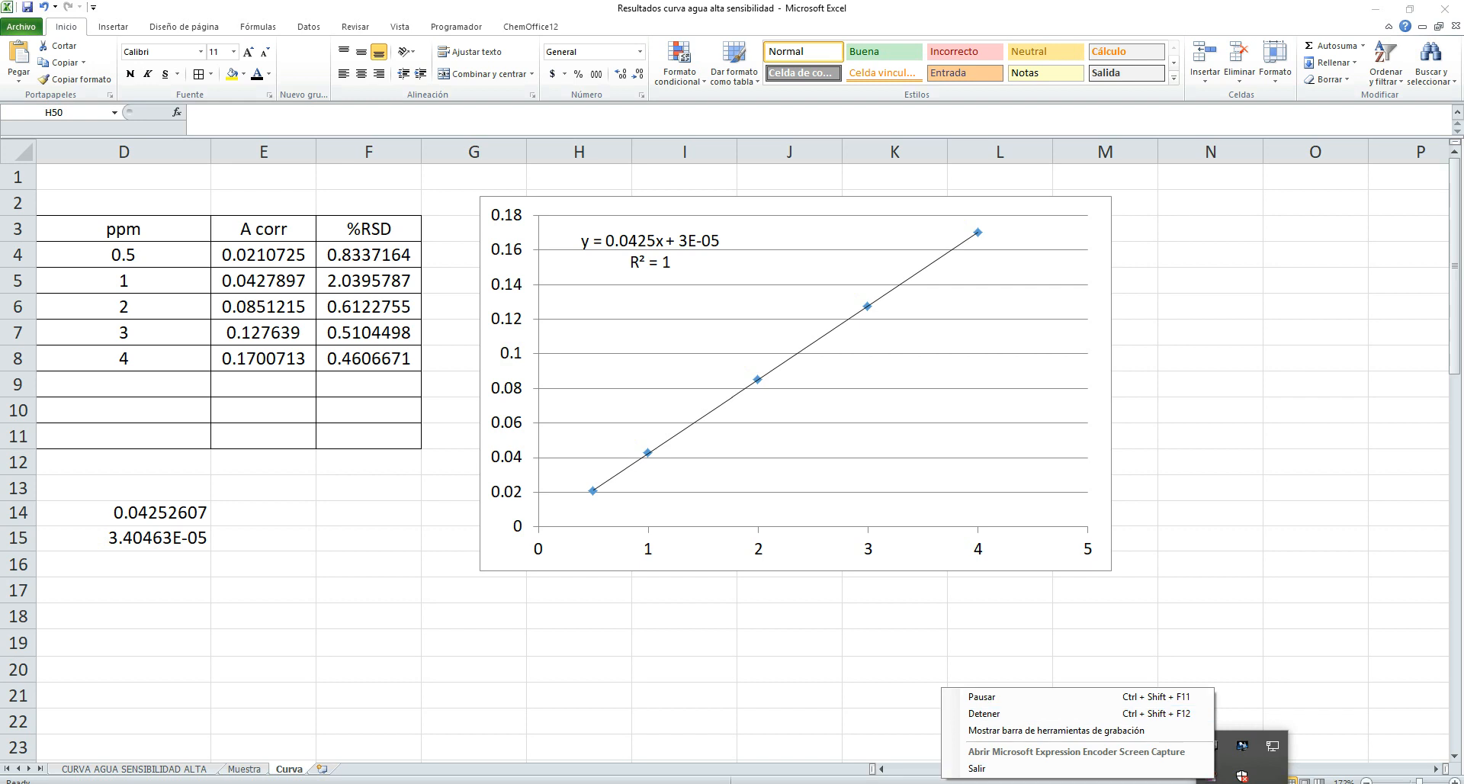